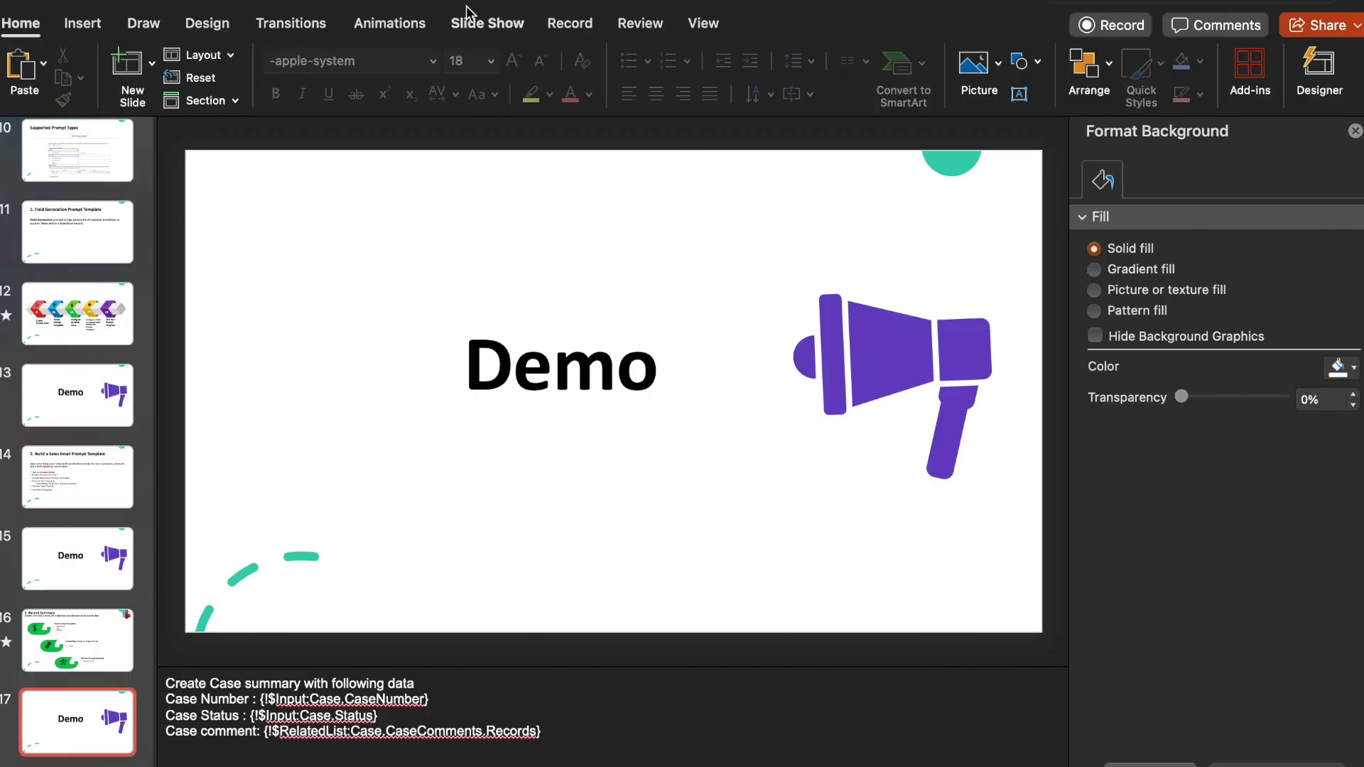
Switch to the Salesforce org in the browser and open Prompt Builder in Setup.
key("ctrl+Left")
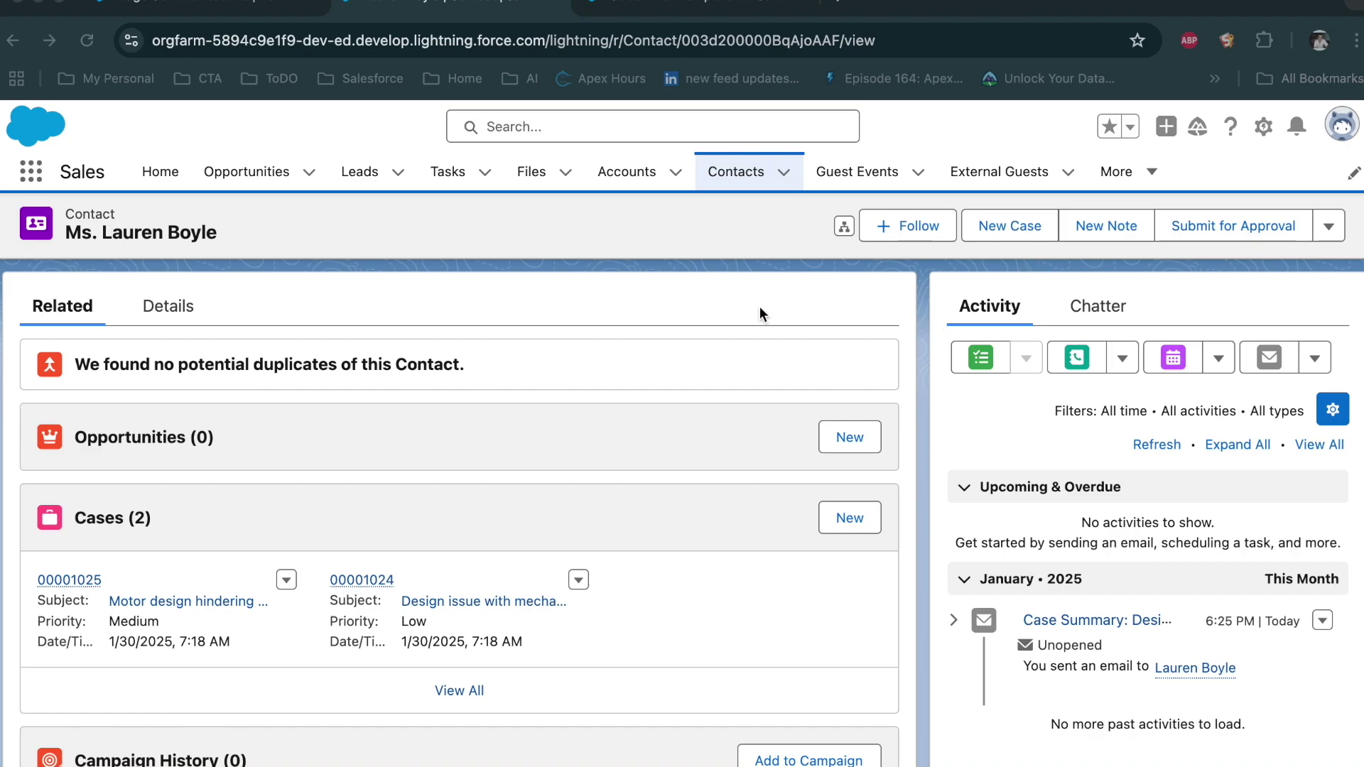
left_click(1263, 127)
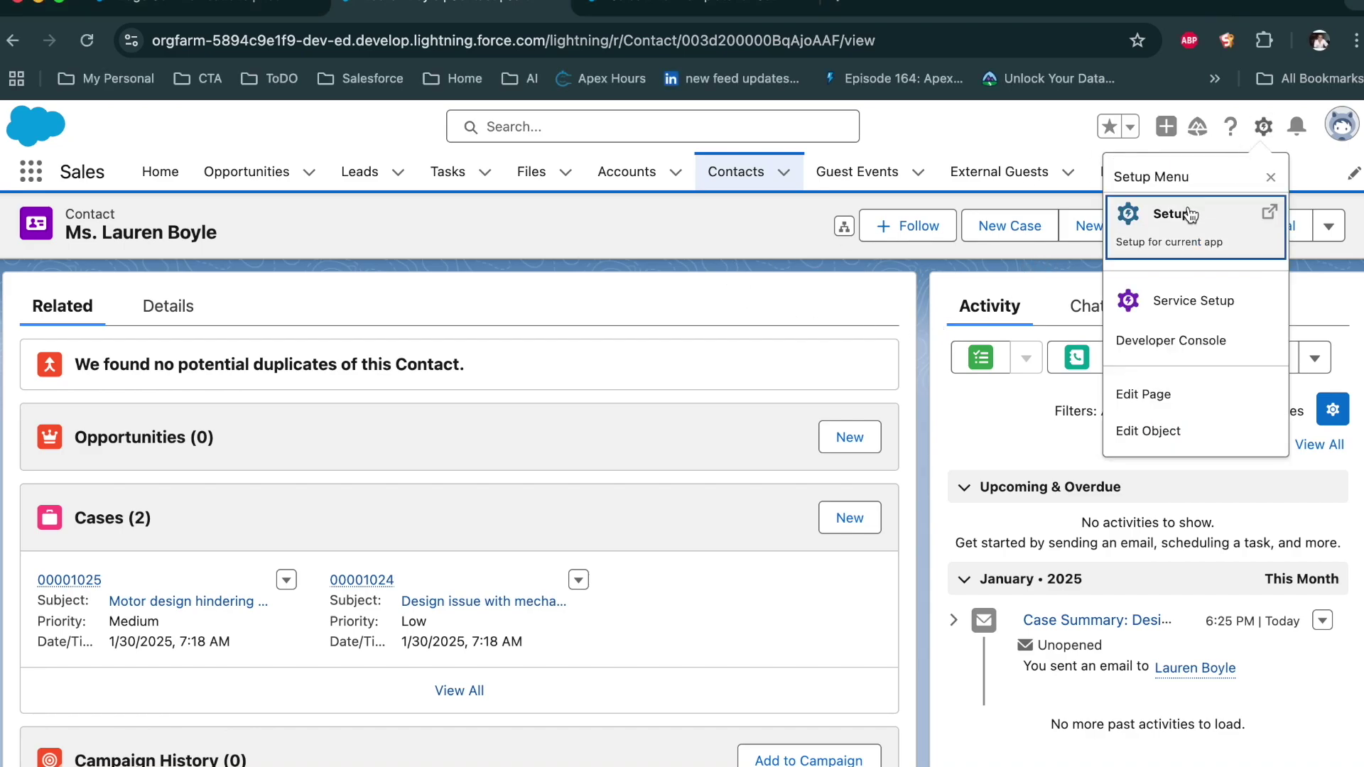
left_click(1191, 214)
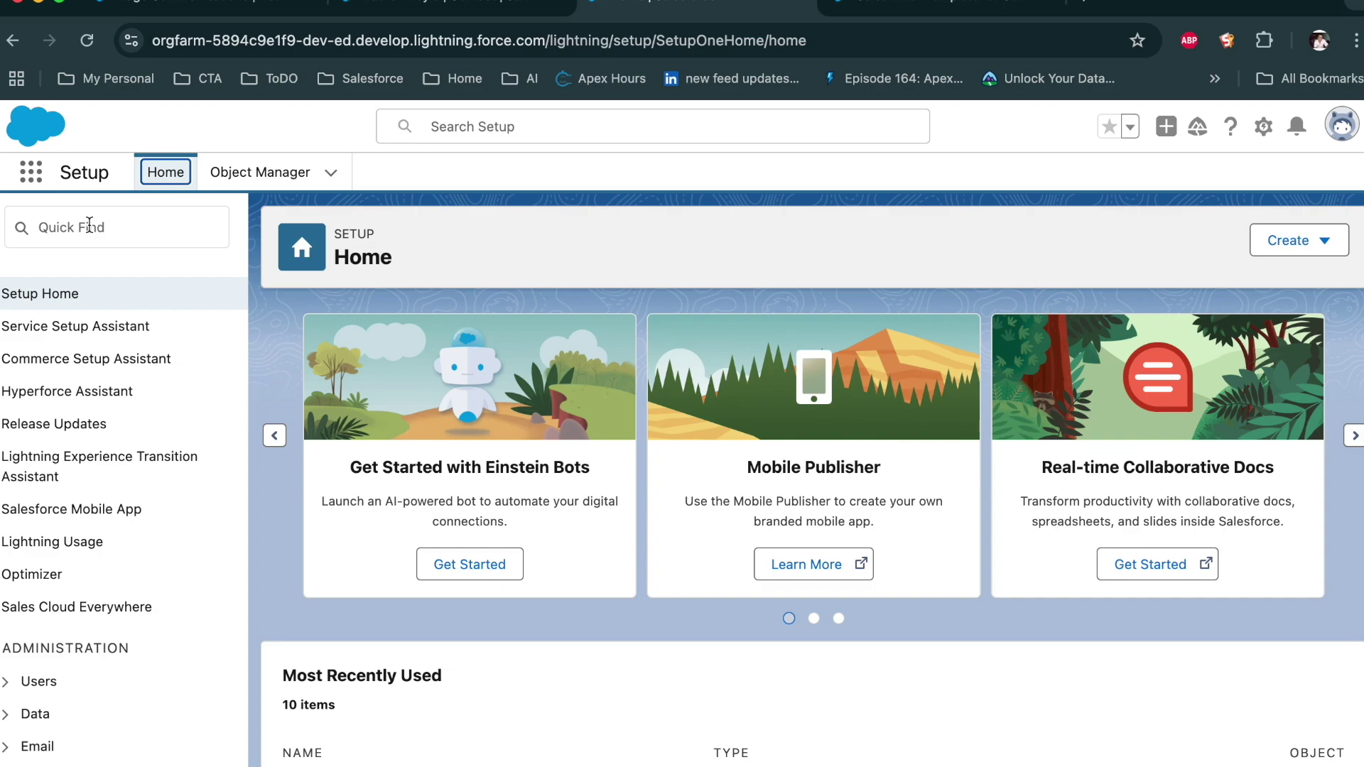
left_click(89, 225)
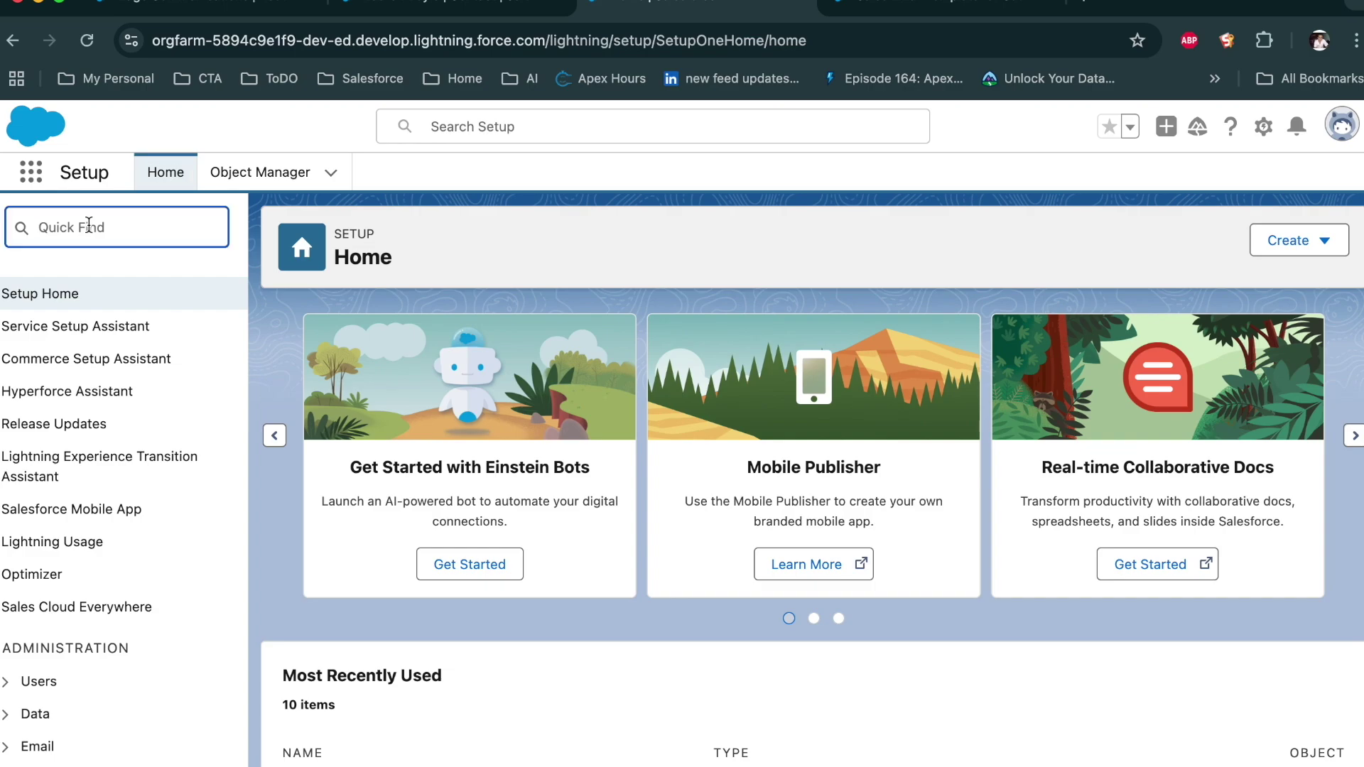
type("prompt")
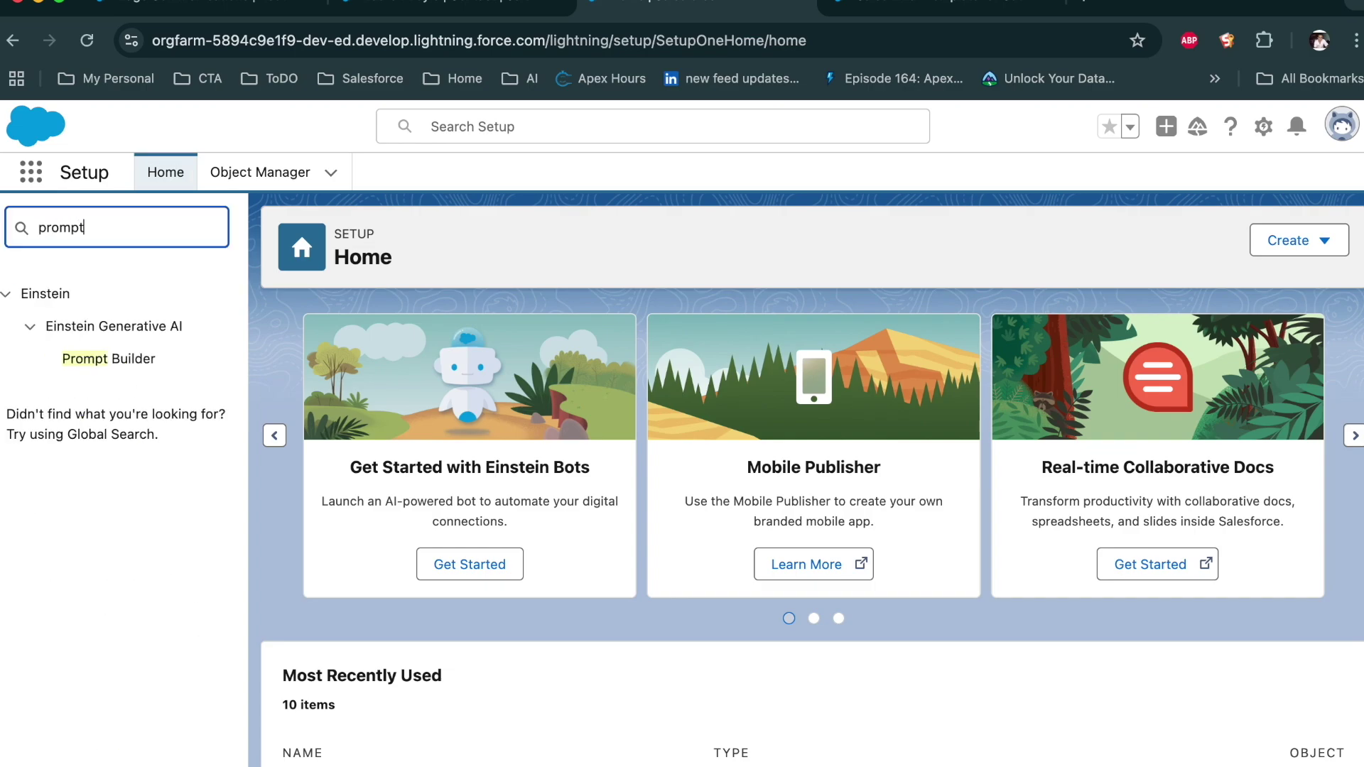
left_click(95, 358)
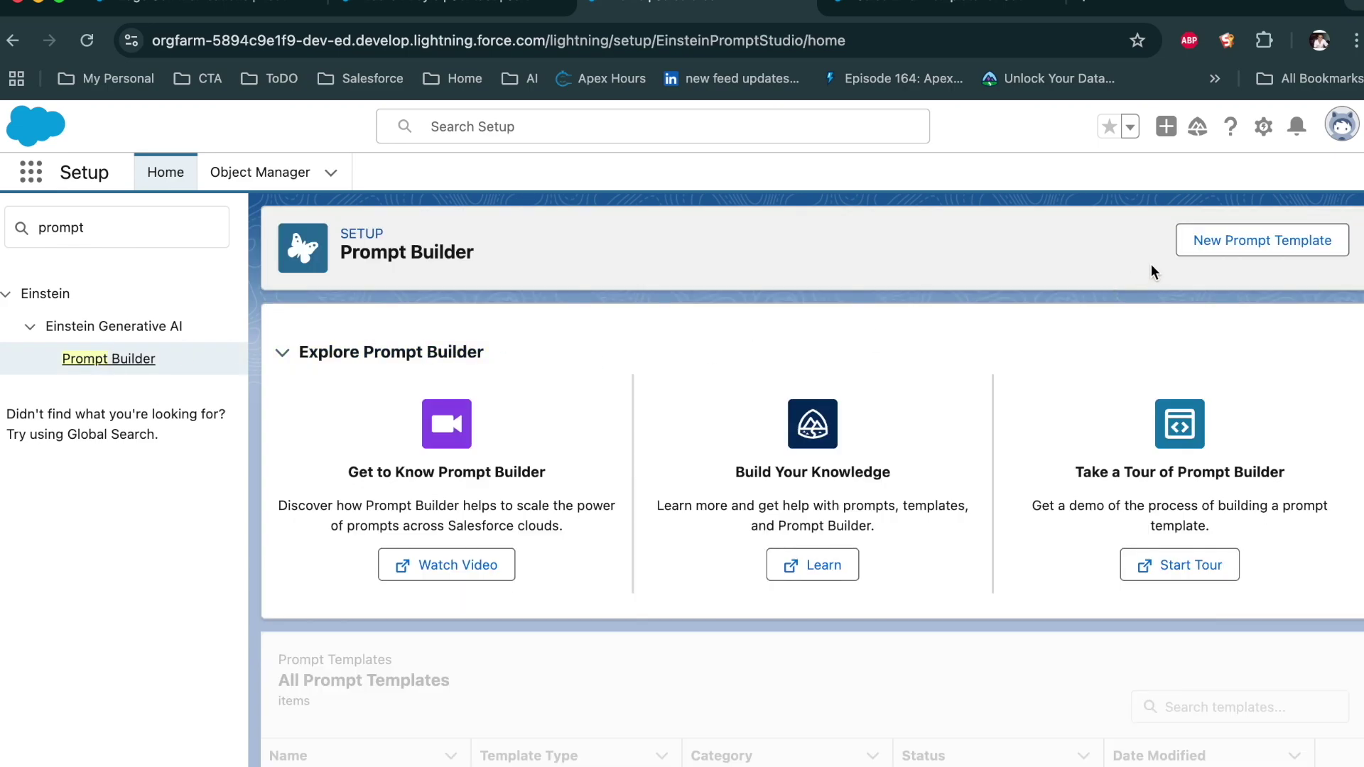
Start a new prompt template and set its type to Record Summary.
left_click(1246, 241)
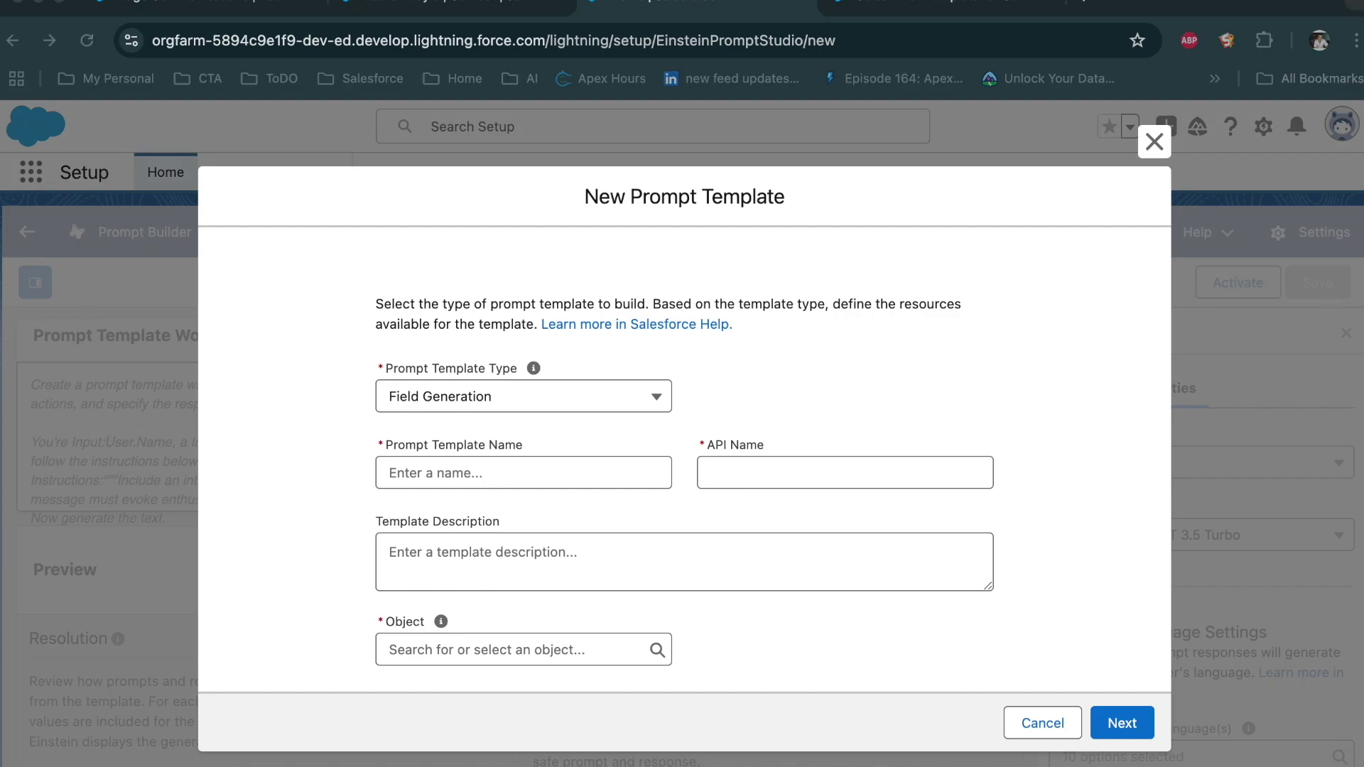
left_click(469, 398)
left_click(468, 398)
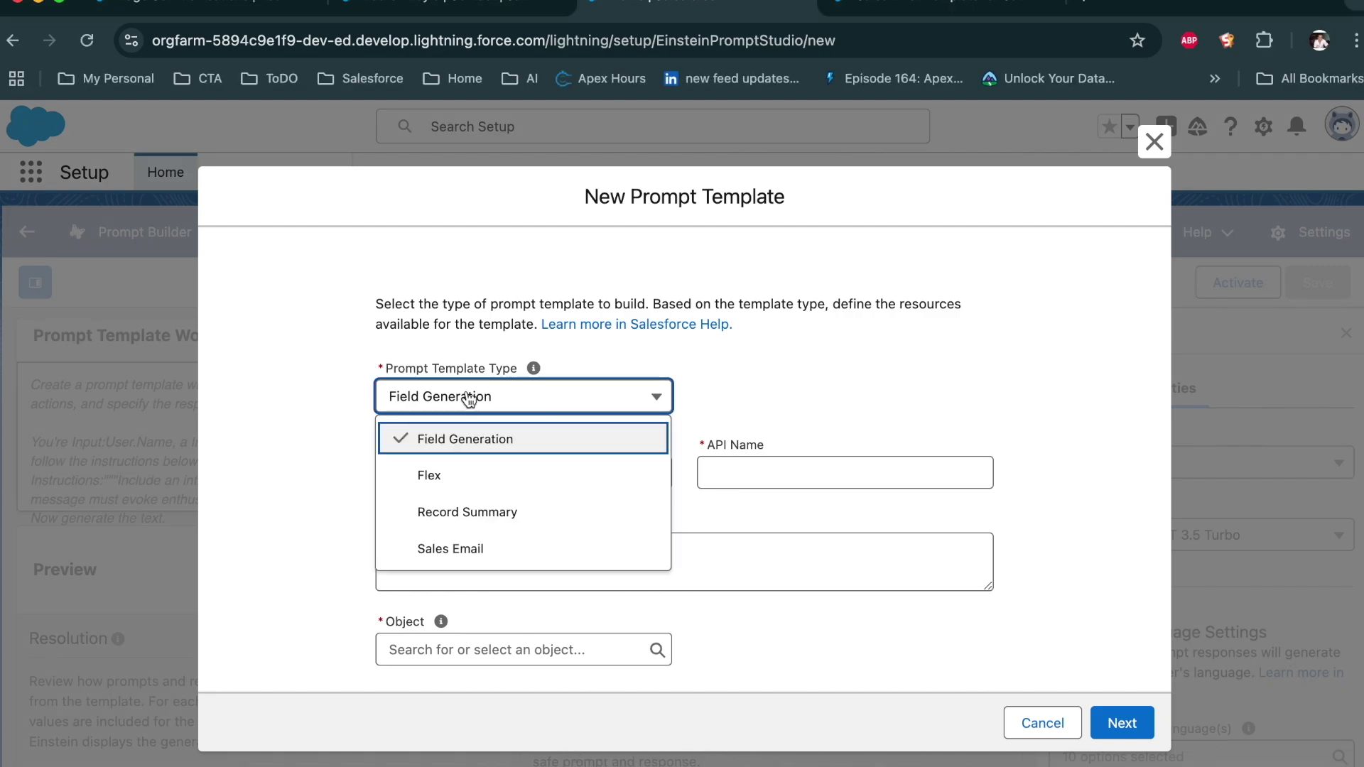
left_click(453, 529)
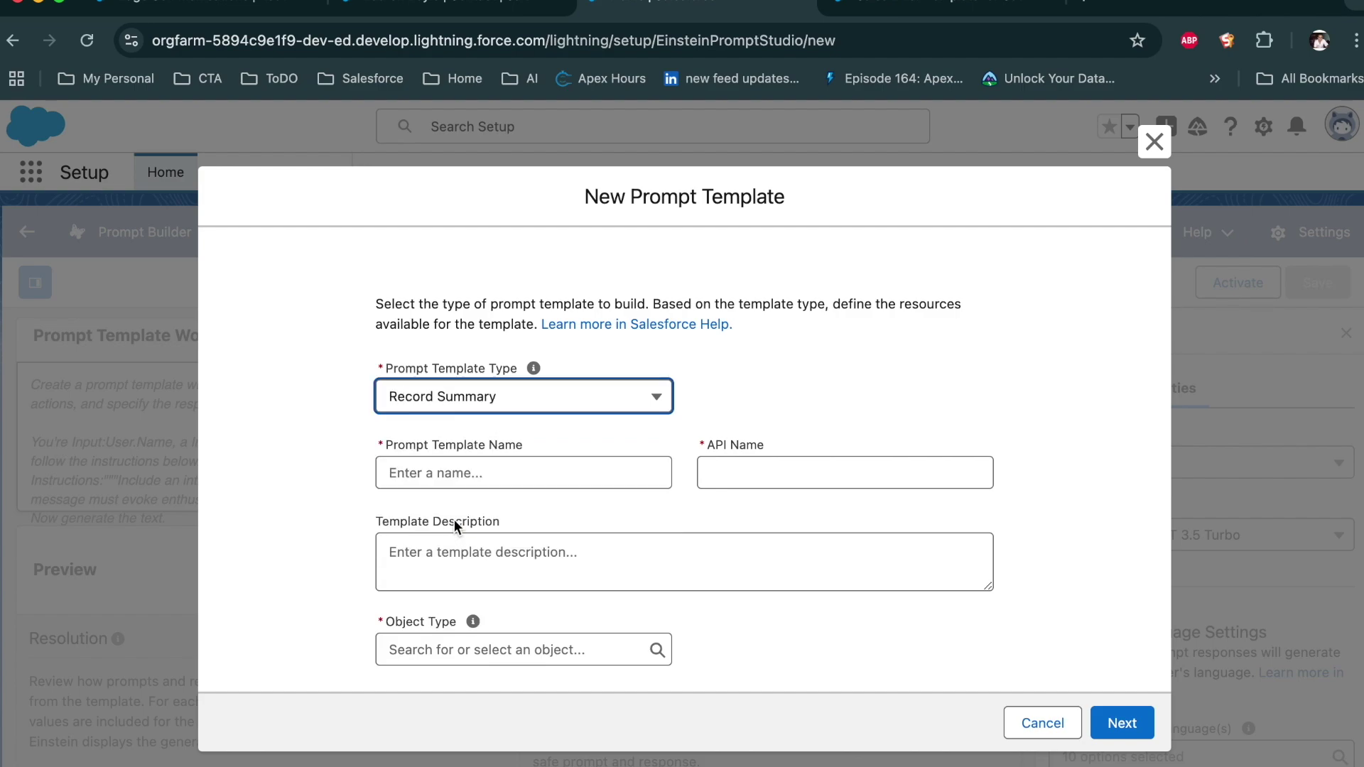
Enter "My Case Record Summary" as both the name and the description of the new prompt template.
left_click(467, 478)
type("Cas")
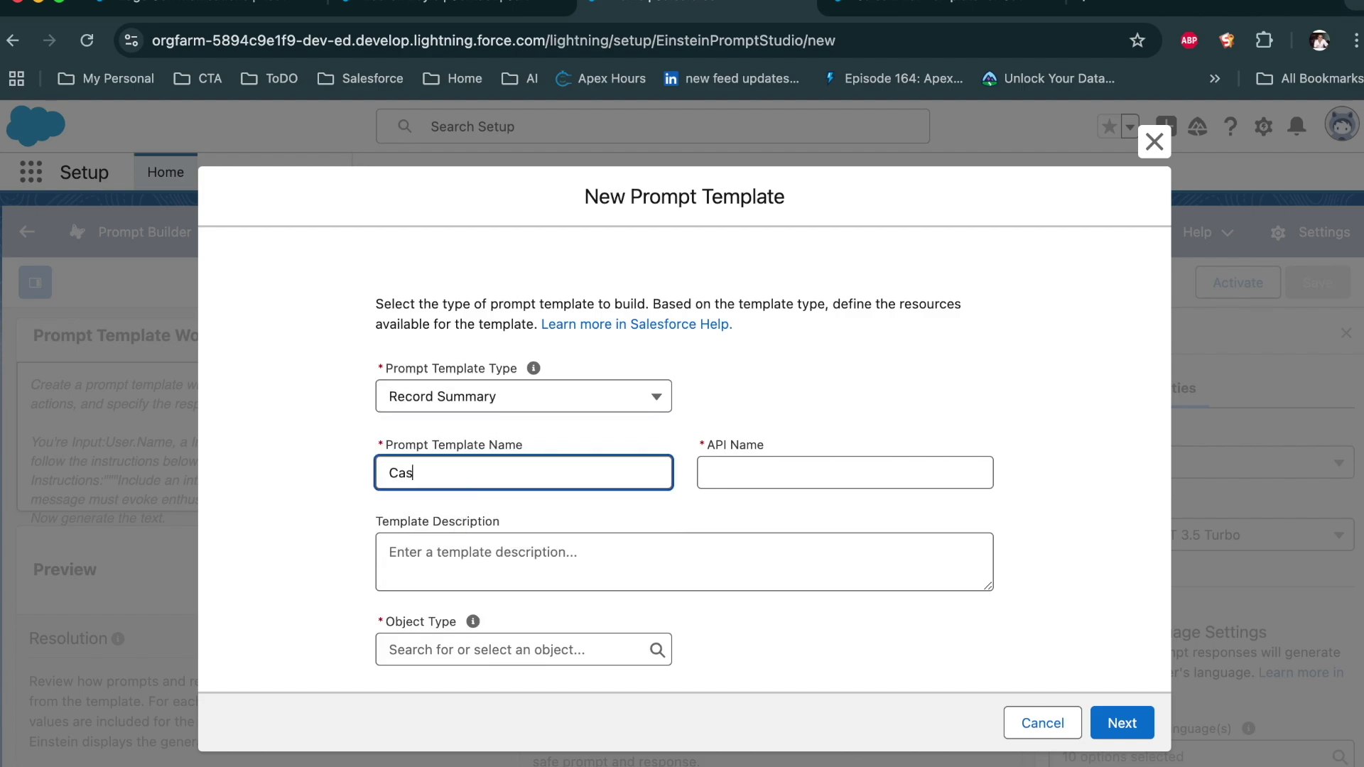
type("e Record Summary")
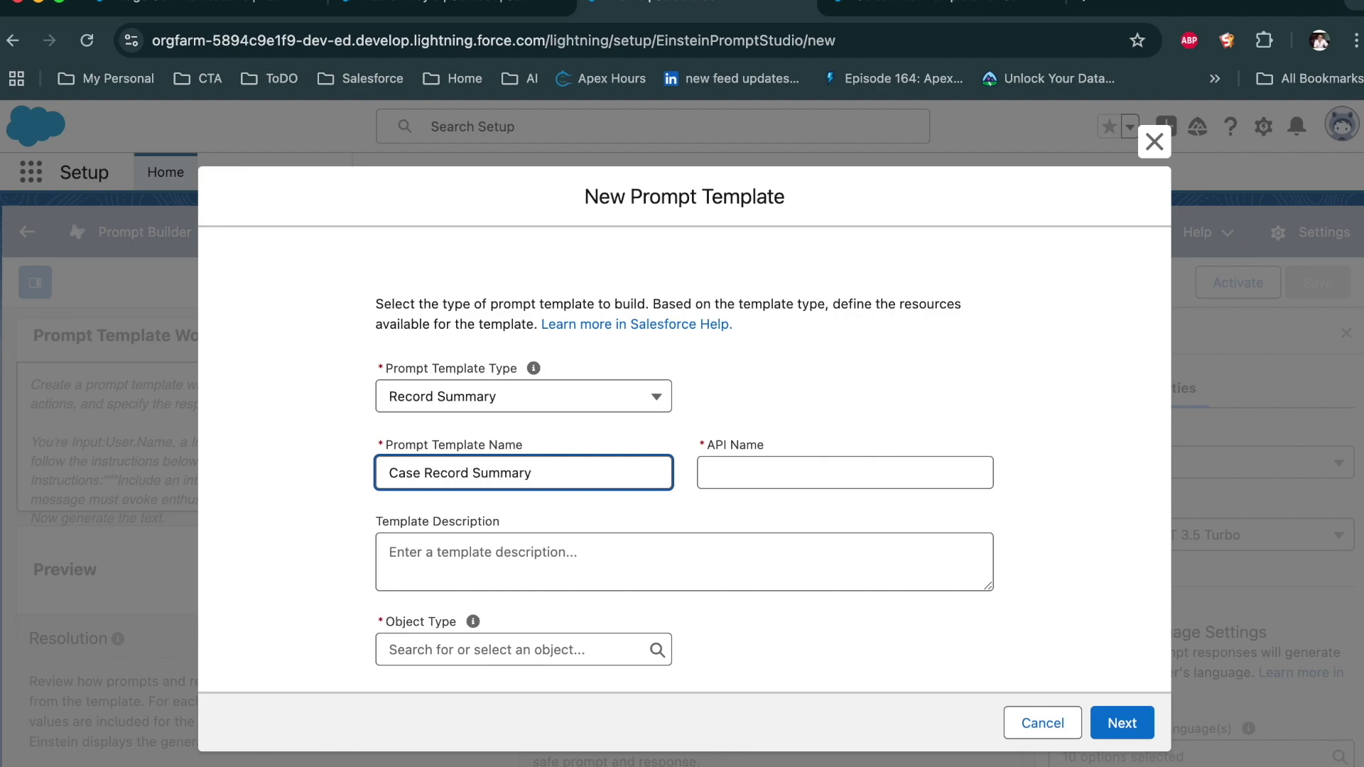
left_click(388, 472)
type("My")
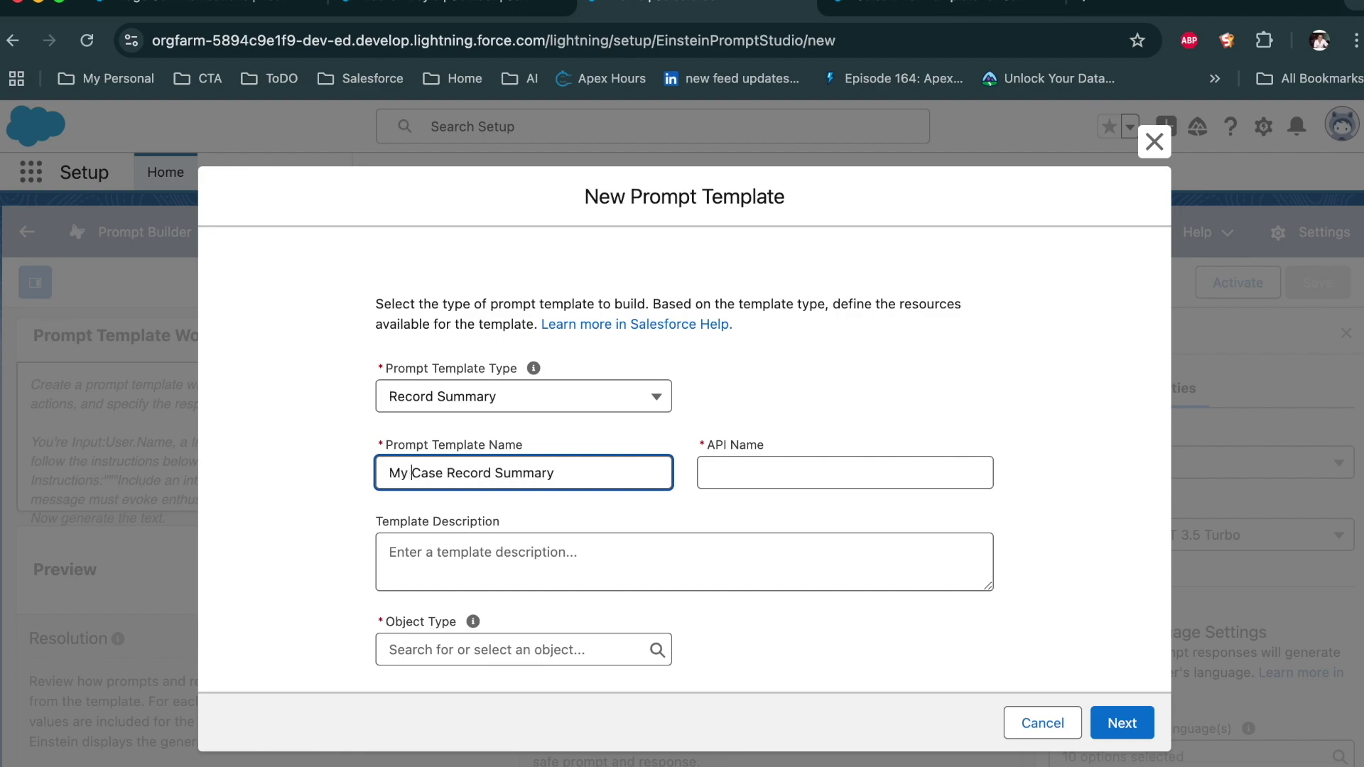
key("Tab")
triple_click(469, 483)
key("super+c")
left_click(396, 557)
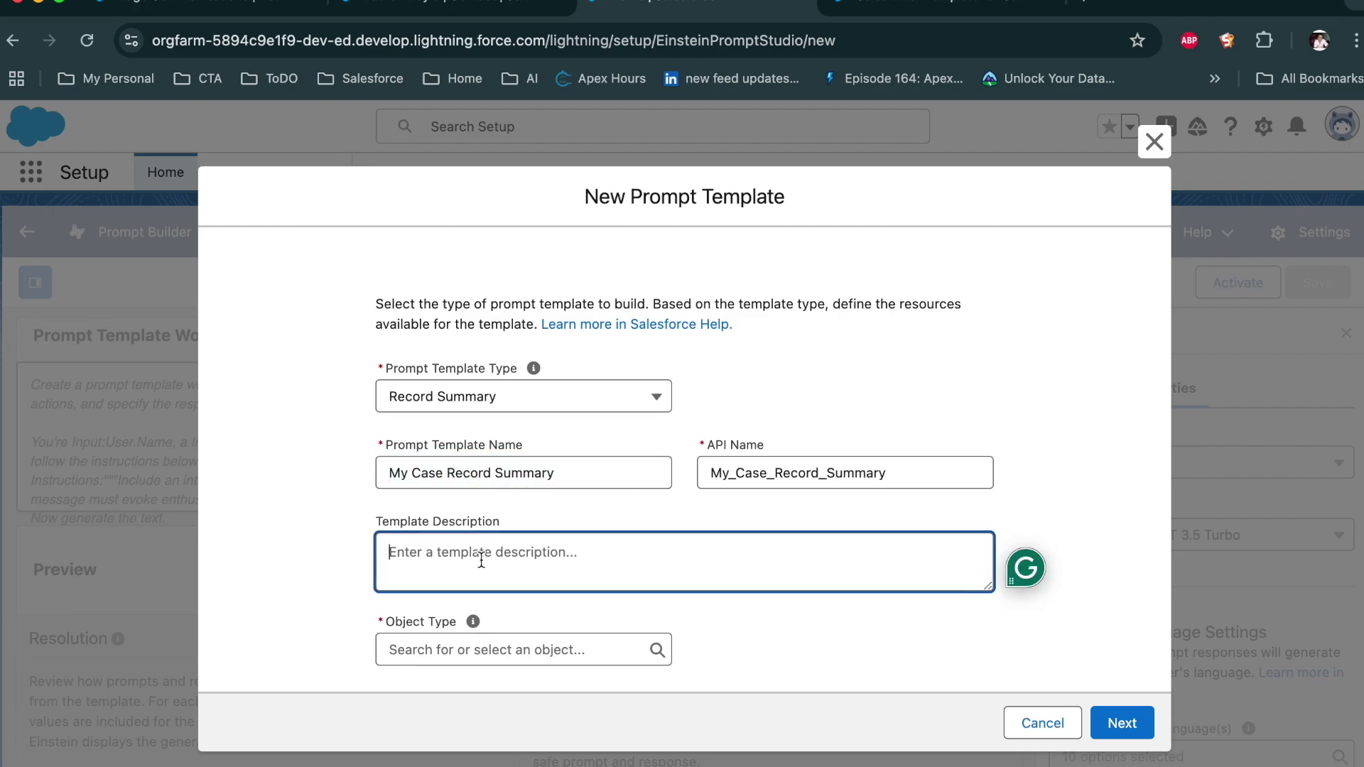
key("super+v")
Choose Case as the template's object type and continue to the prompt template workspace.
scroll(505, 624, "down", 1)
left_click(503, 611)
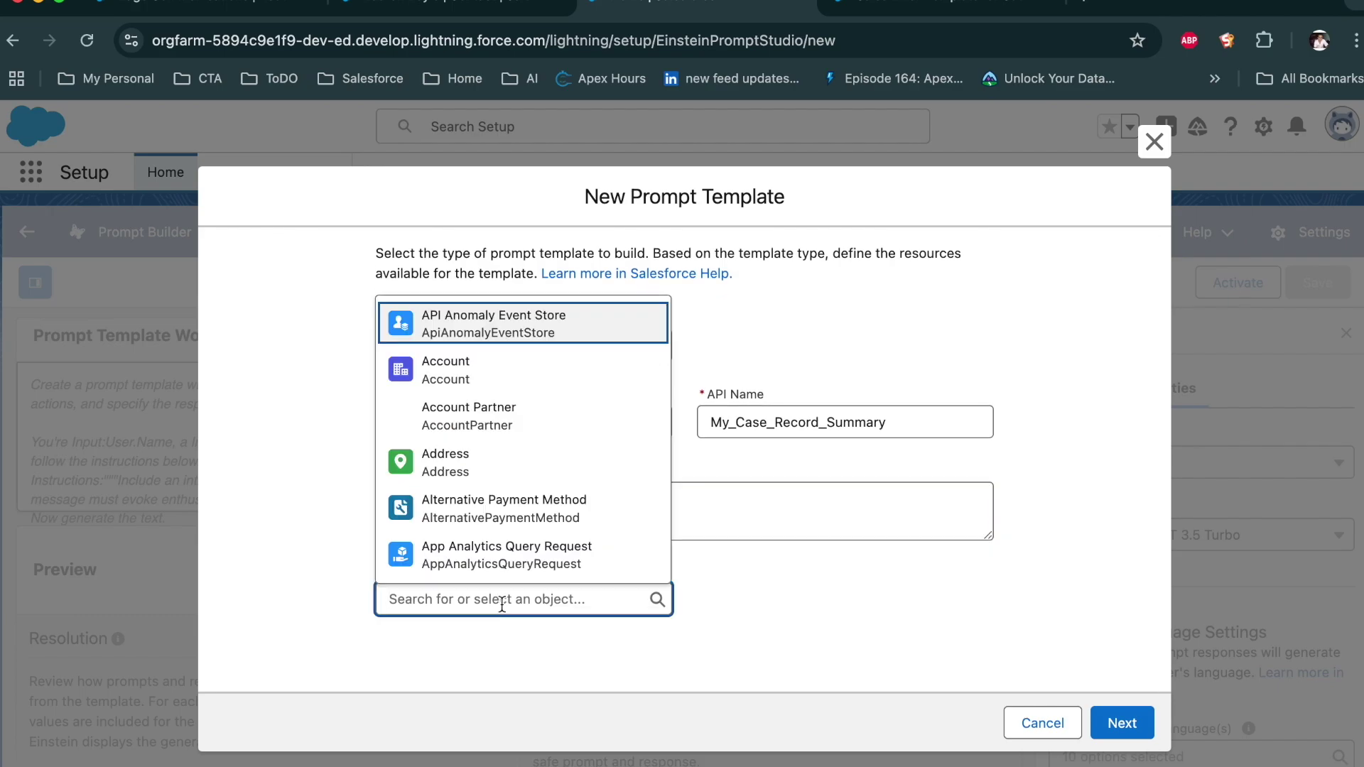
scroll(495, 554, "down", 15)
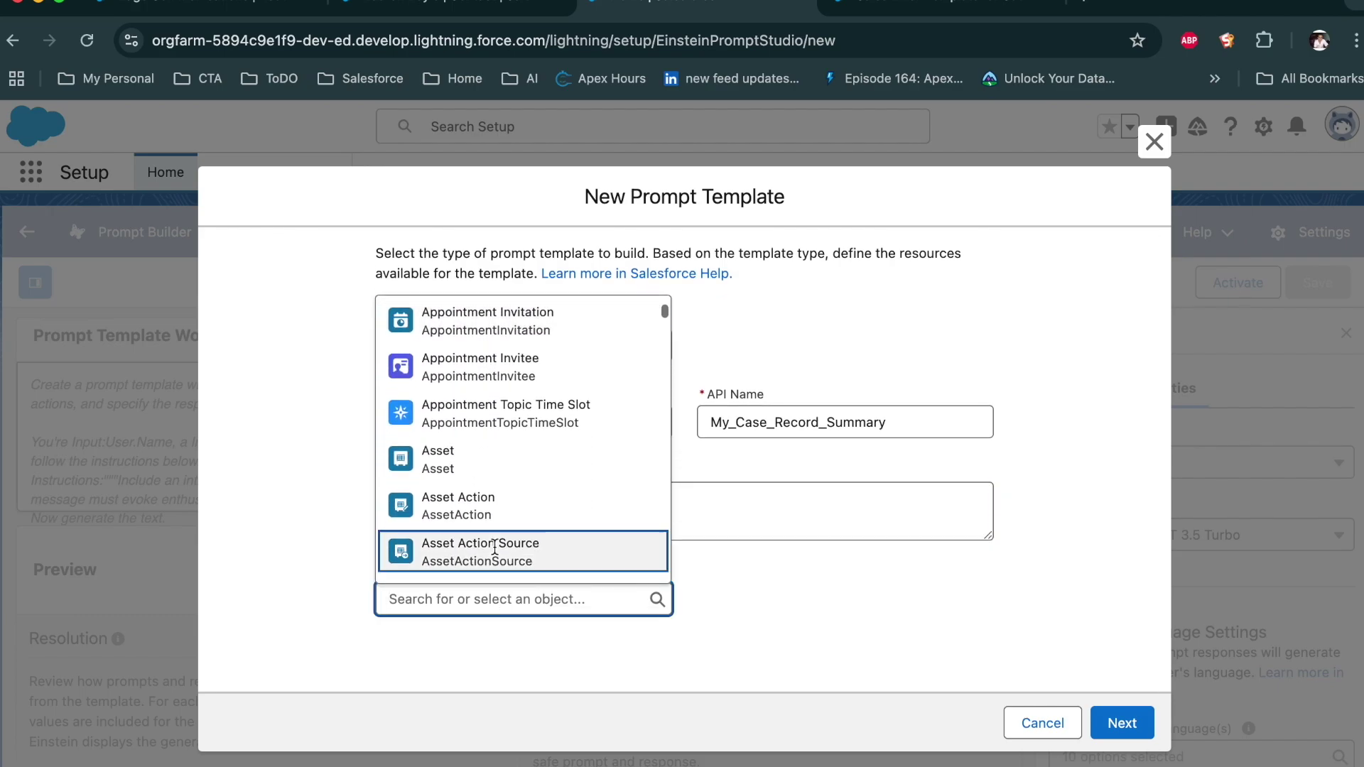
type("case")
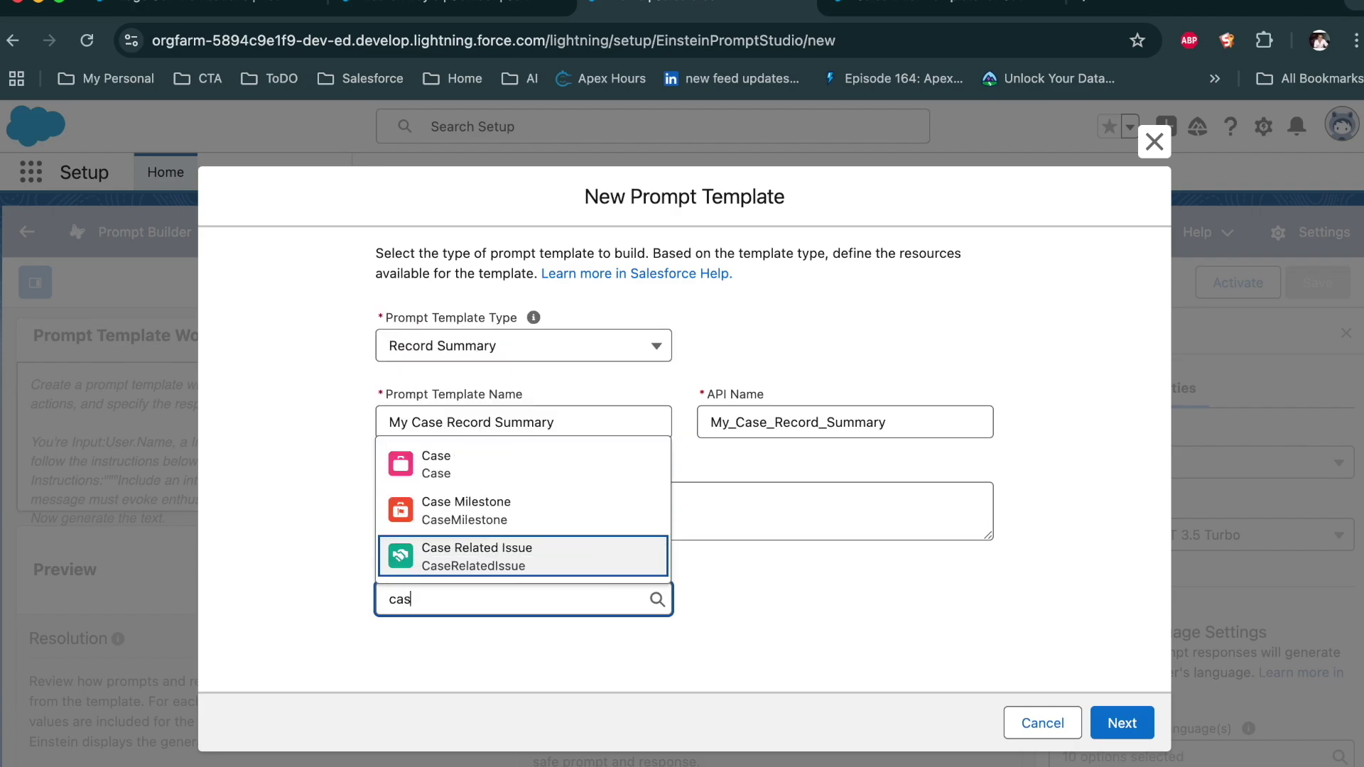
left_click(493, 463)
left_click(823, 660)
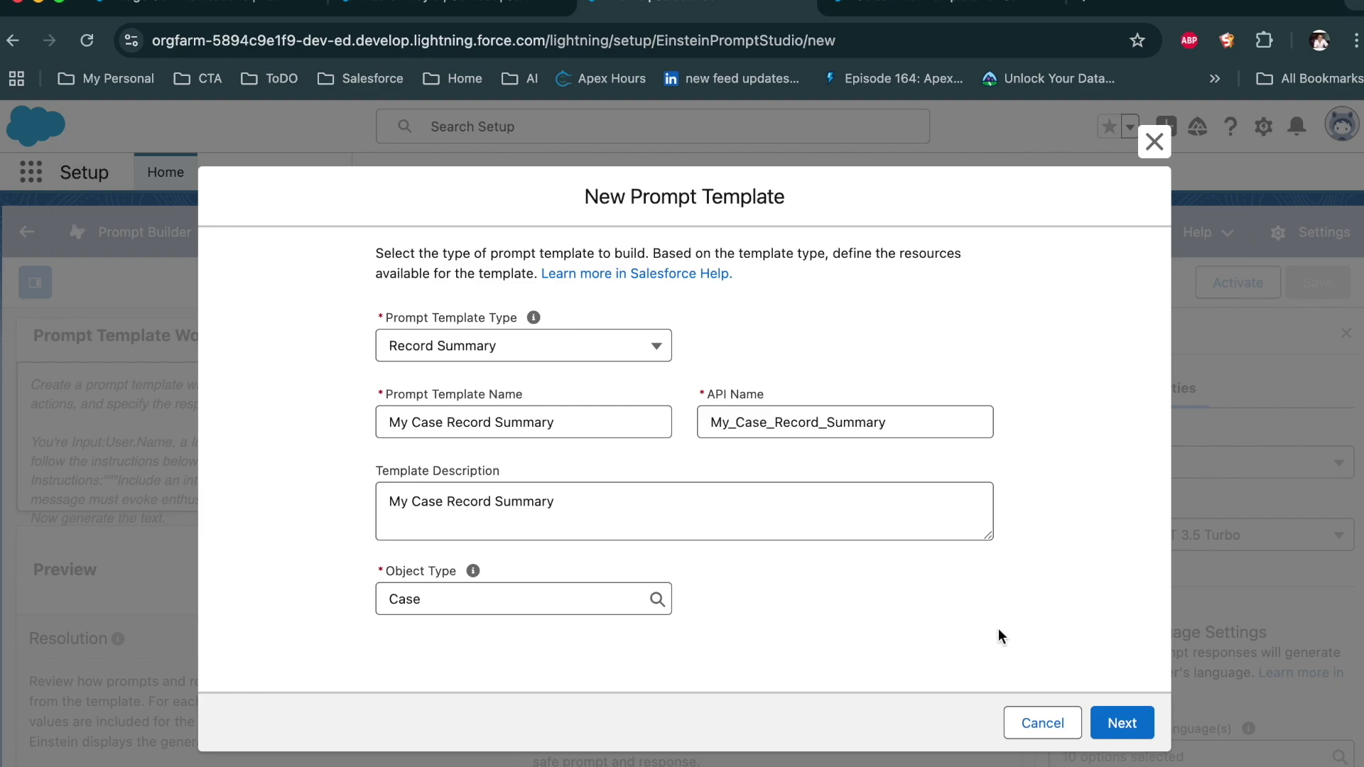
left_click(1117, 714)
left_click(1122, 723)
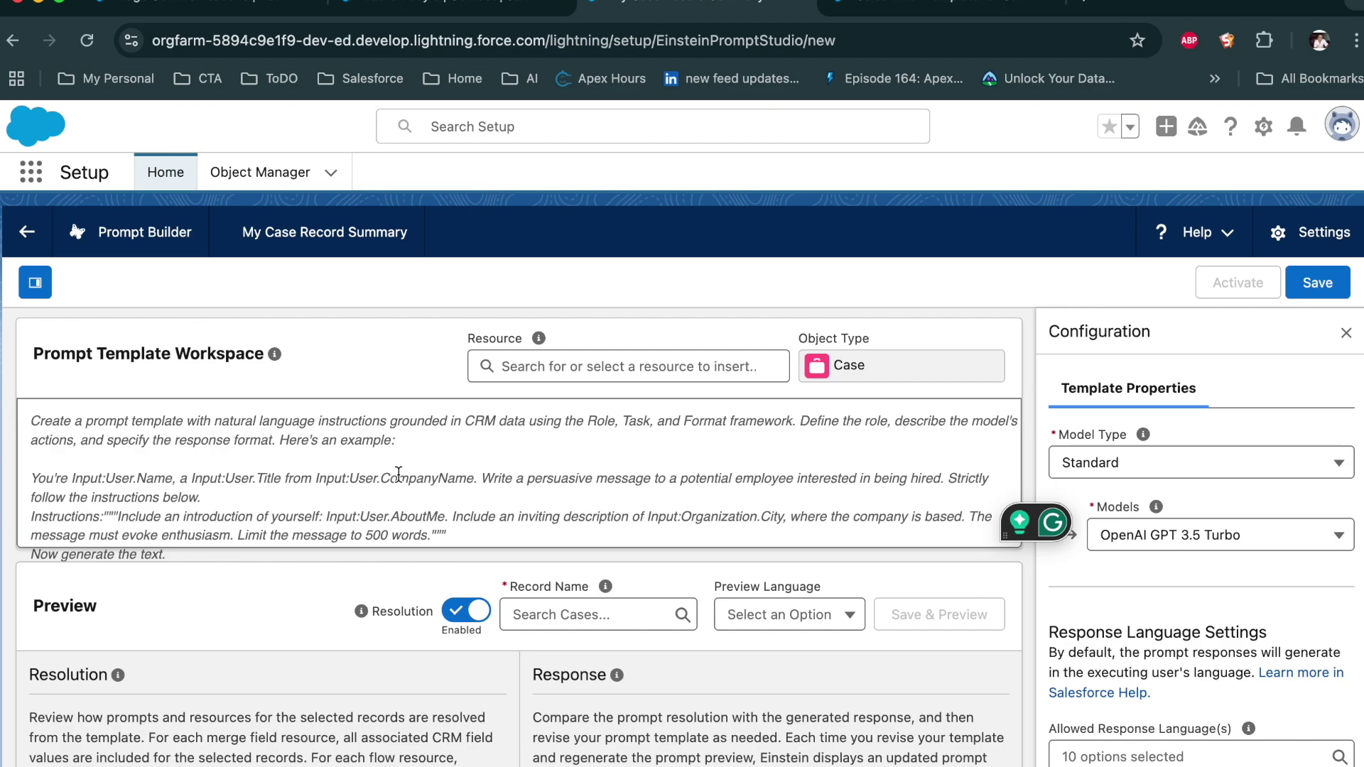
Set the template's model to OpenAI GPT 4 and check which model types are available.
left_click(1148, 542)
scroll(1207, 693, "down", 4)
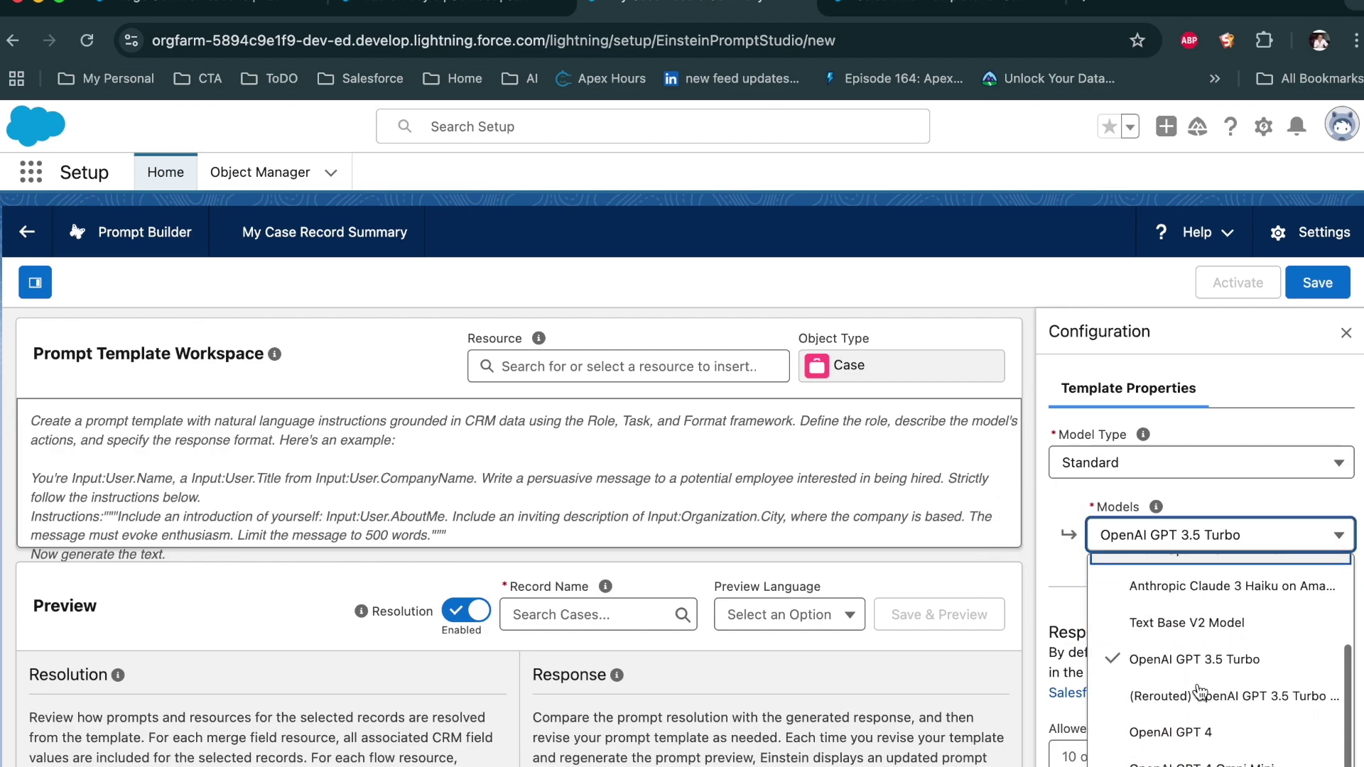
left_click(1218, 747)
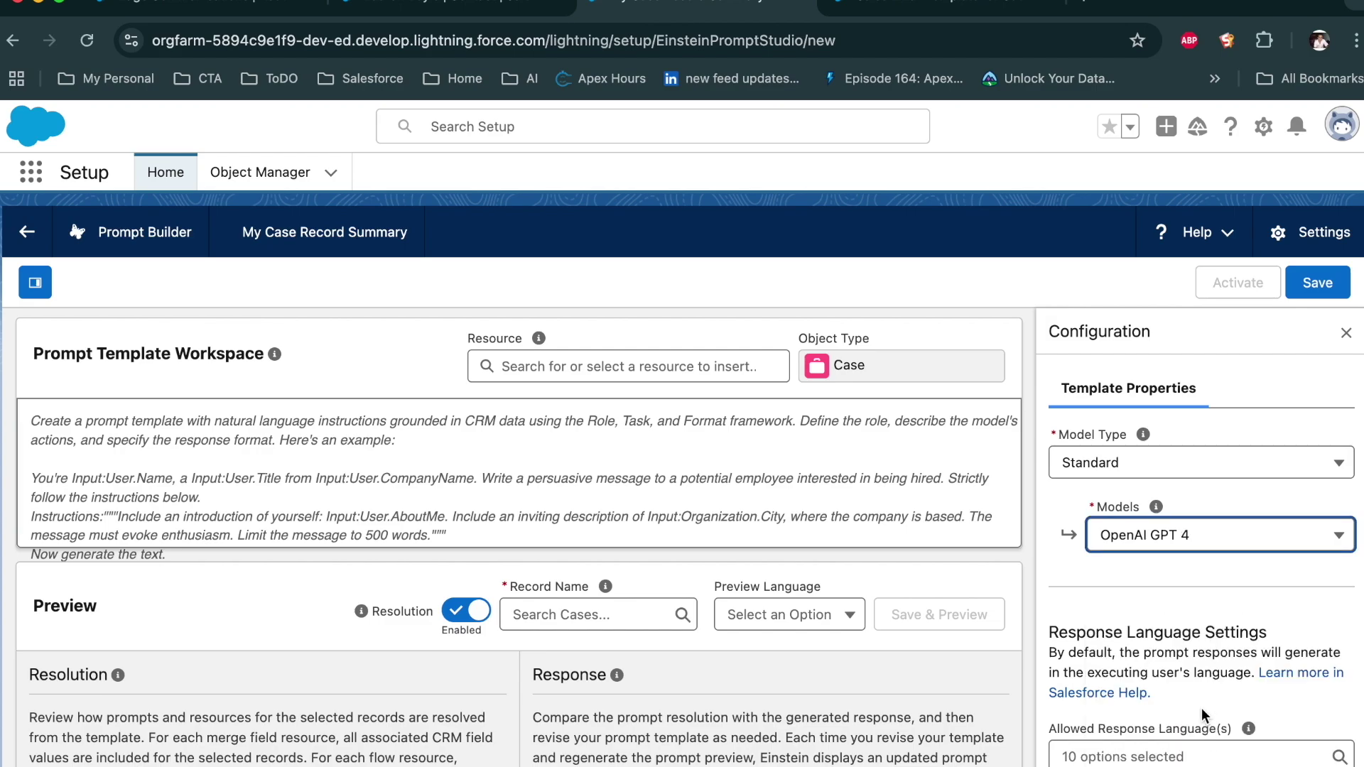
scroll(1163, 594, "down", 1)
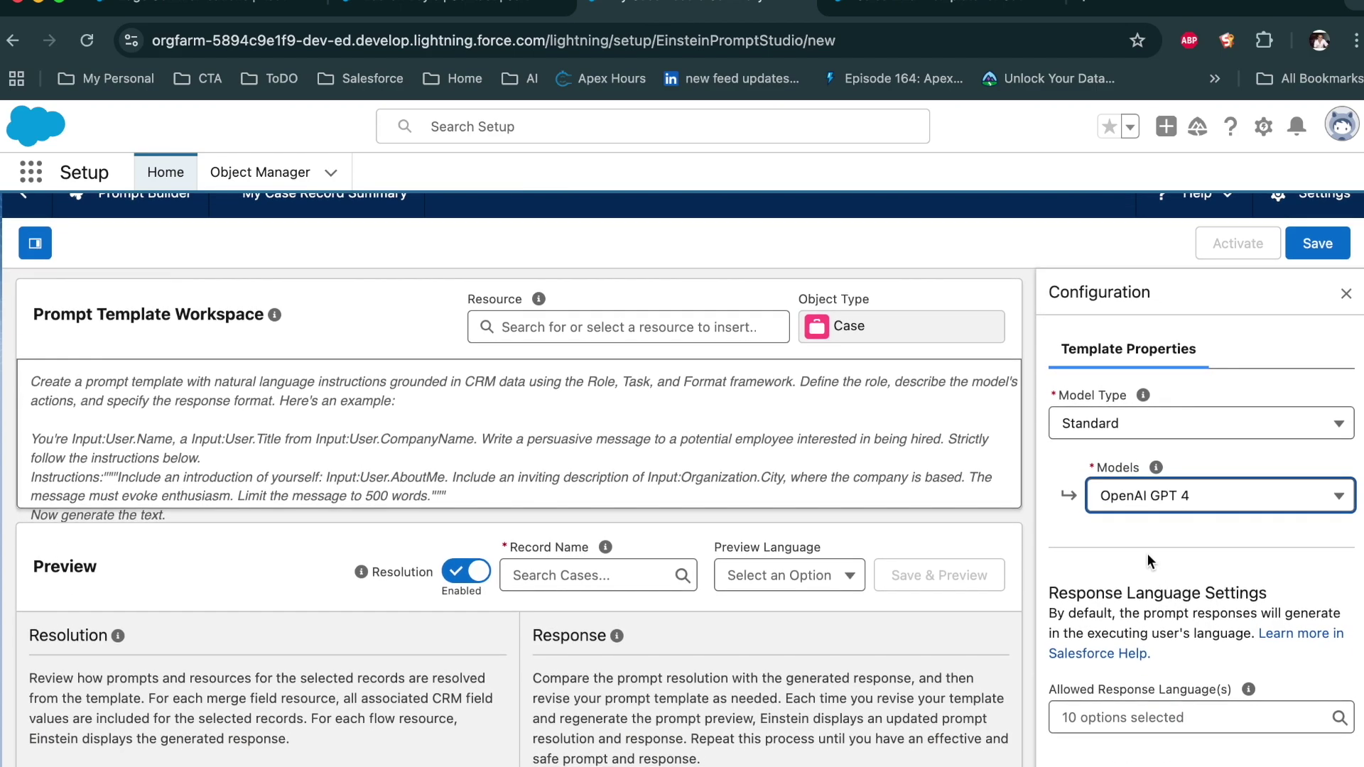
scroll(1148, 557, "up", 1)
scroll(1147, 558, "down", 1)
left_click(1238, 425)
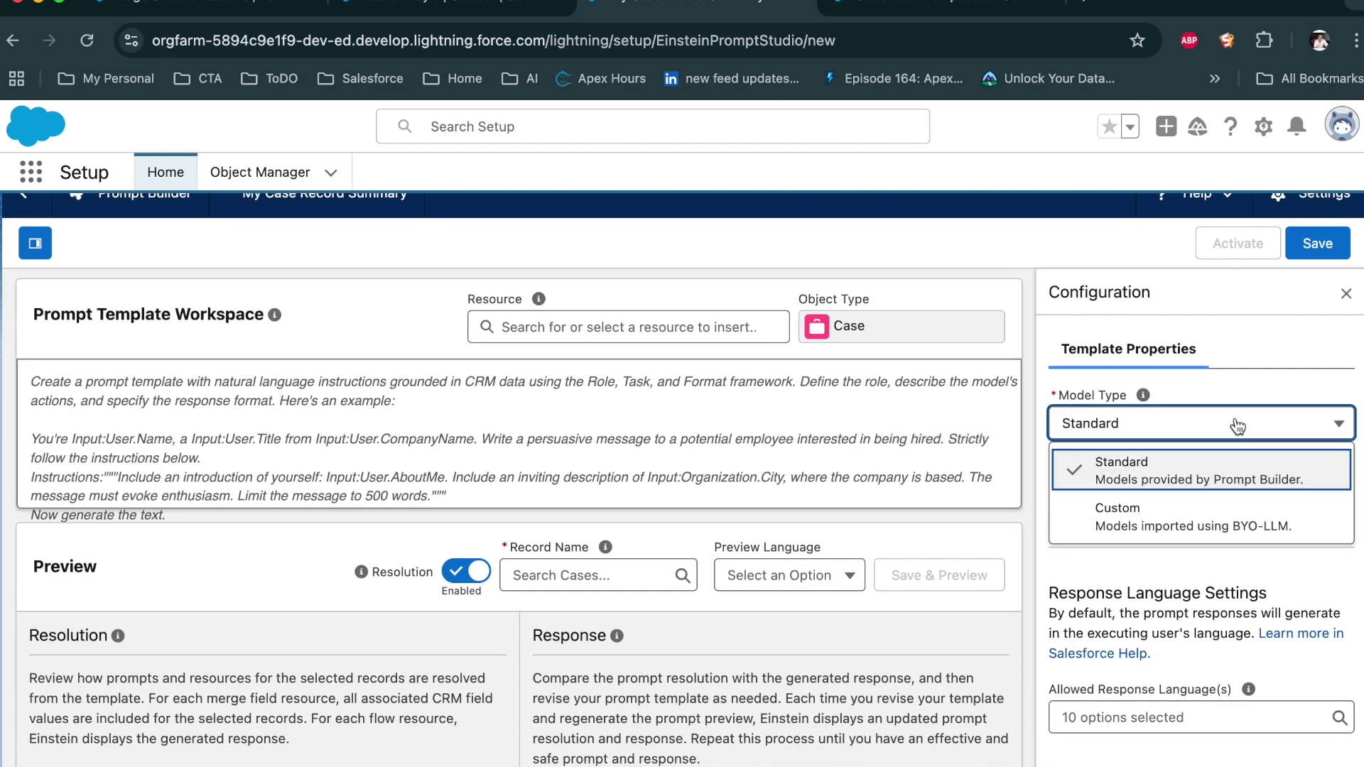
Write "Create case summary with following data" as the opening instruction of the prompt.
left_click(191, 422)
type("Create")
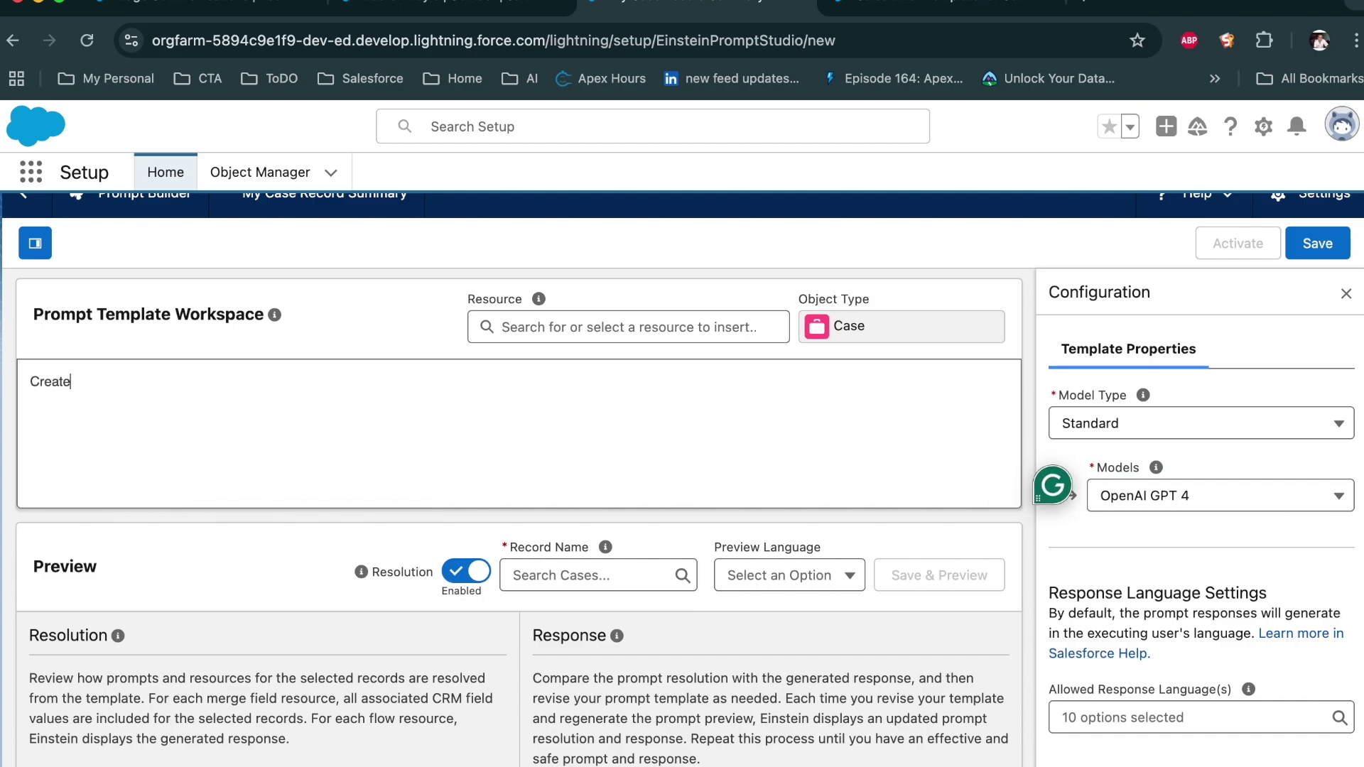
type(" case summary with following data")
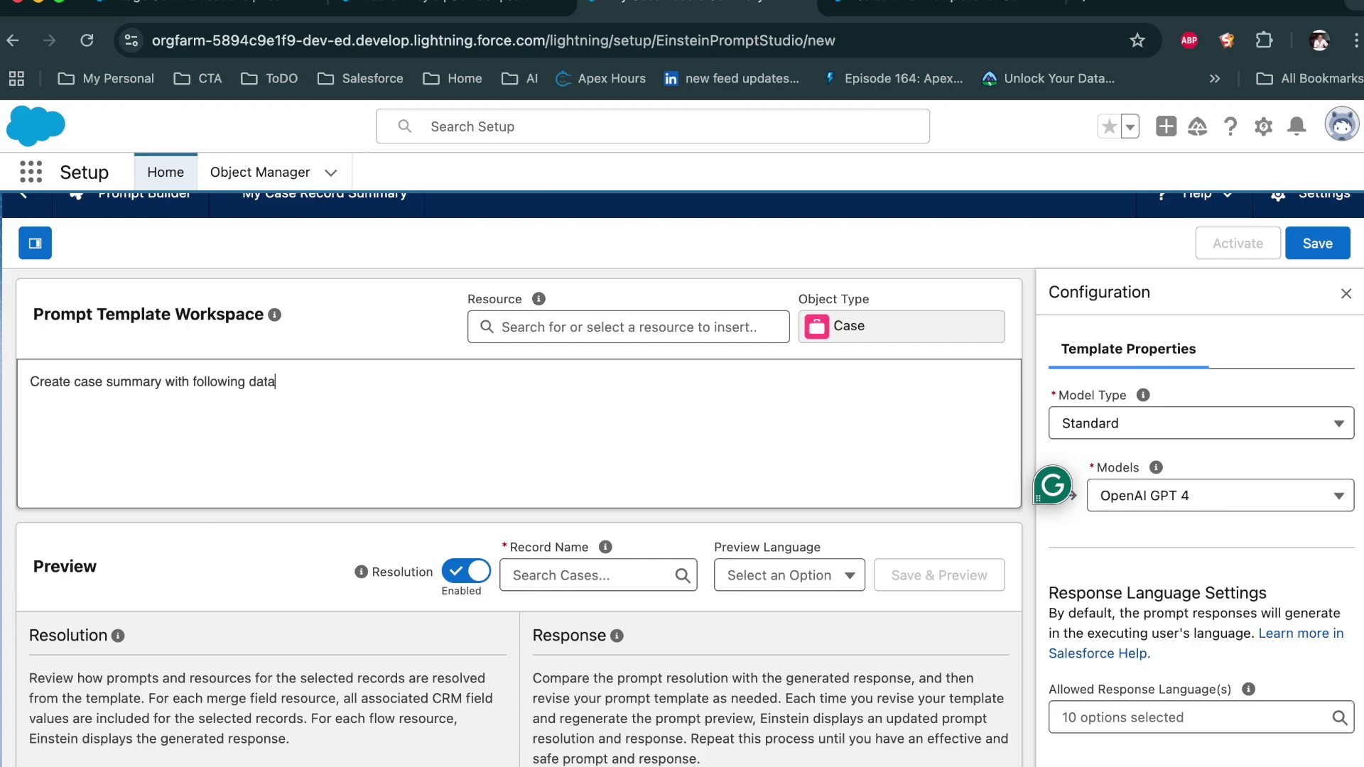
Add a "Case Number :" line to the prompt with the Case object's Case Number merge field.
key("Return")
type("Case Number :")
left_click(675, 326)
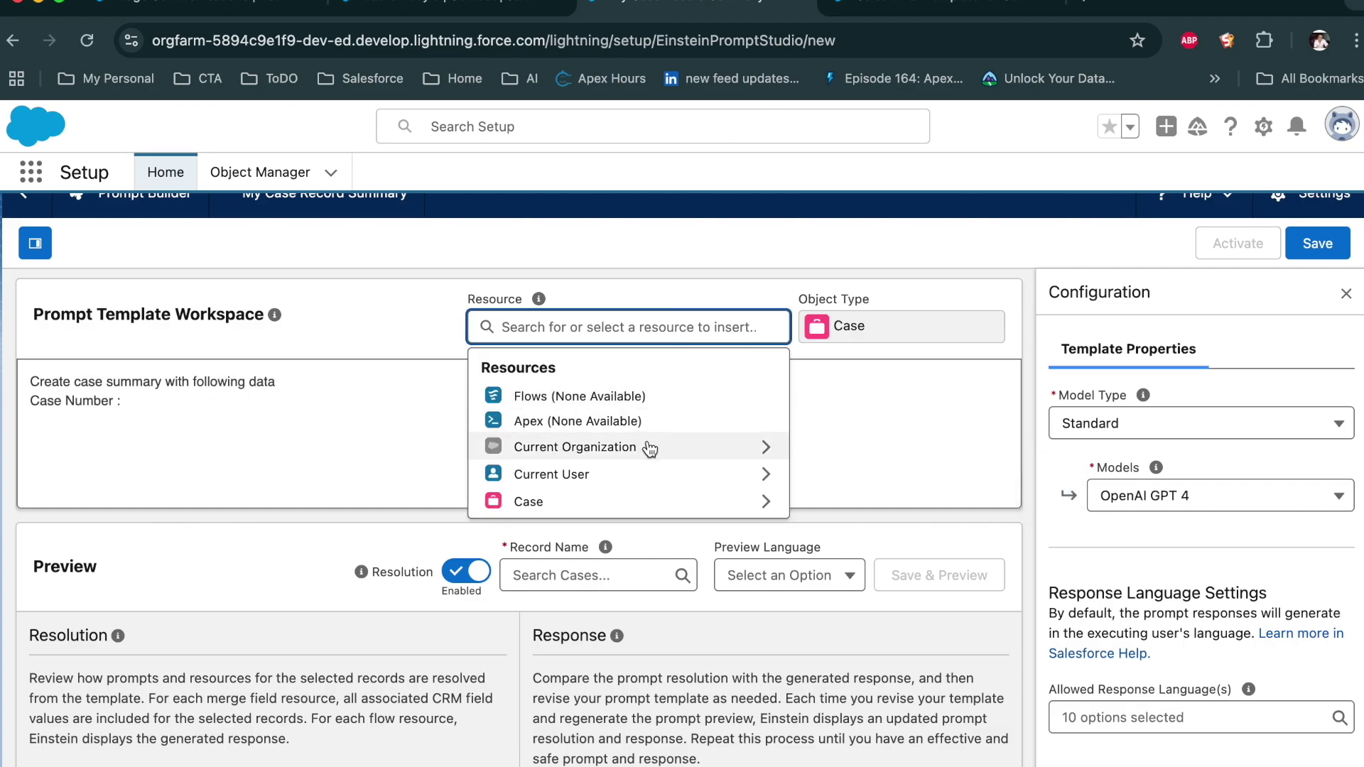
left_click(659, 501)
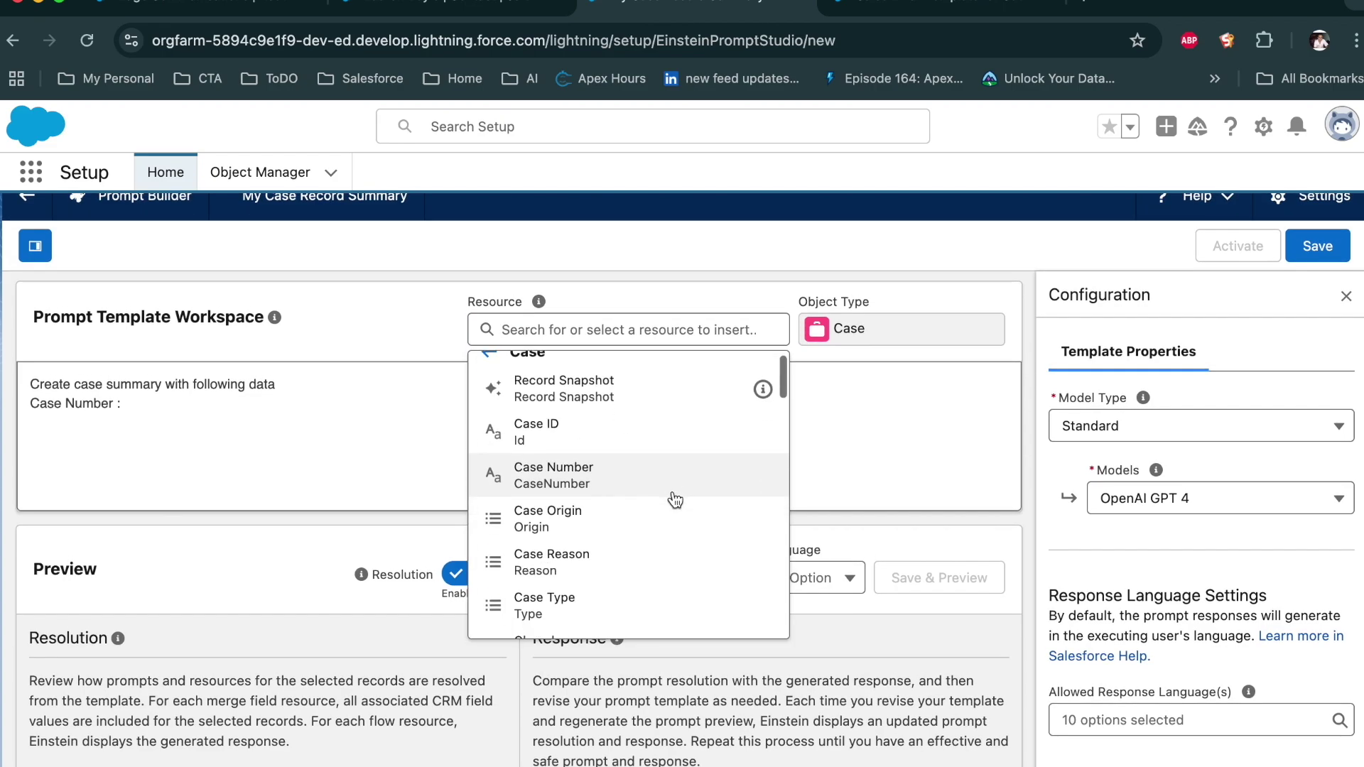
left_click(672, 497)
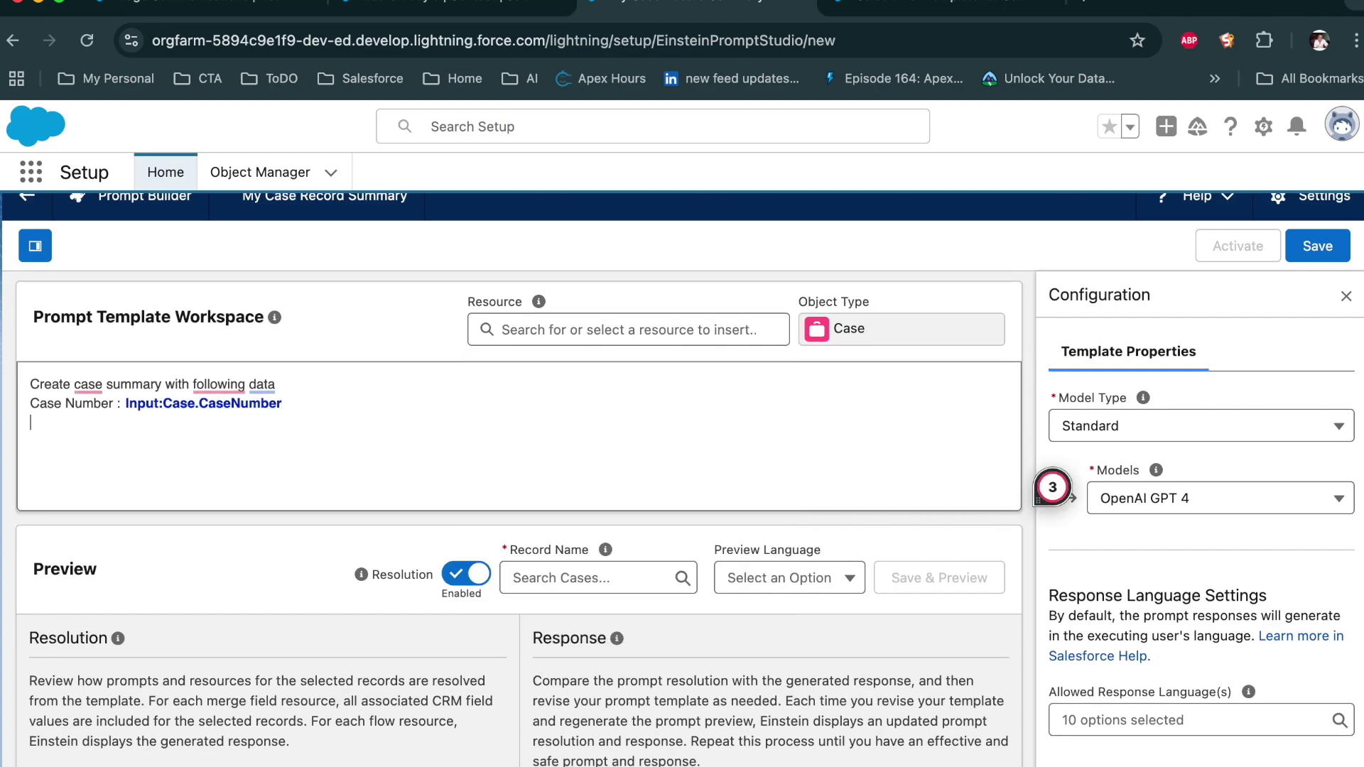
Add a "Case Status:" line to the prompt with the Case object's Status merge field.
type("Case Status:")
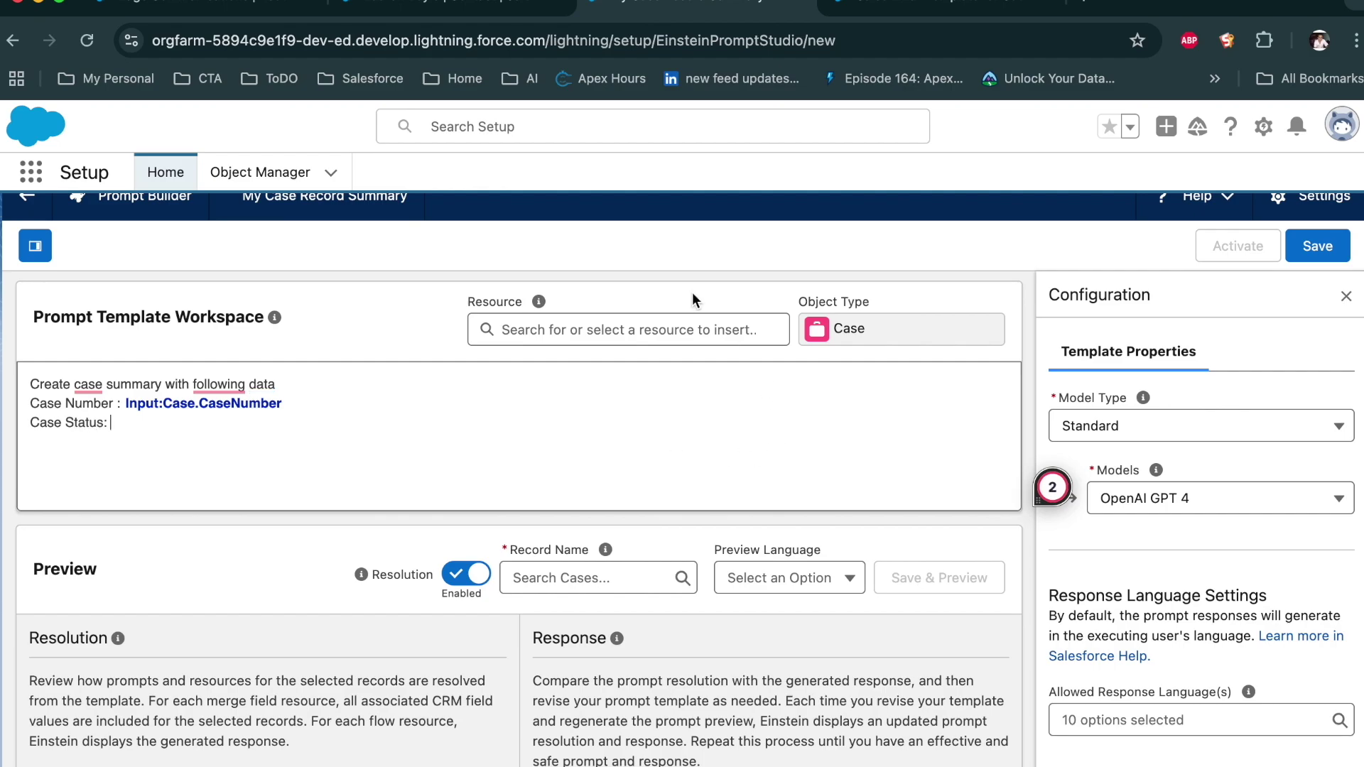
left_click(673, 331)
left_click(649, 505)
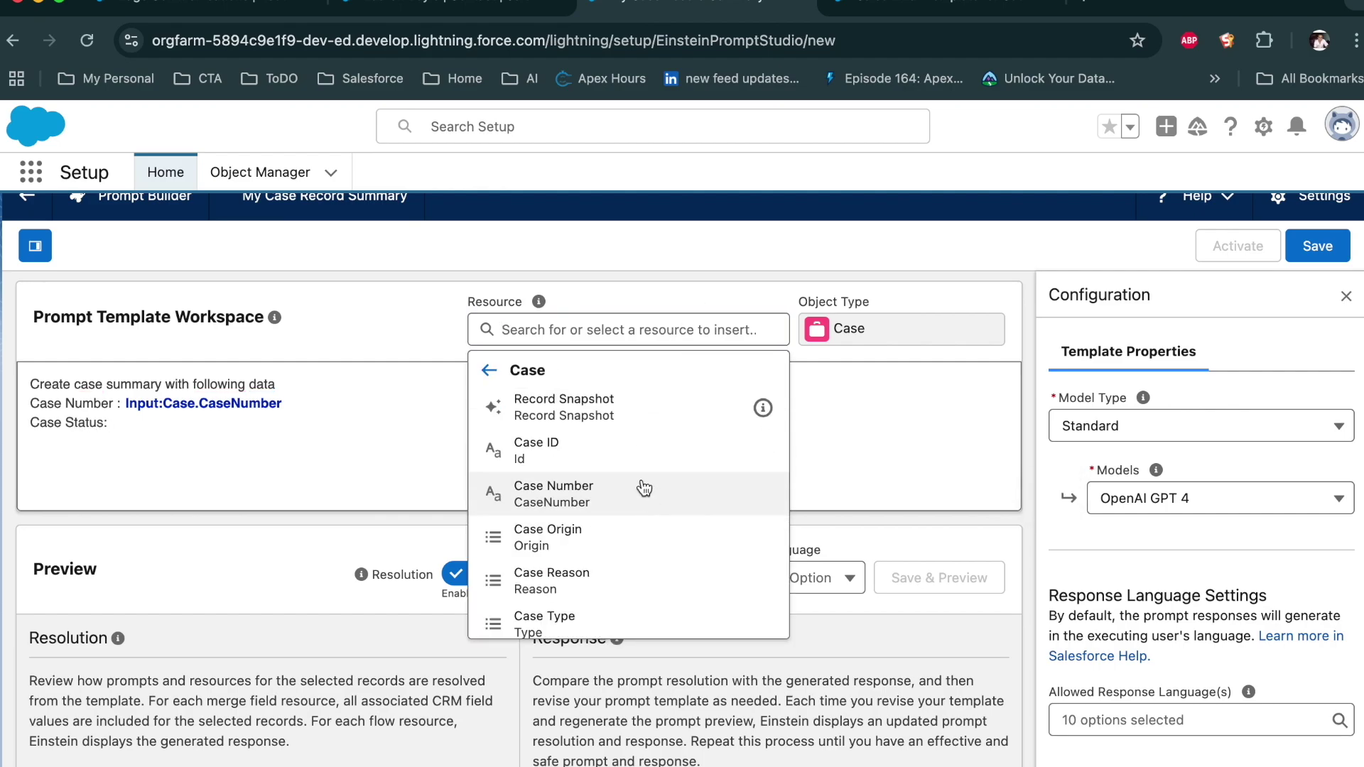
scroll(644, 489, "down", 2)
scroll(644, 489, "down", 10)
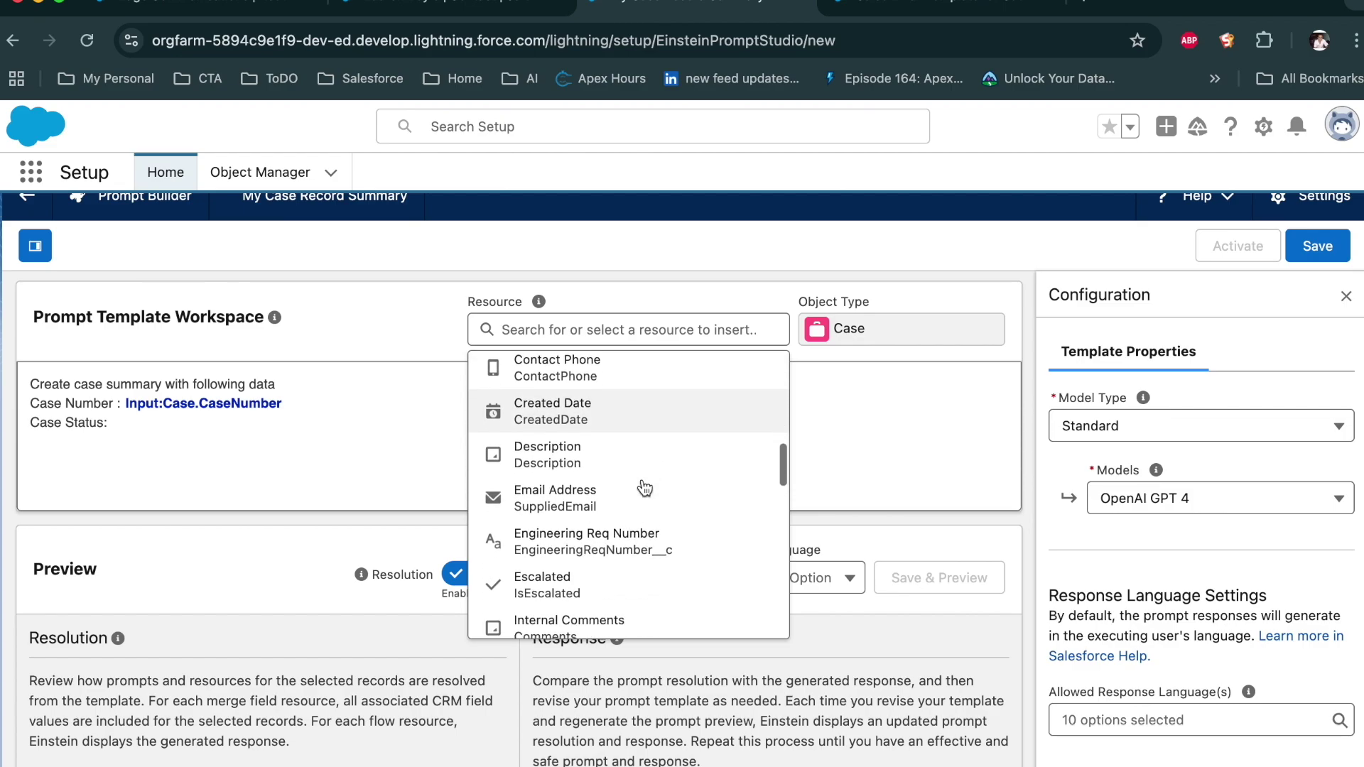
scroll(645, 488, "down", 10)
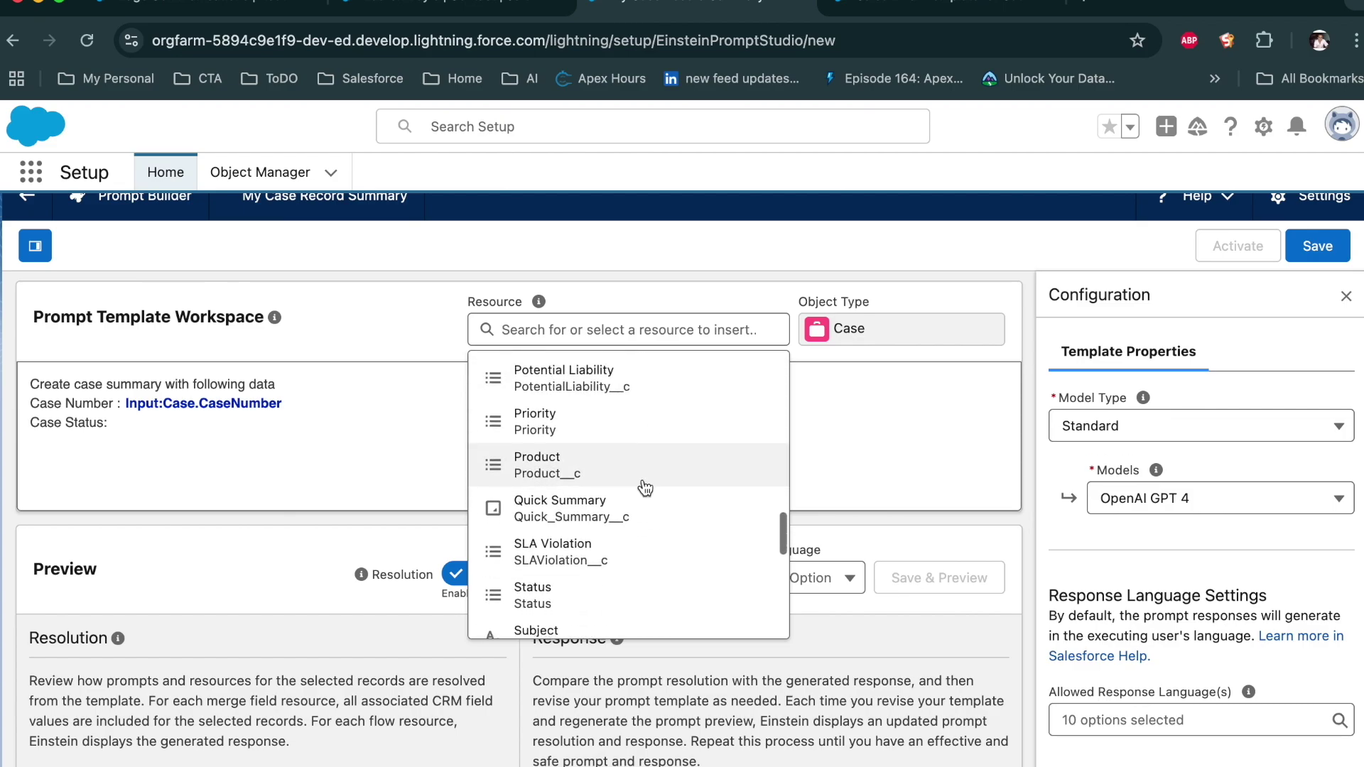
left_click(627, 491)
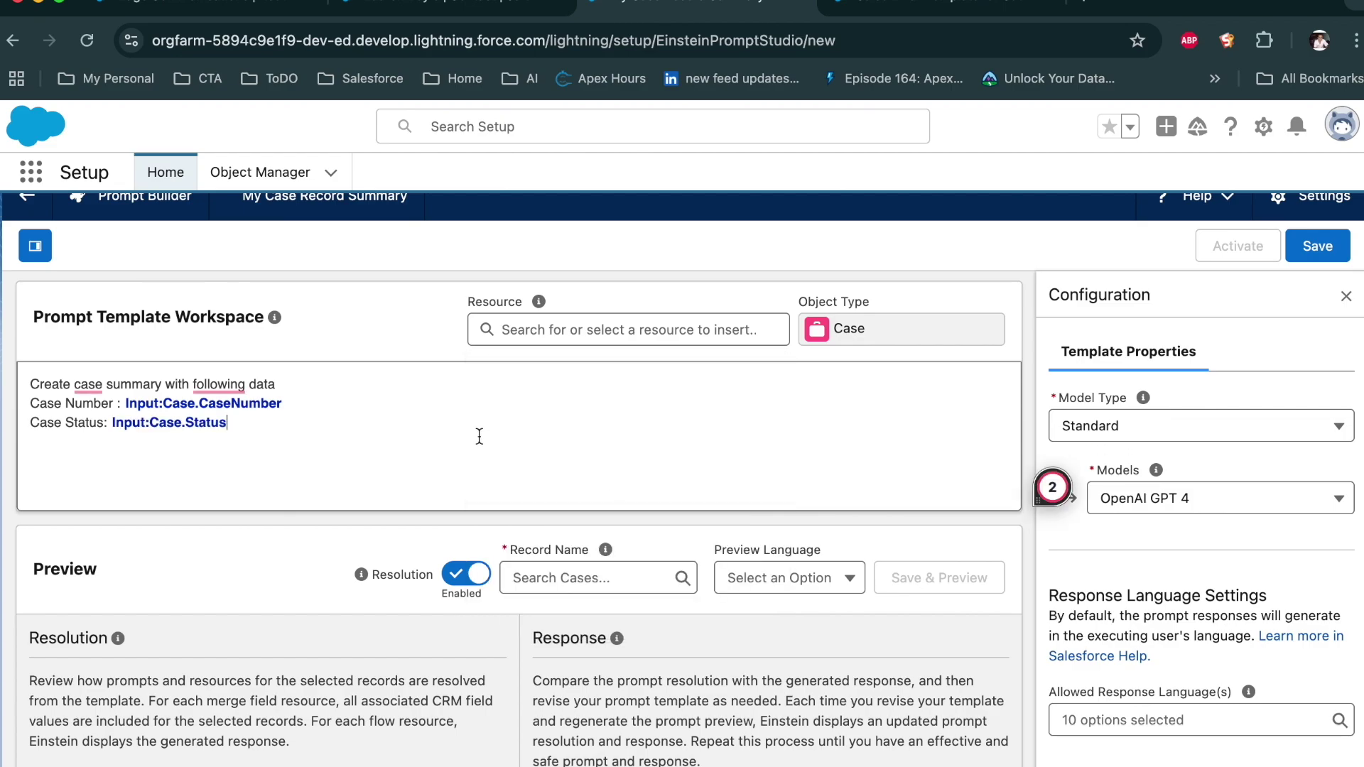
Add a "Case Comment :" line to the prompt with the Case object's Case Comments related list.
type("ase COmment :")
left_click(618, 329)
left_click(641, 506)
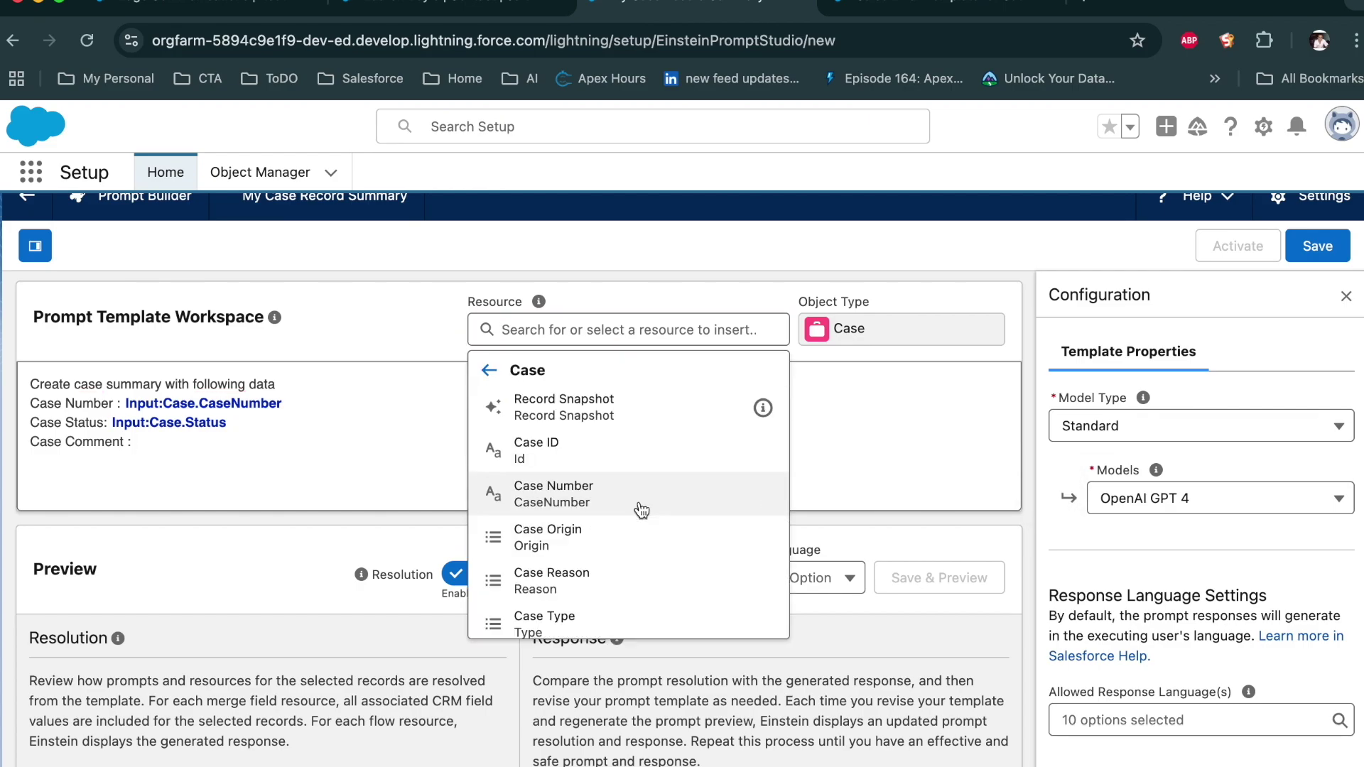
scroll(641, 510, "down", 10)
scroll(641, 510, "down", 5)
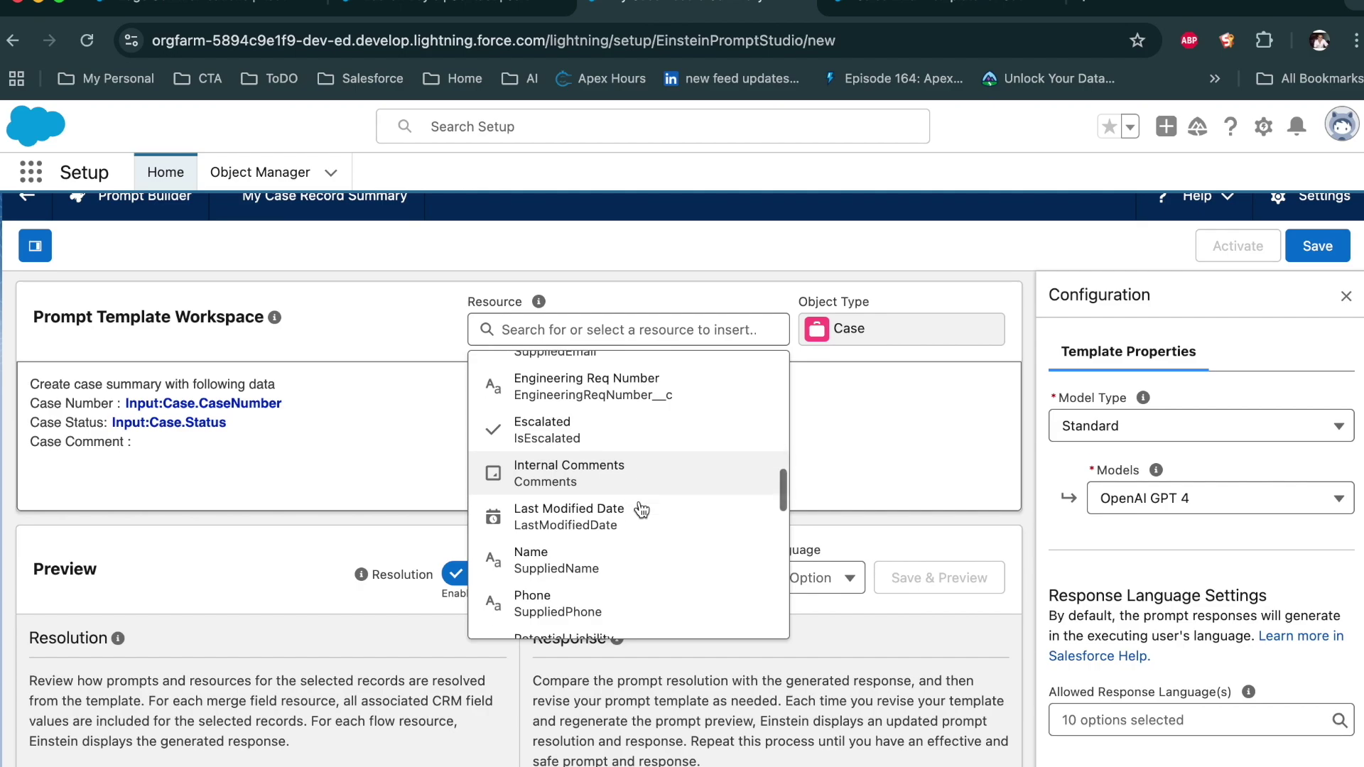
scroll(642, 510, "down", 5)
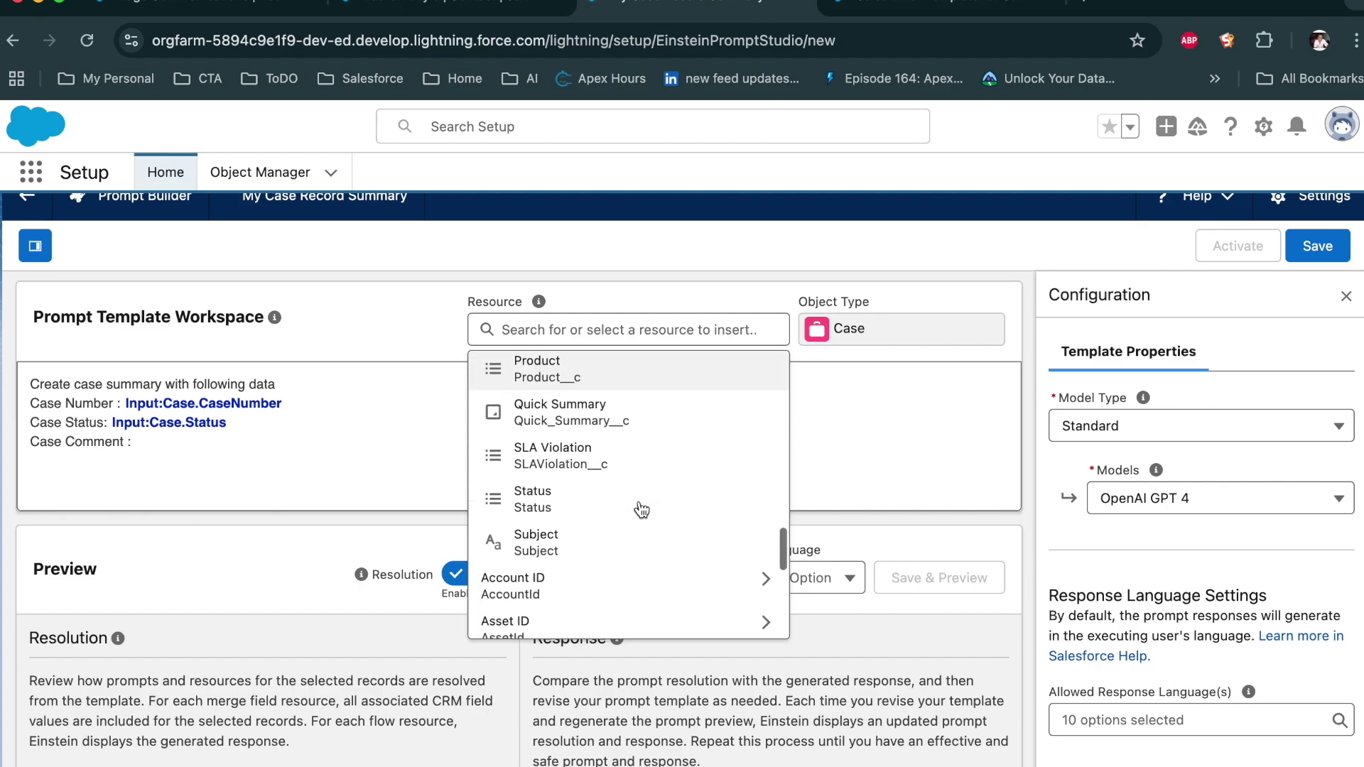
scroll(641, 510, "down", 5)
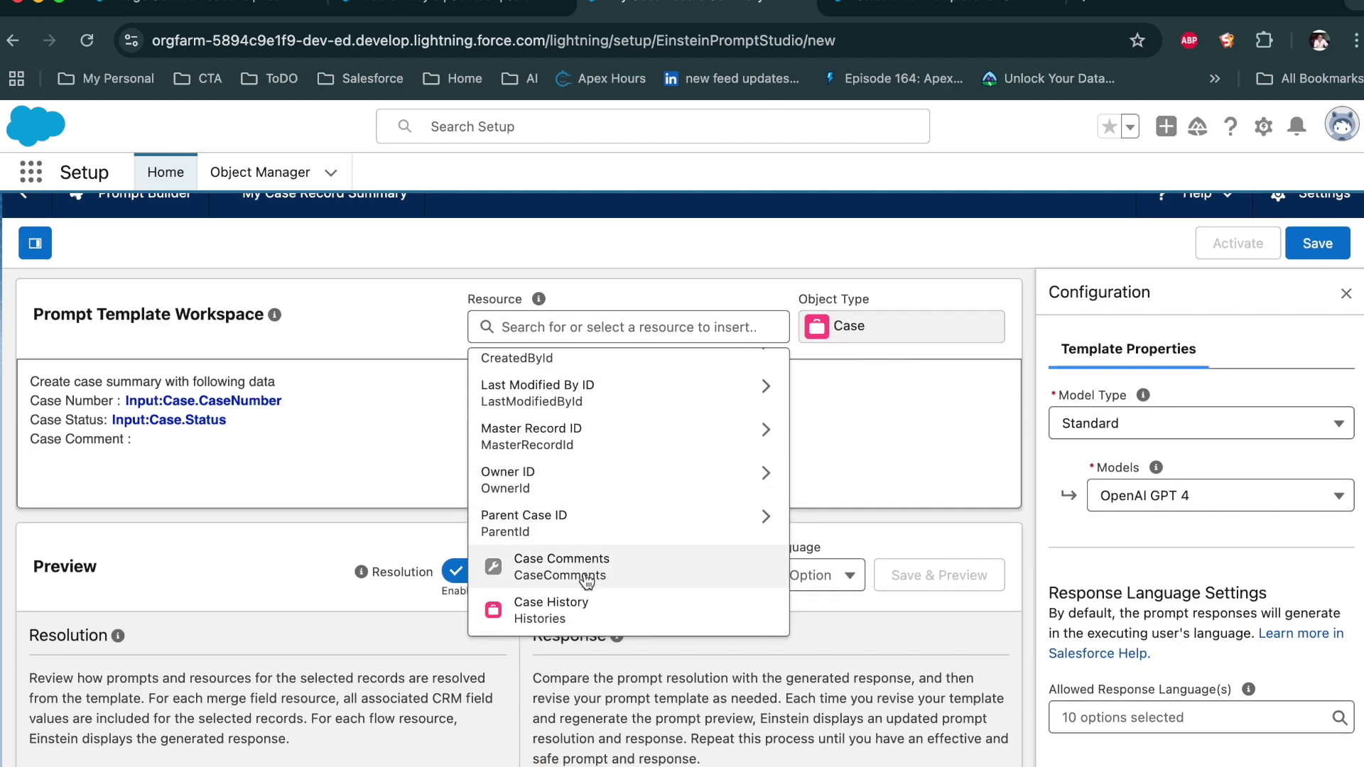
left_click(586, 580)
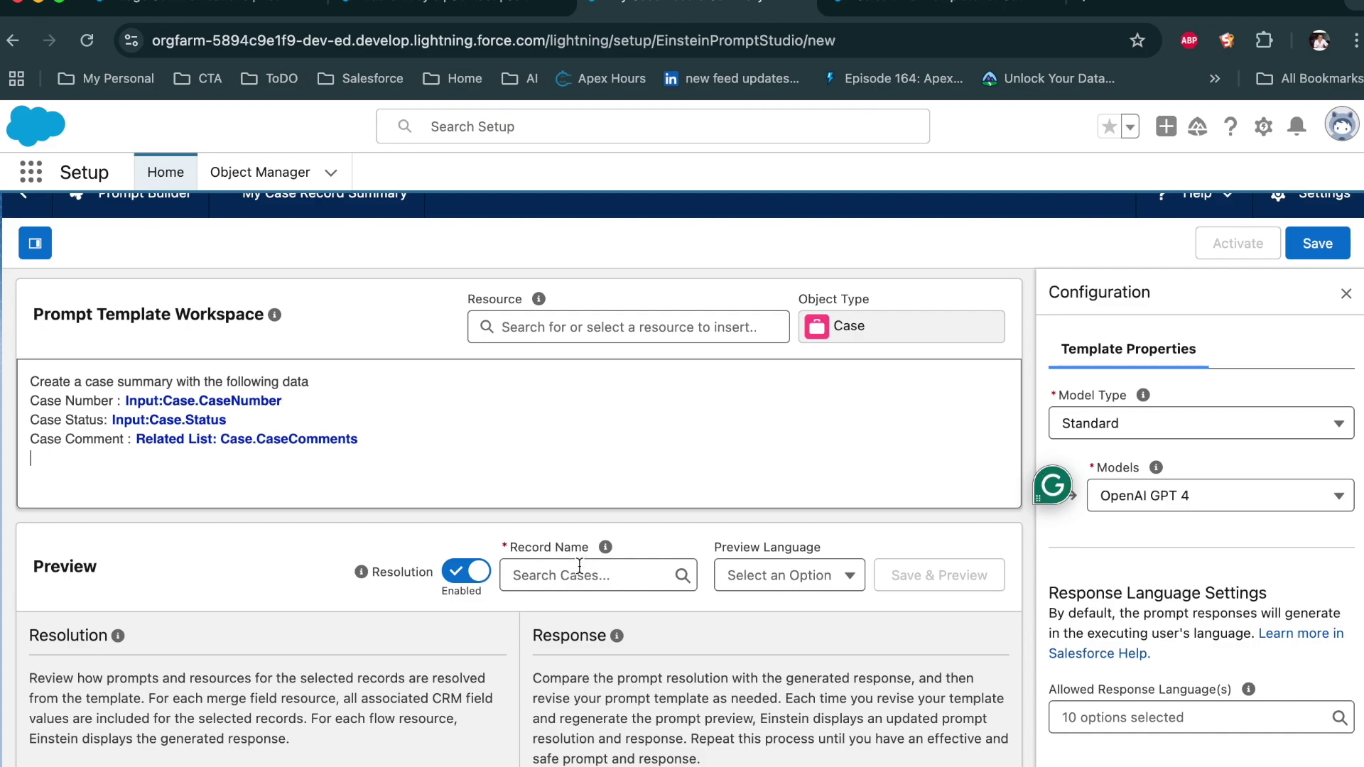
Choose case 00001025 as the preview record, then save the template and generate its preview.
left_click(574, 568)
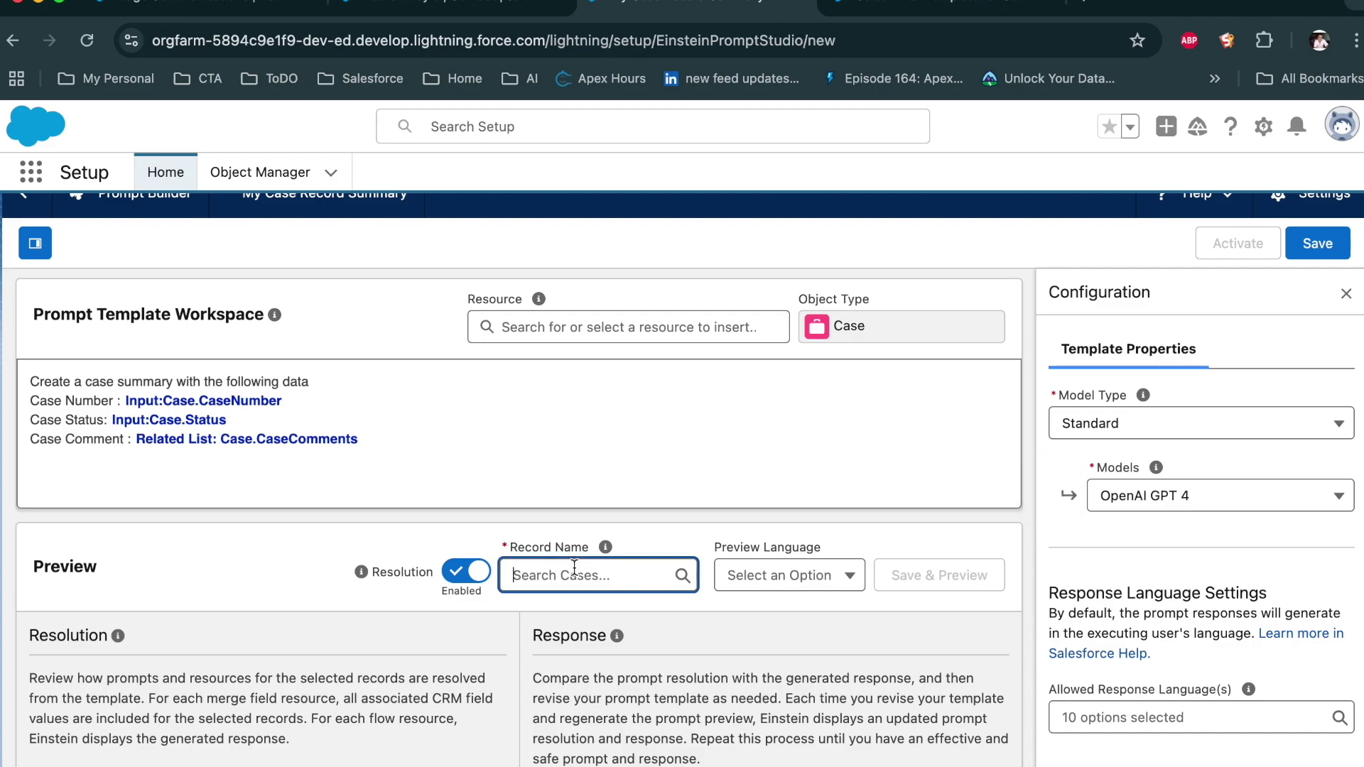
type("c")
key("BackSpace")
type("00")
scroll(657, 497, "down", 10)
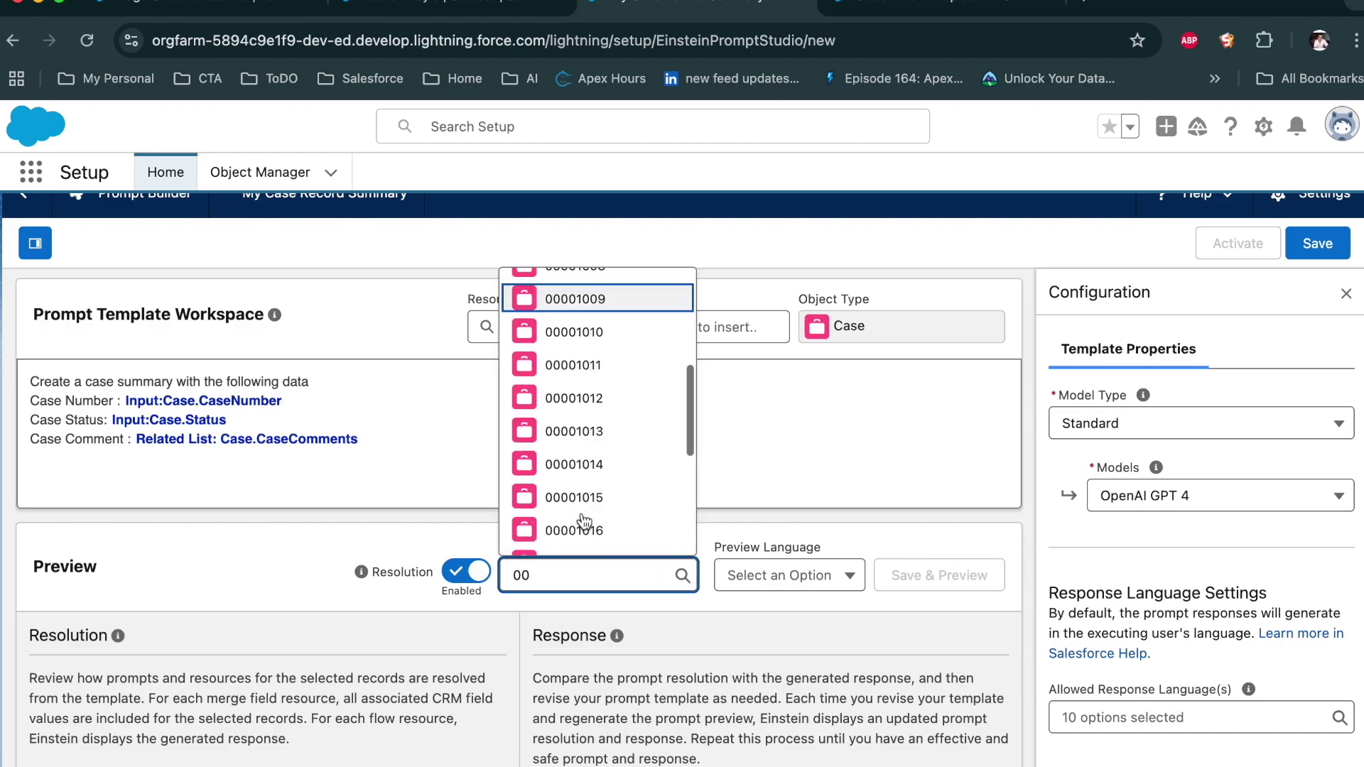
left_click(657, 533)
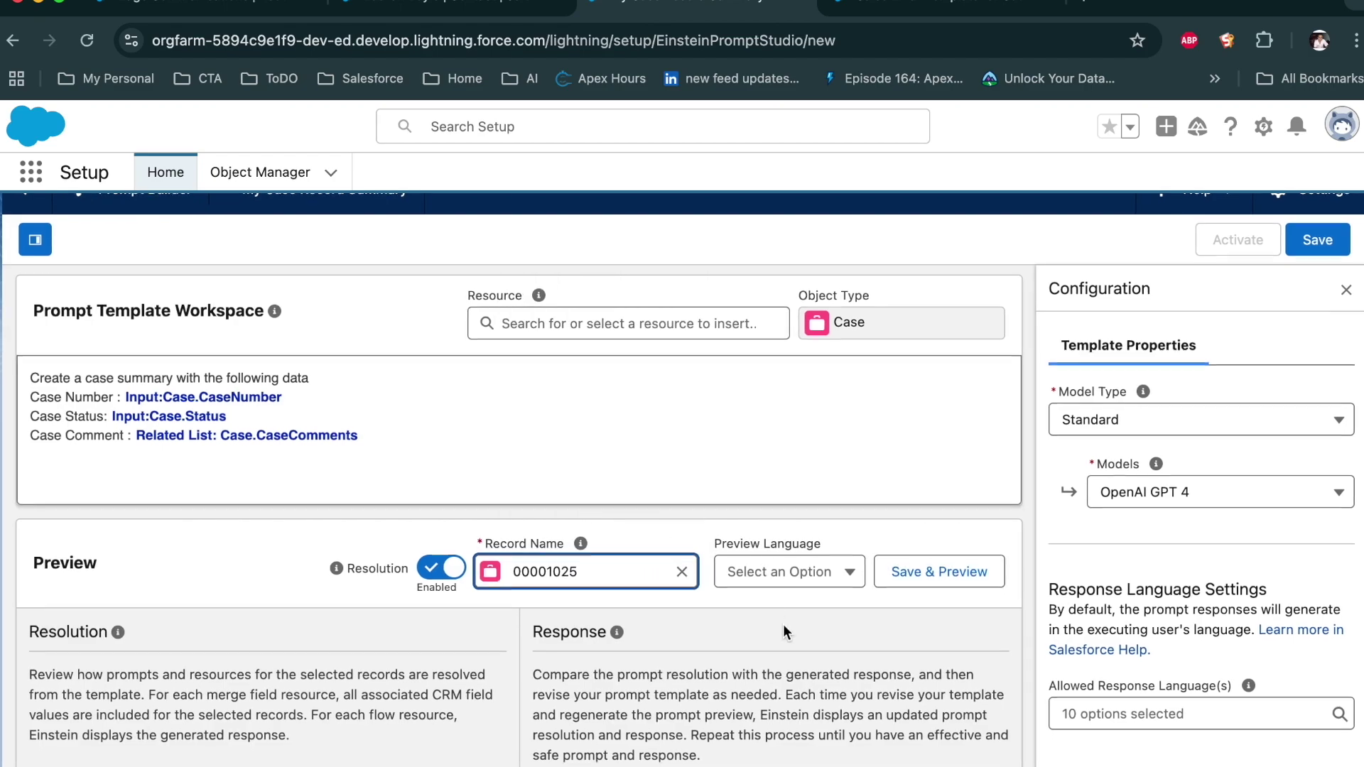
left_click(911, 584)
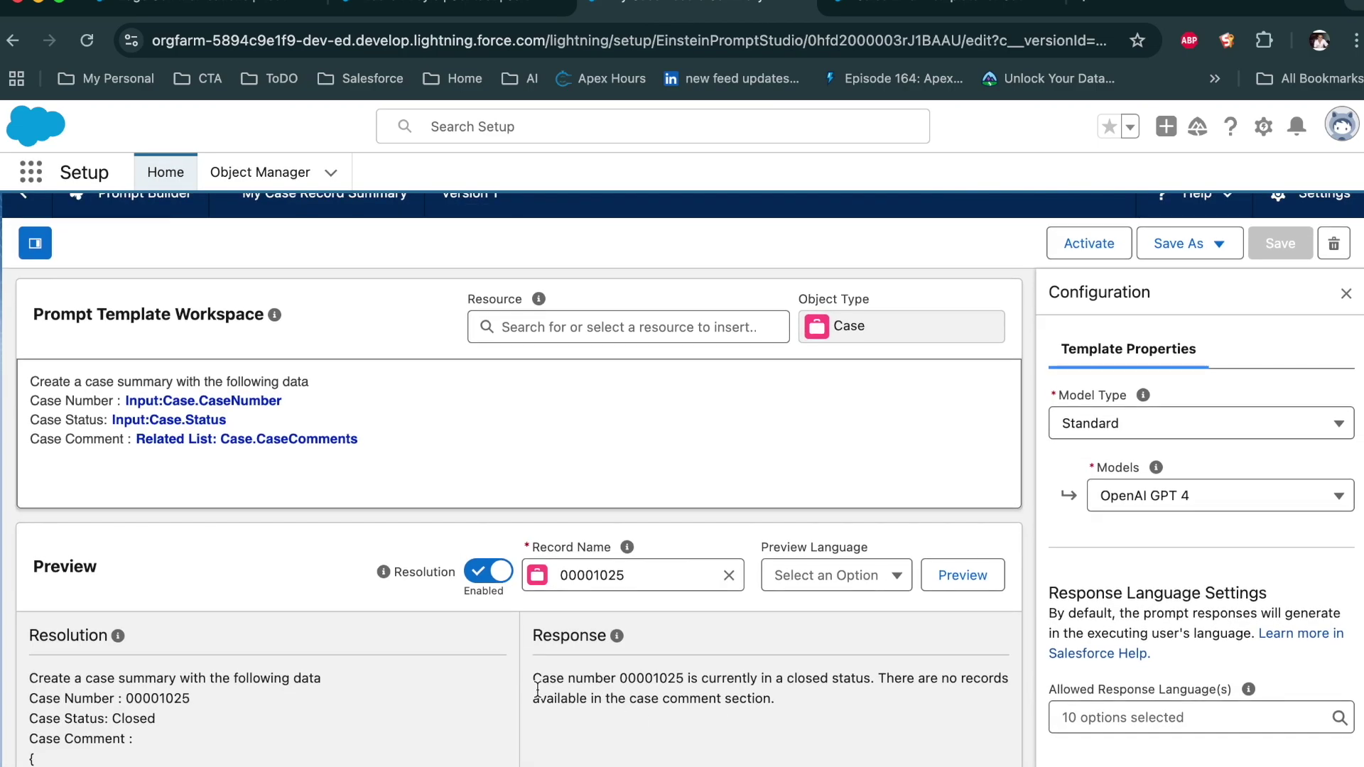
Review the resolved prompt against the generated response and activate the My Case Record Summary template.
left_click_drag(533, 680, 768, 745)
left_click(401, 713)
scroll(219, 705, "down", 3)
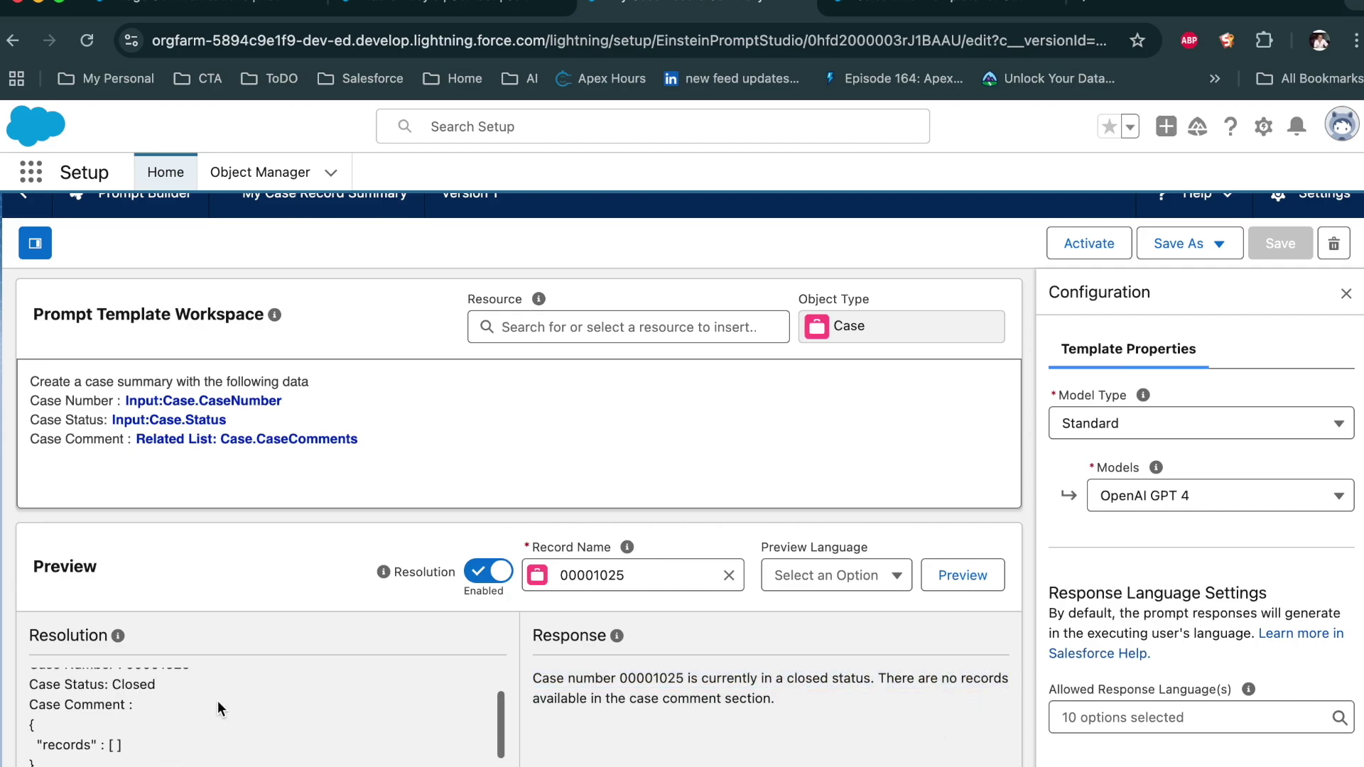
scroll(219, 706, "up", 3)
scroll(213, 706, "down", 3)
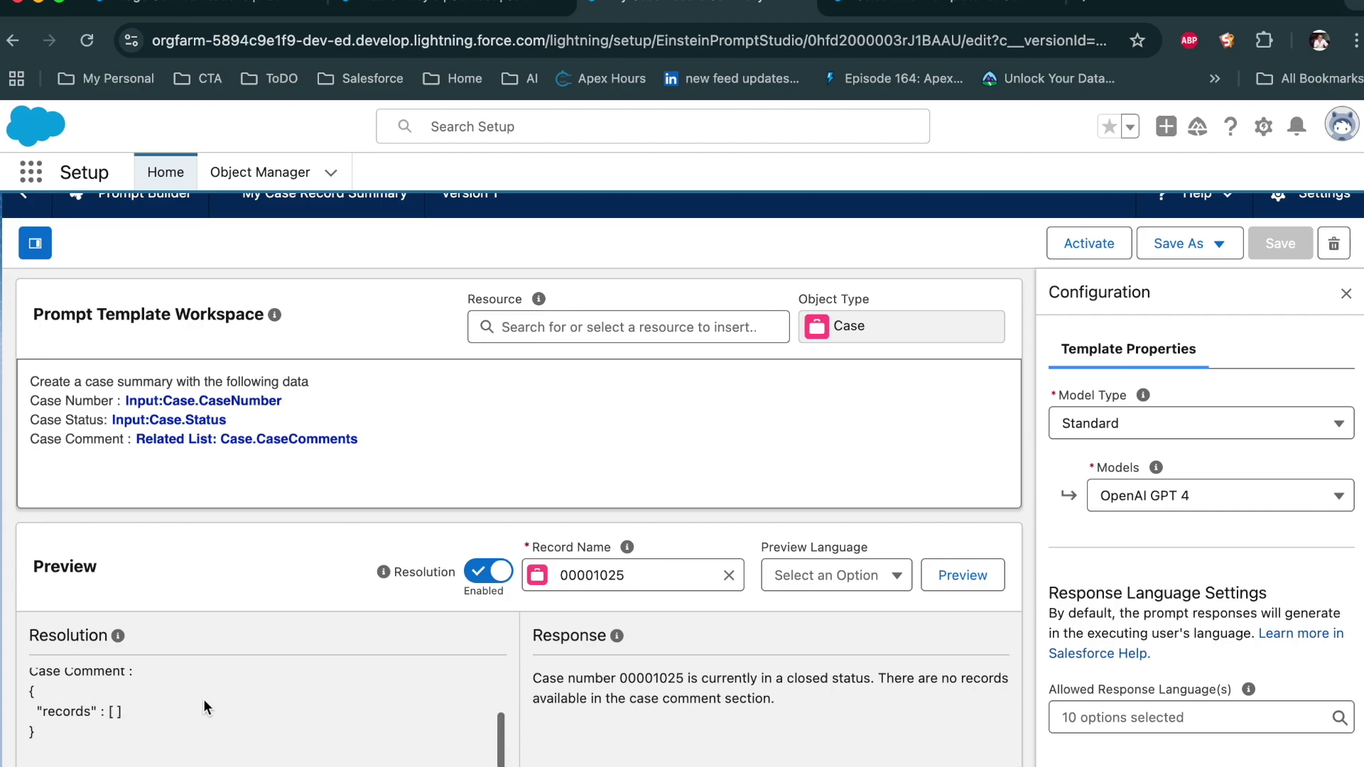
scroll(213, 705, "up", 3)
left_click(1066, 249)
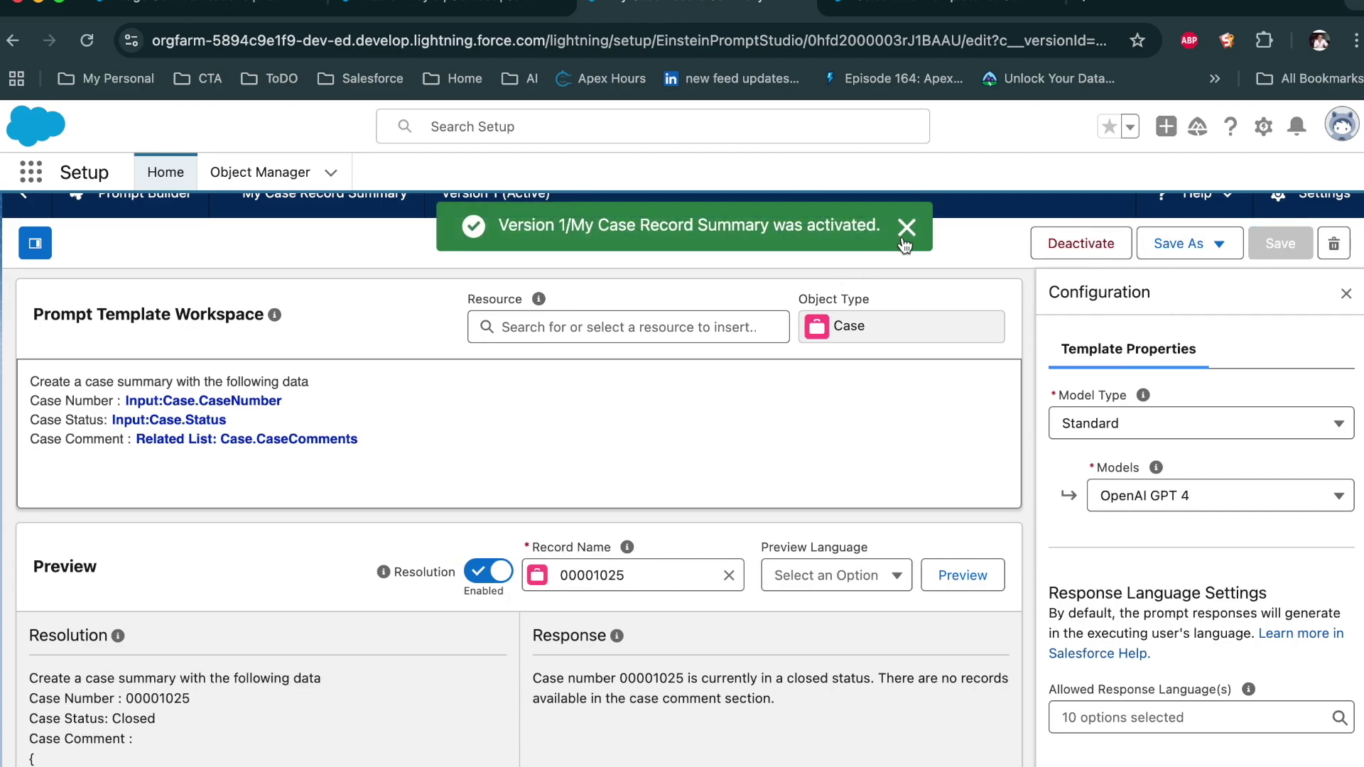
left_click(905, 229)
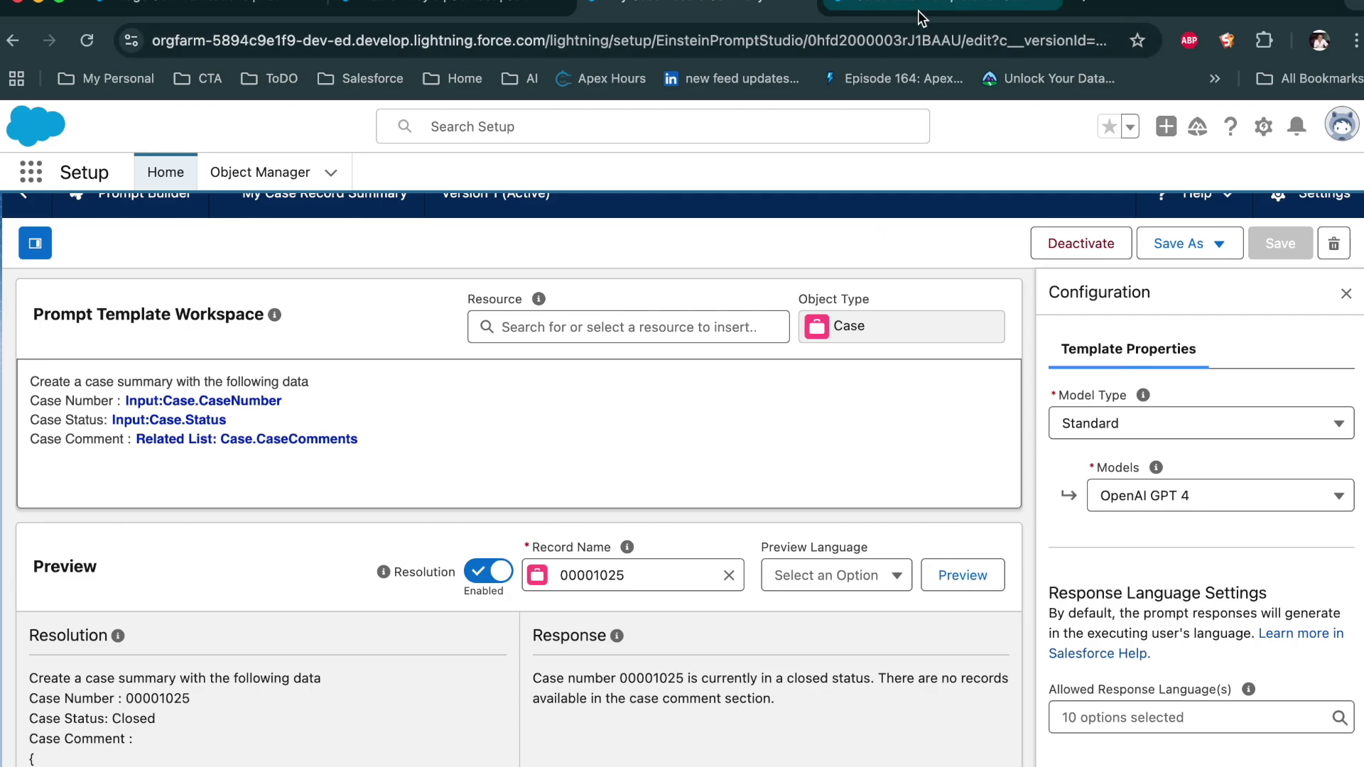
Open Salesforce Setup from the contact record's page and go to the Flows setup page.
left_click(451, 8)
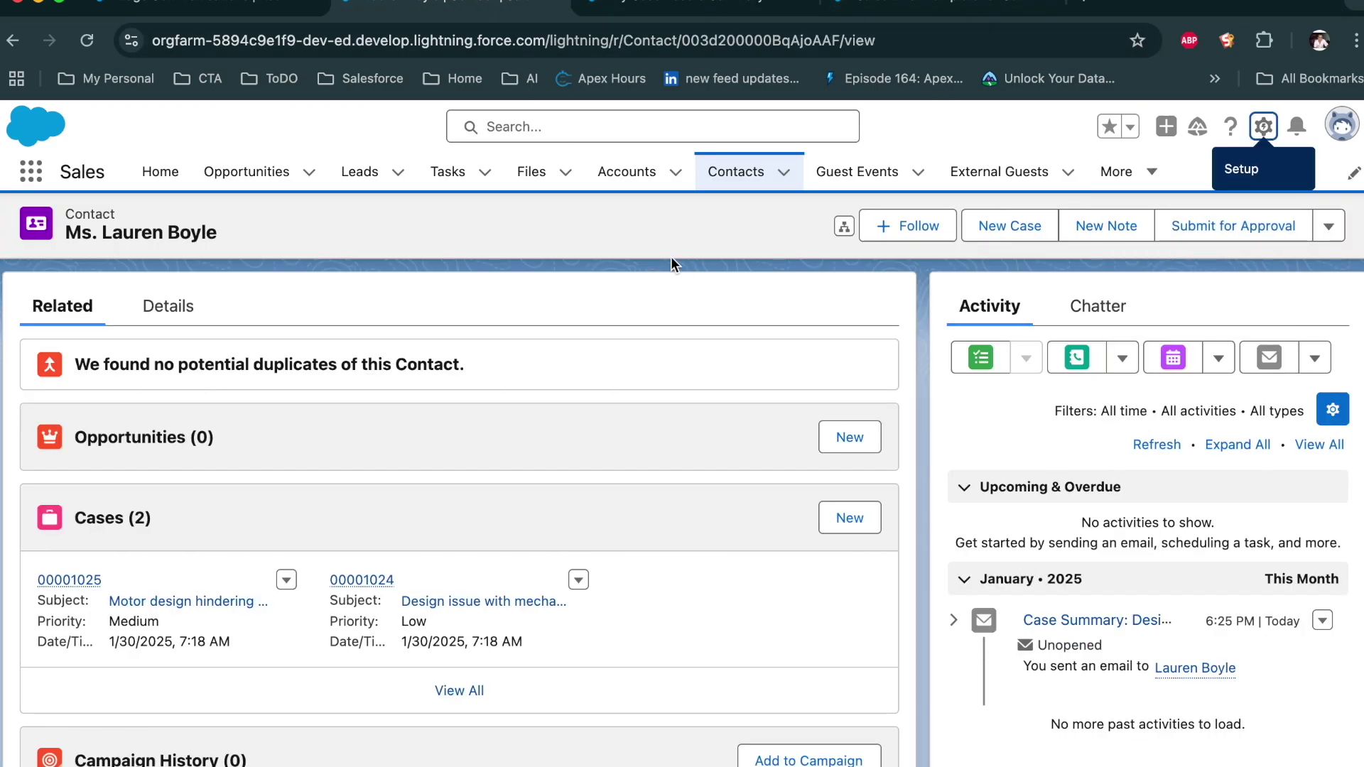
left_click(1262, 126)
left_click(1172, 212)
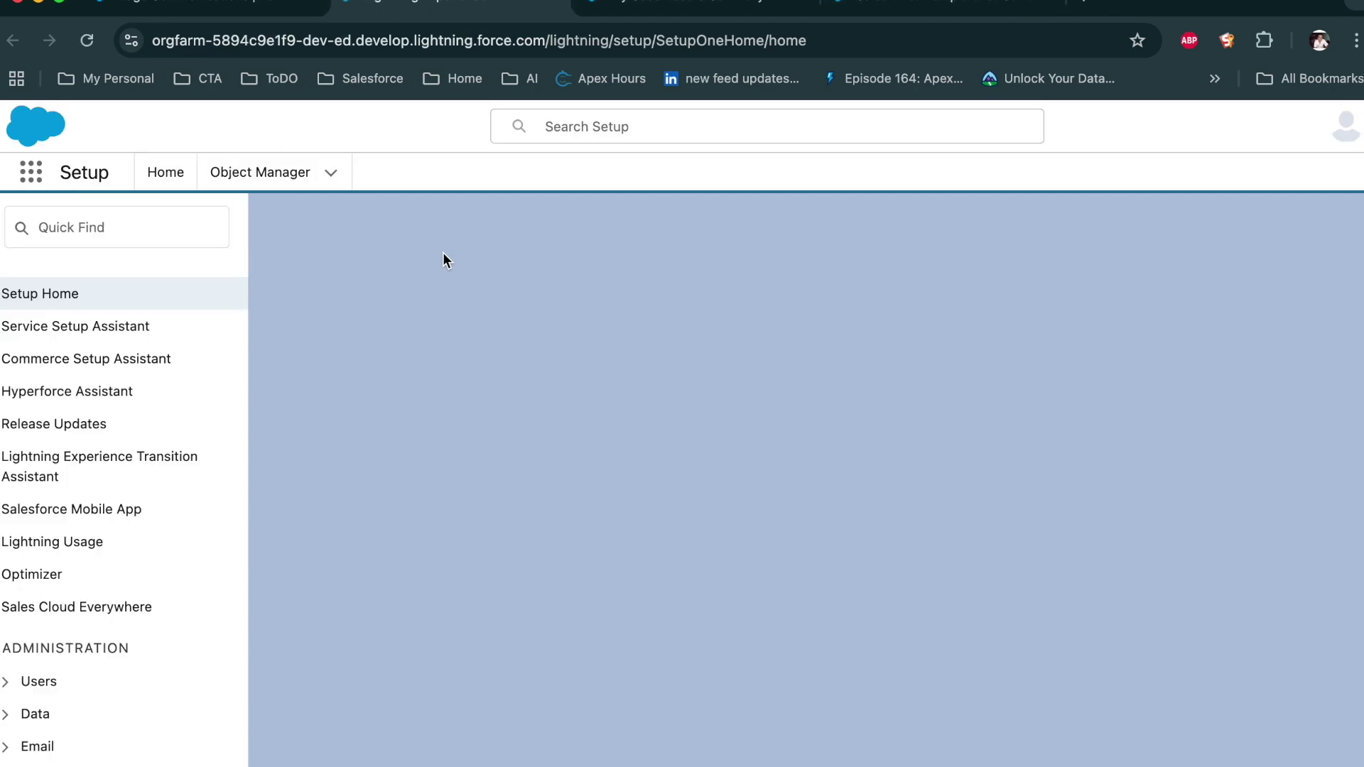
left_click(181, 233)
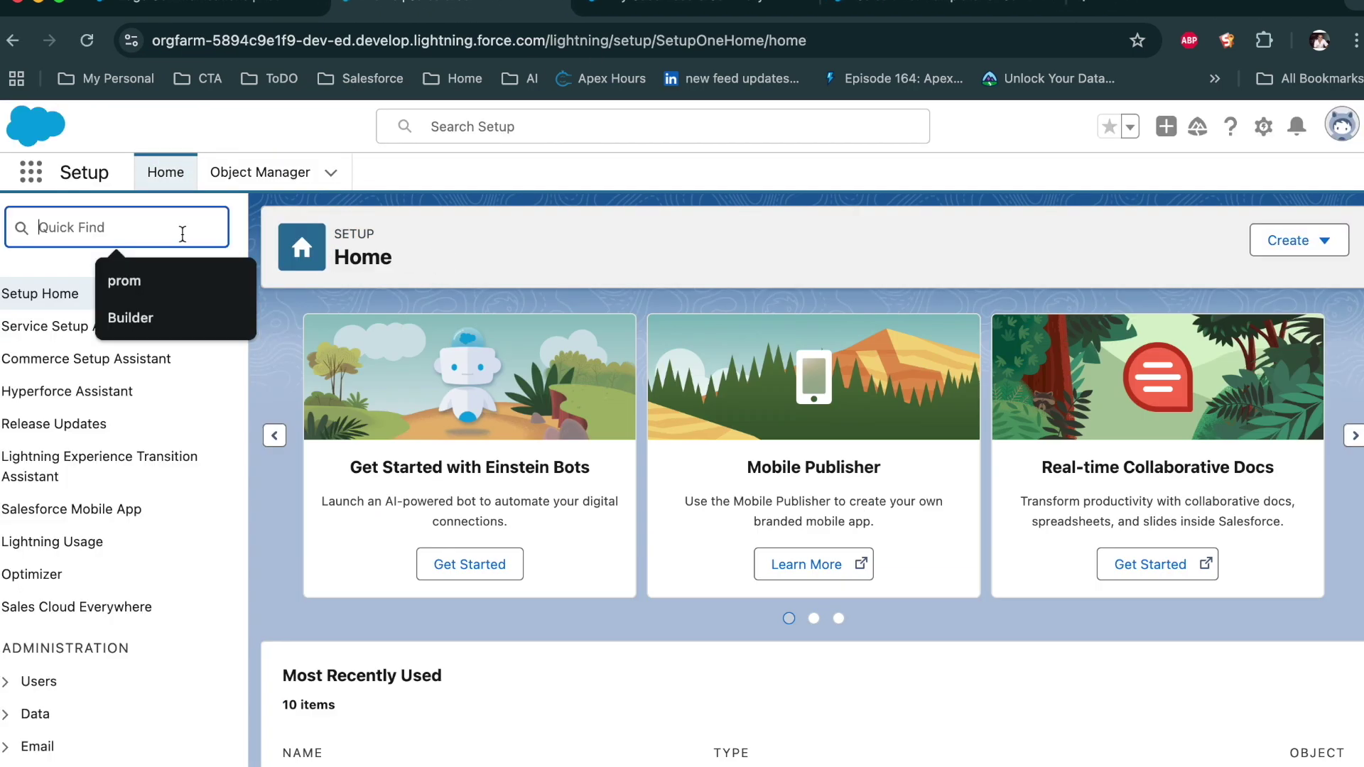
type("Flow")
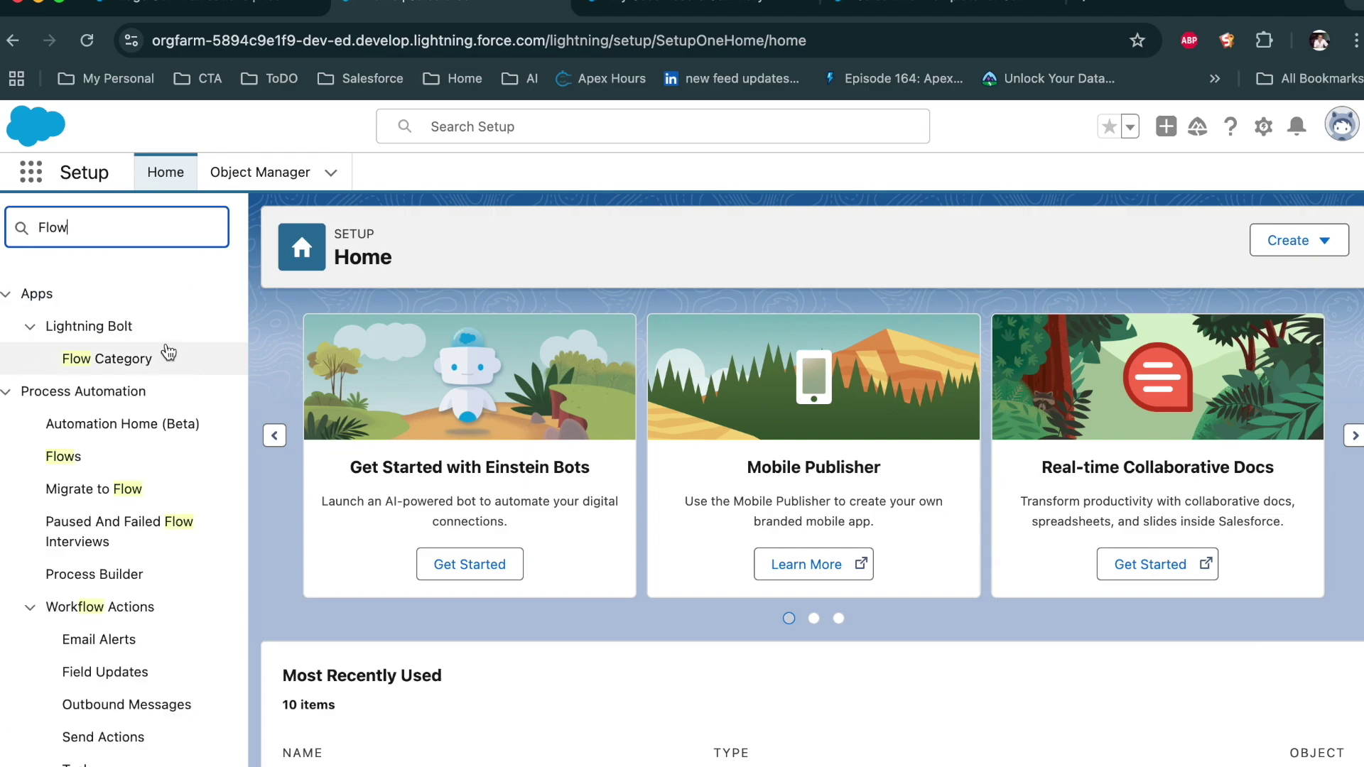
left_click(57, 469)
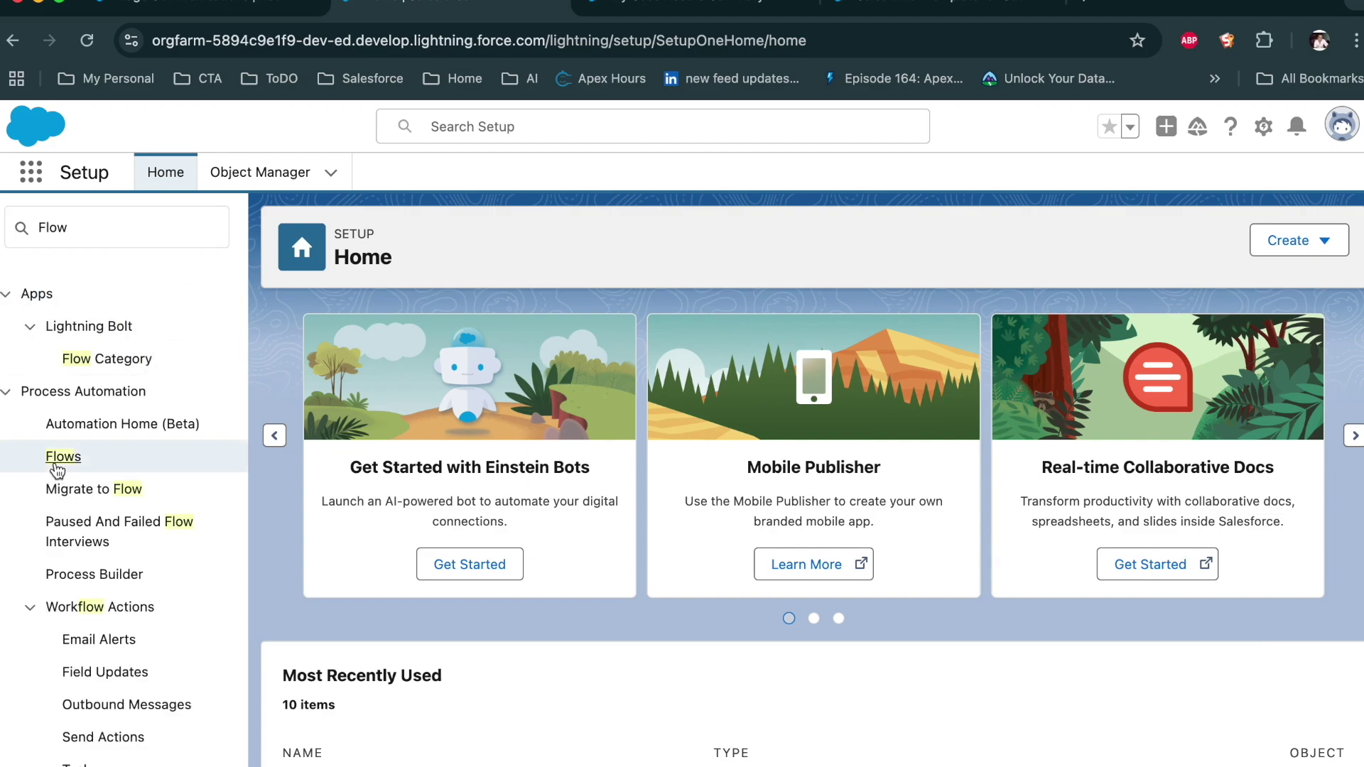
left_click(56, 465)
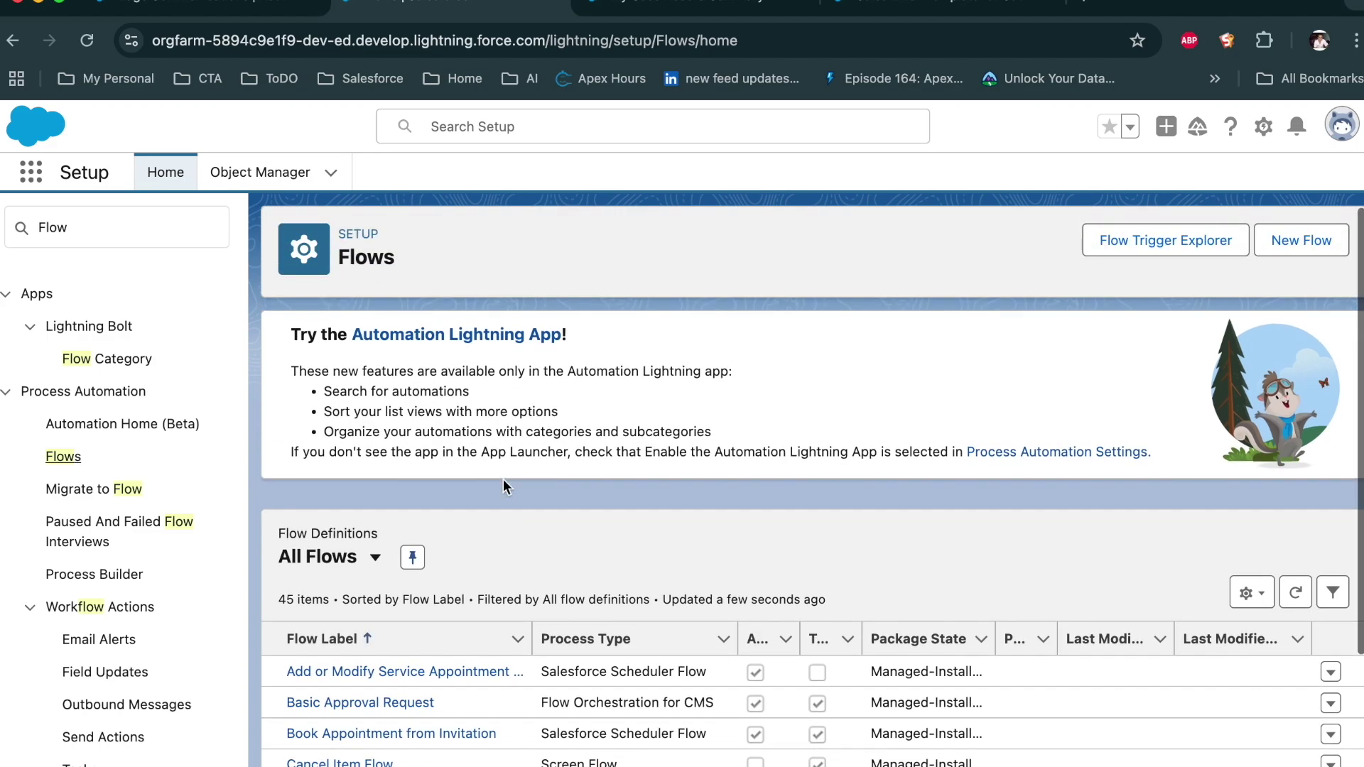
Start a new screen flow from scratch and add a Get Records element after its start.
left_click(1278, 241)
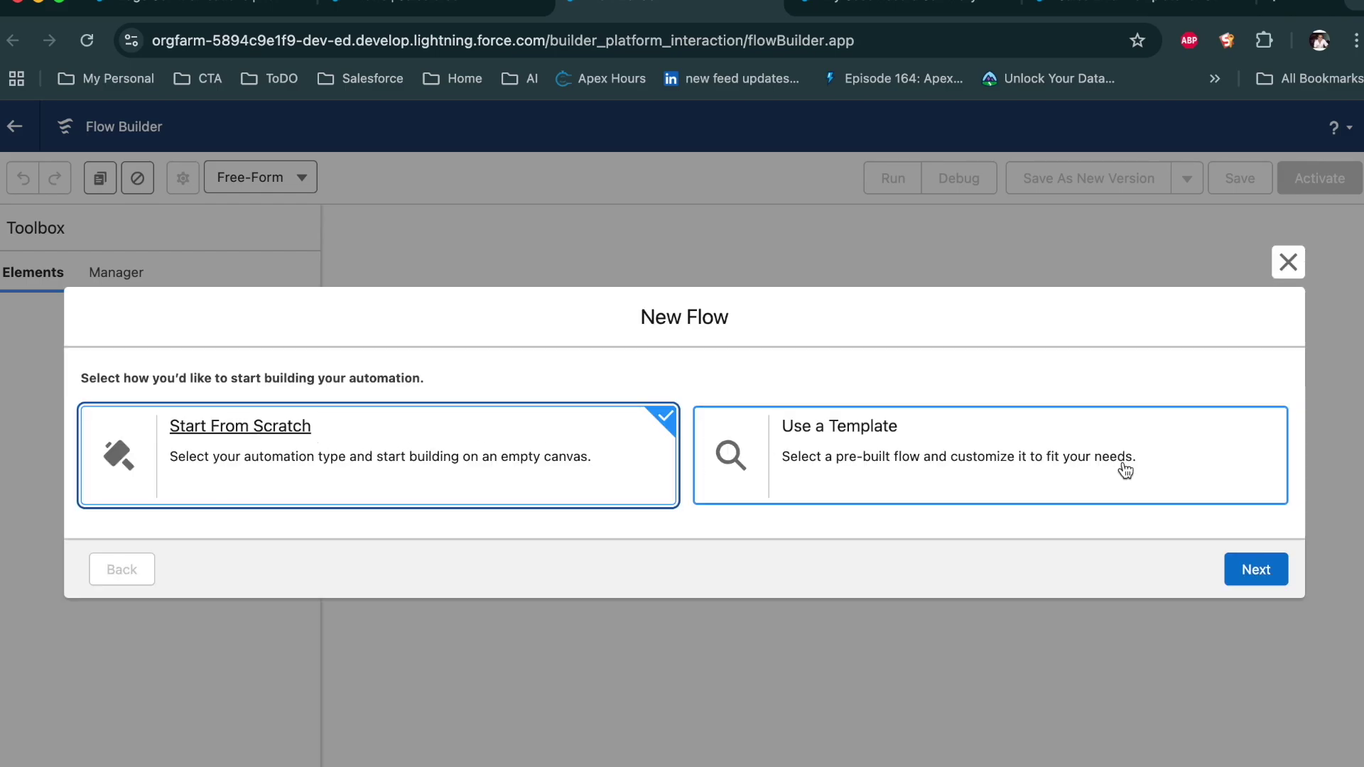
left_click(1252, 570)
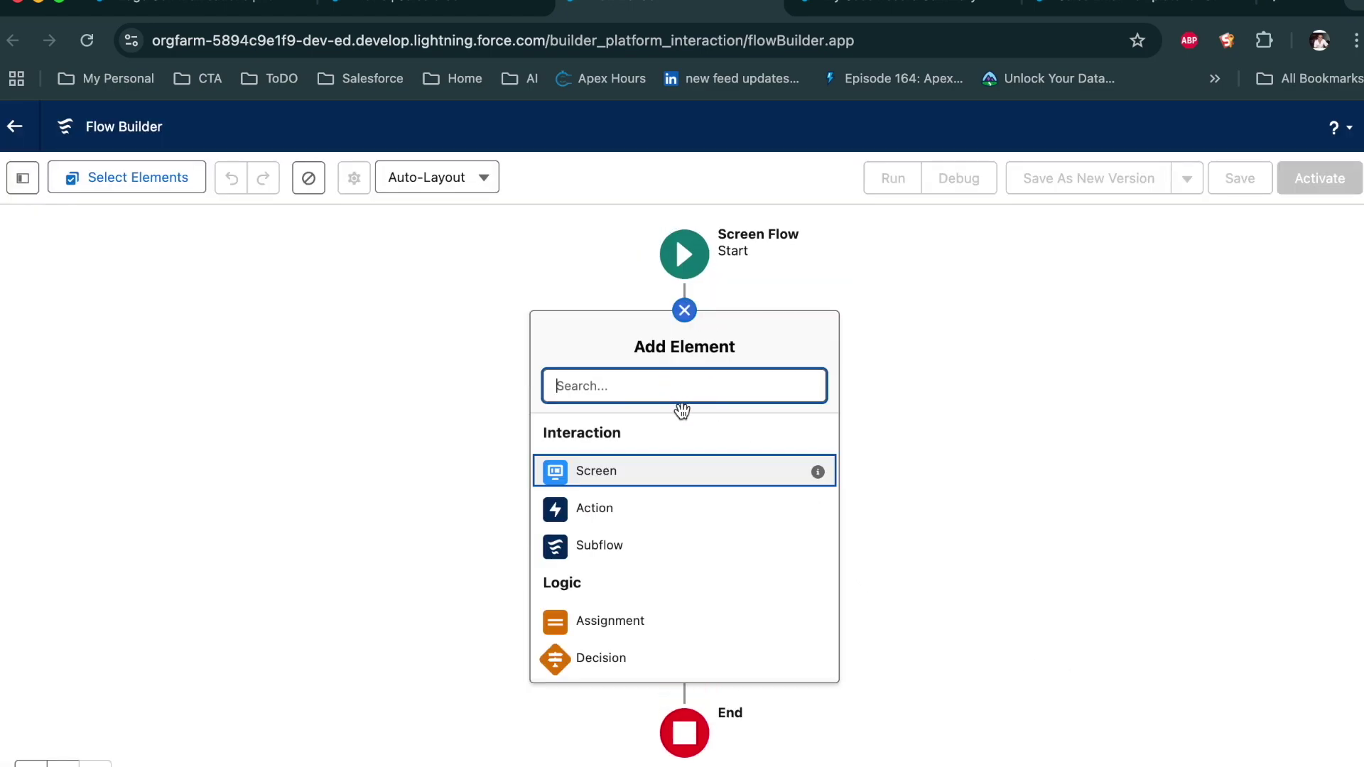
type("Get")
left_click(657, 444)
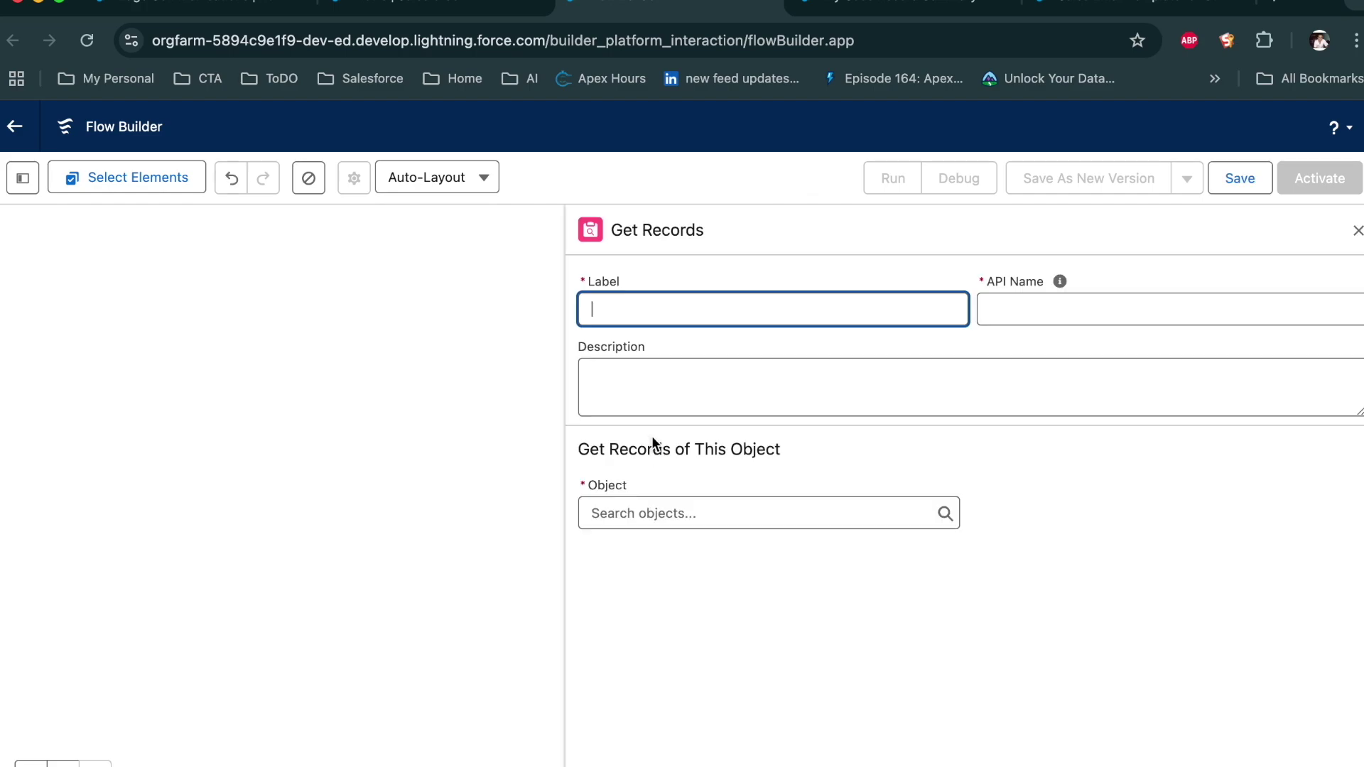
Label the Get Records element GetRecordId and set the object it retrieves to Case.
type("Ge")
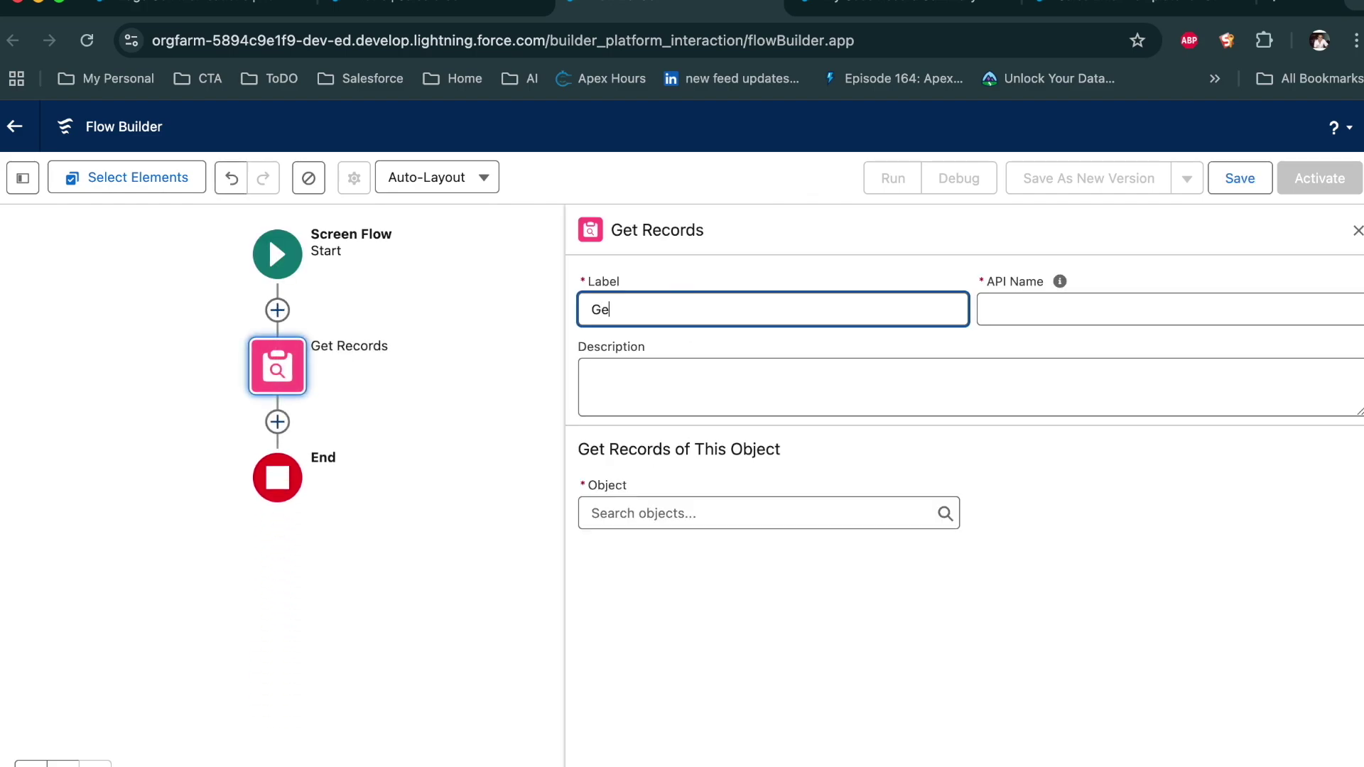
type("tRecordId")
key("Tab")
left_click(643, 387)
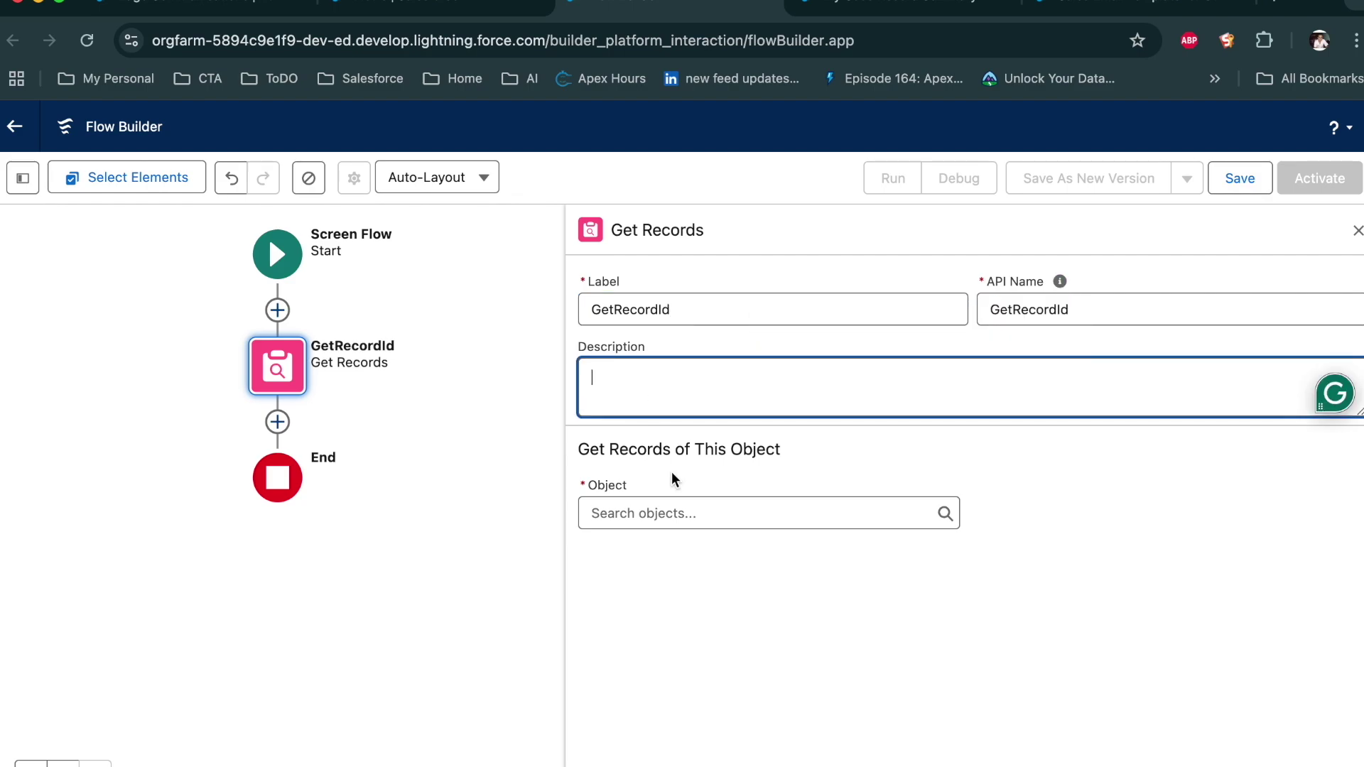
left_click(680, 510)
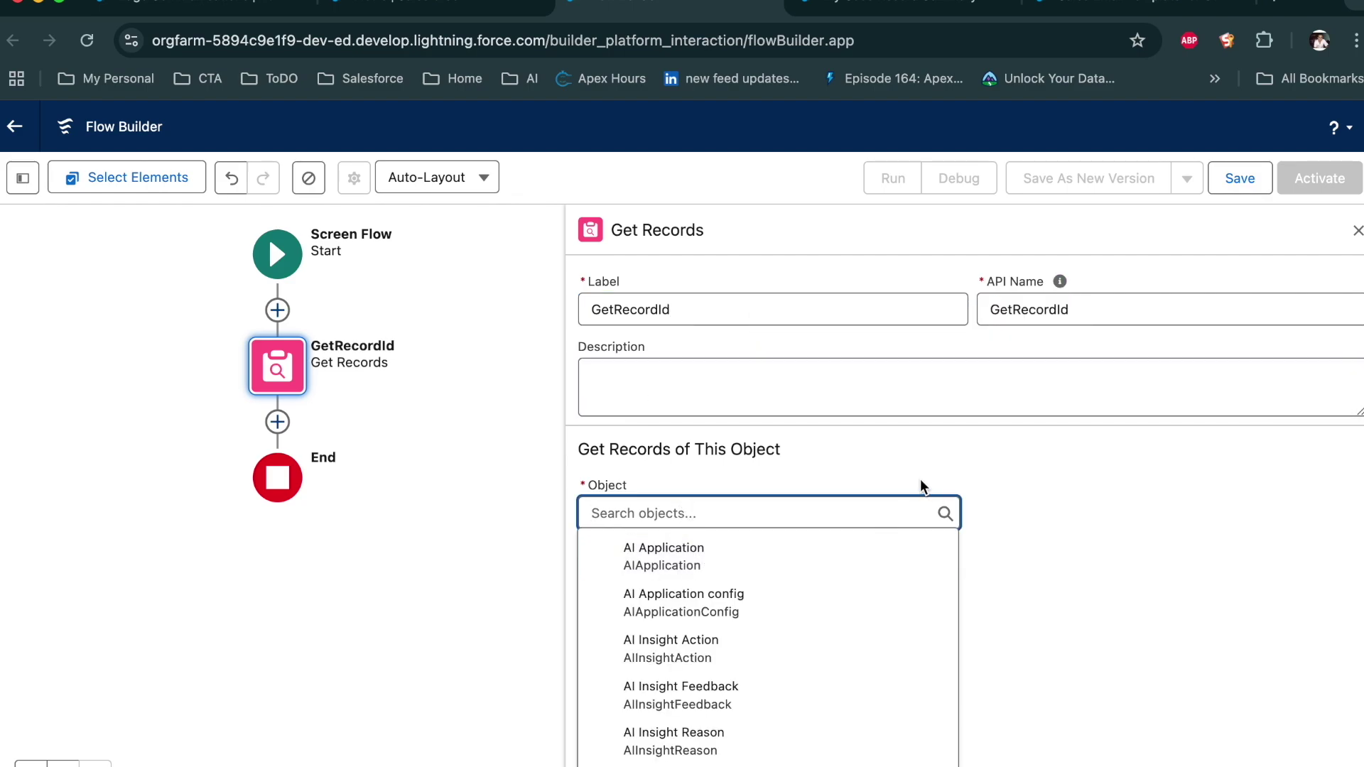
type("case")
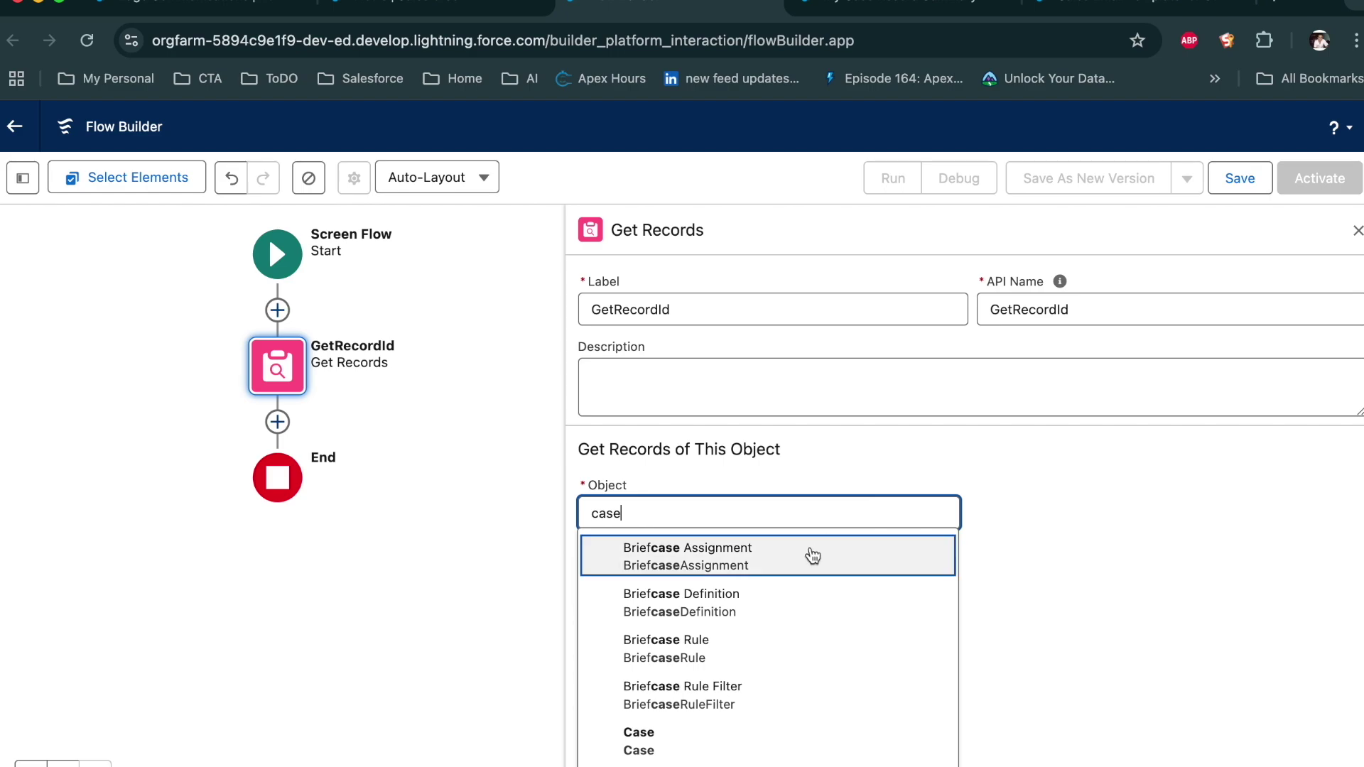
left_click(686, 742)
Set the Case record filter condition to use the Id field with the Equals operator.
scroll(1011, 639, "down", 2)
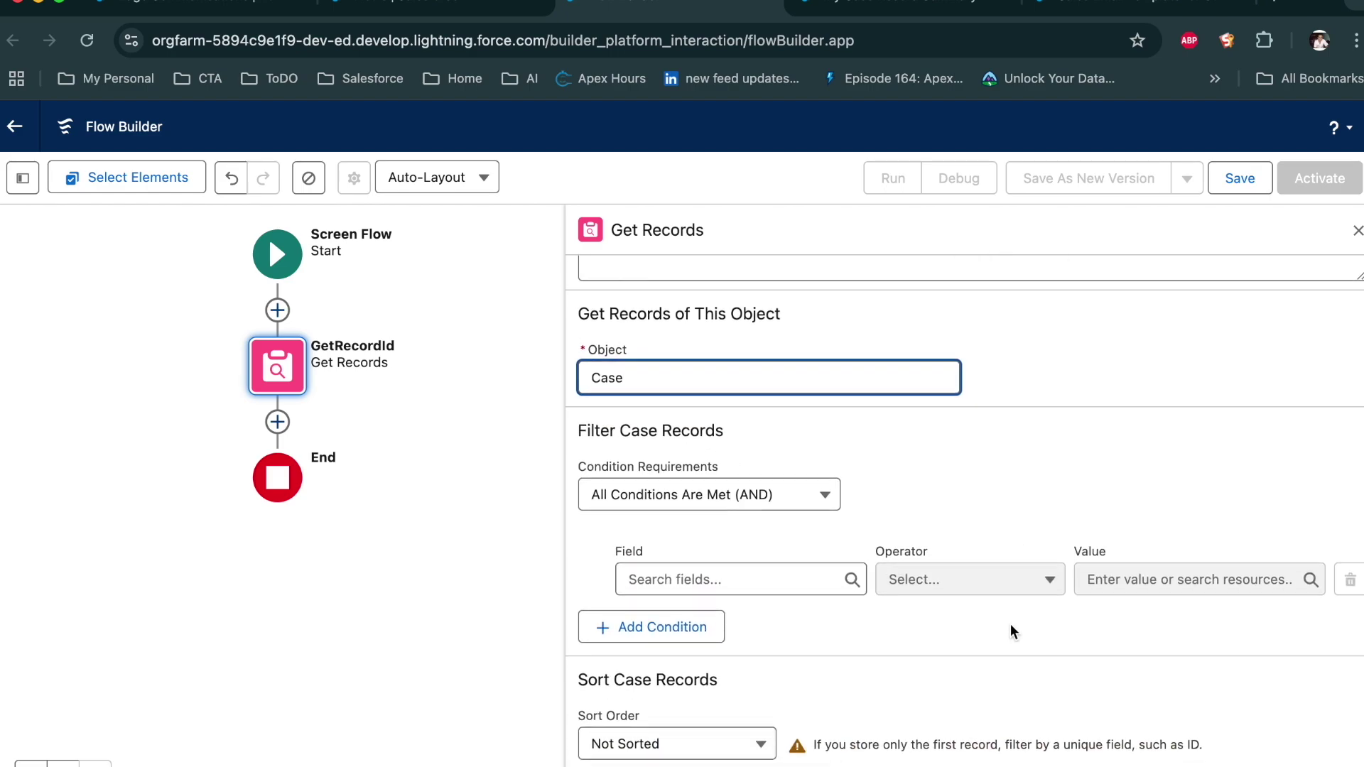
scroll(1012, 631, "down", 2)
left_click(678, 456)
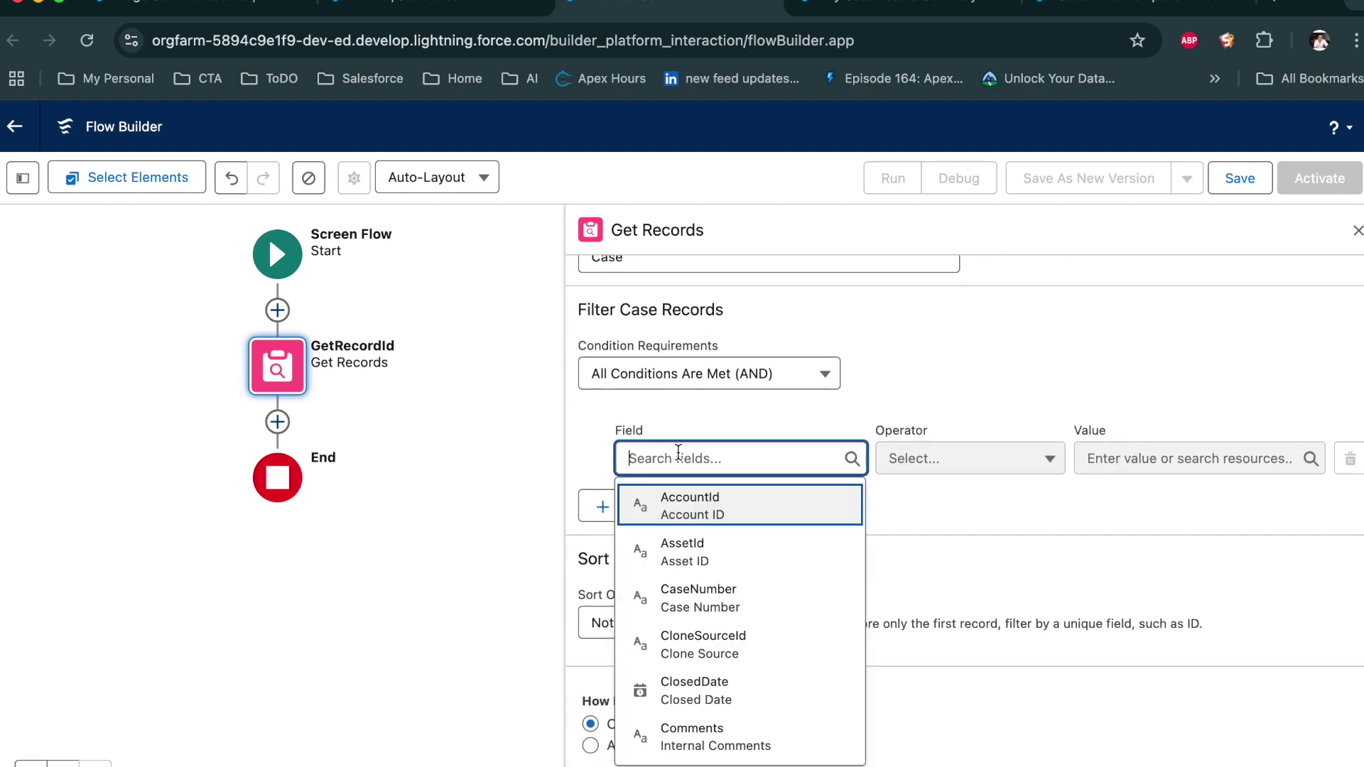
type("id")
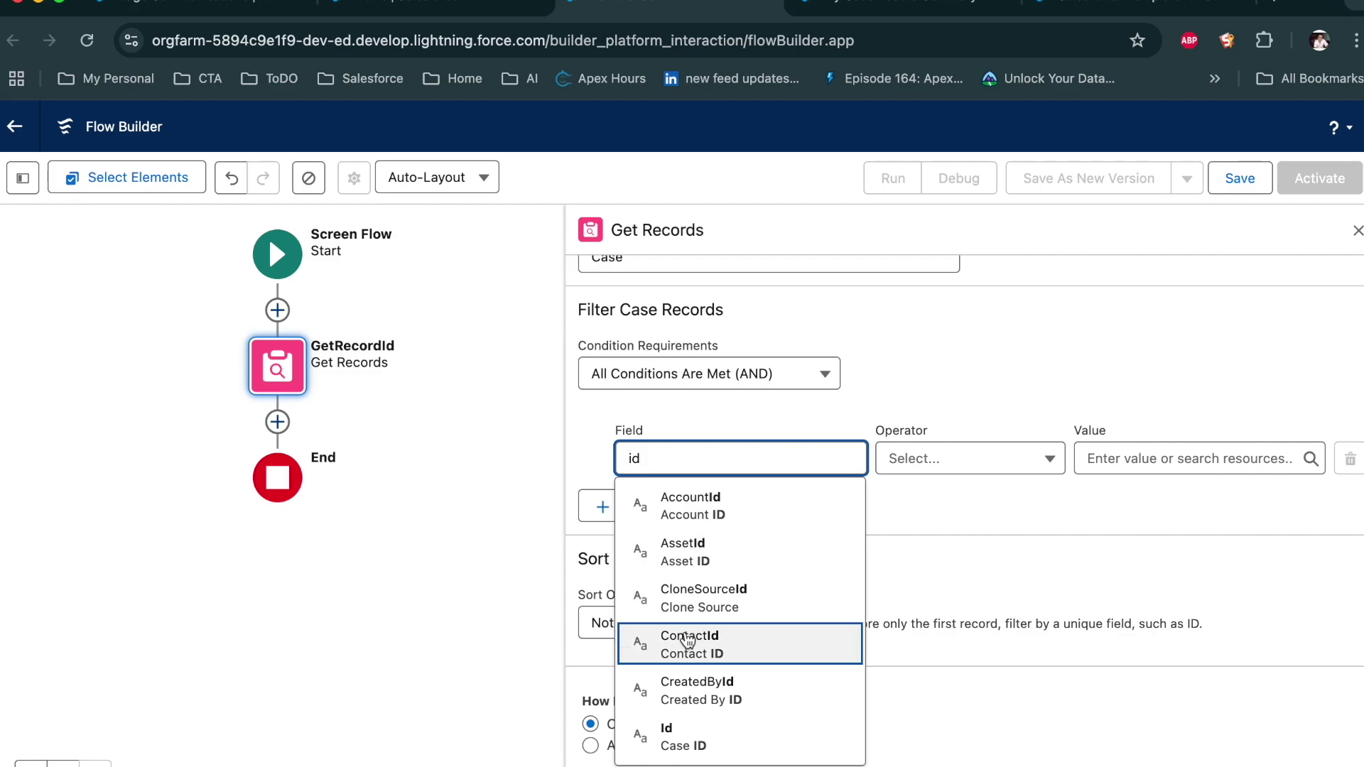
left_click(684, 733)
Create a new variable resource with the API name recordId as the value of the Id filter condition.
left_click(1128, 458)
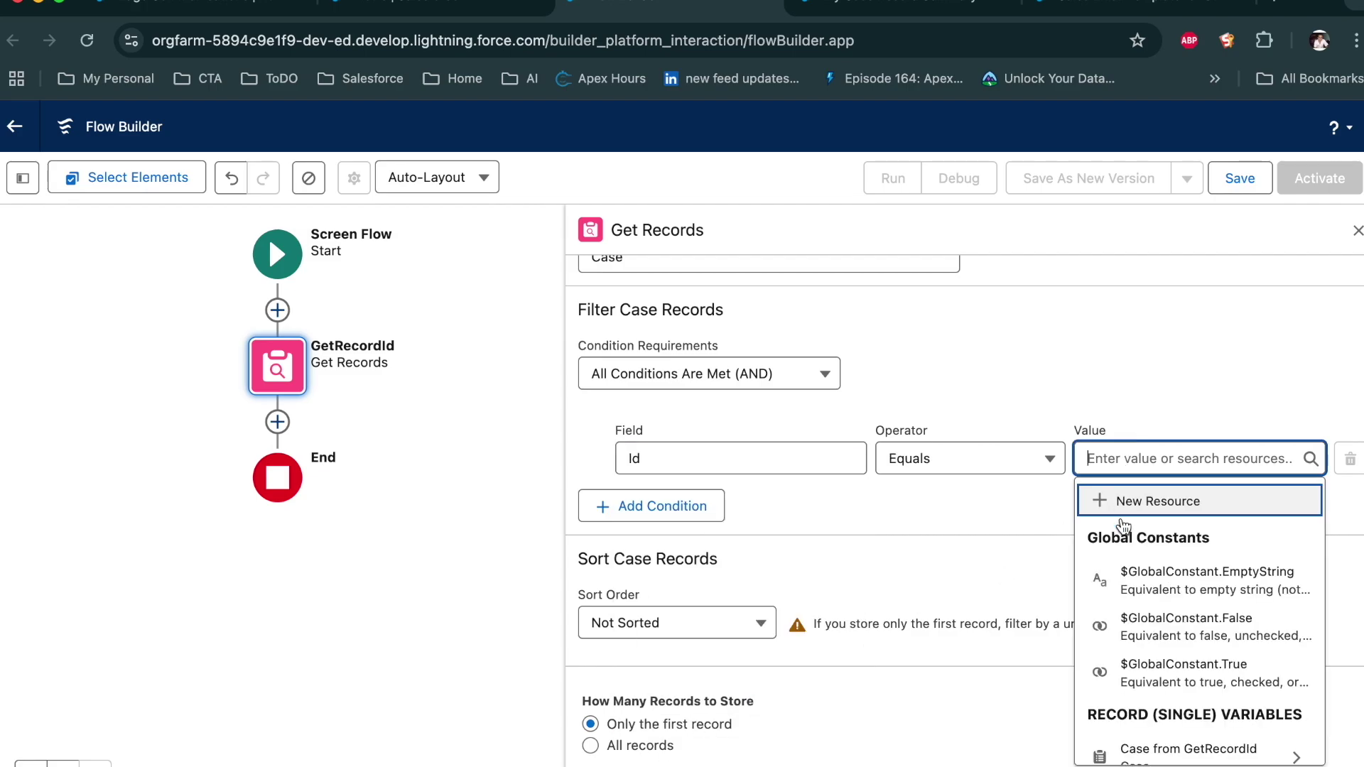
left_click(1134, 501)
left_click(524, 366)
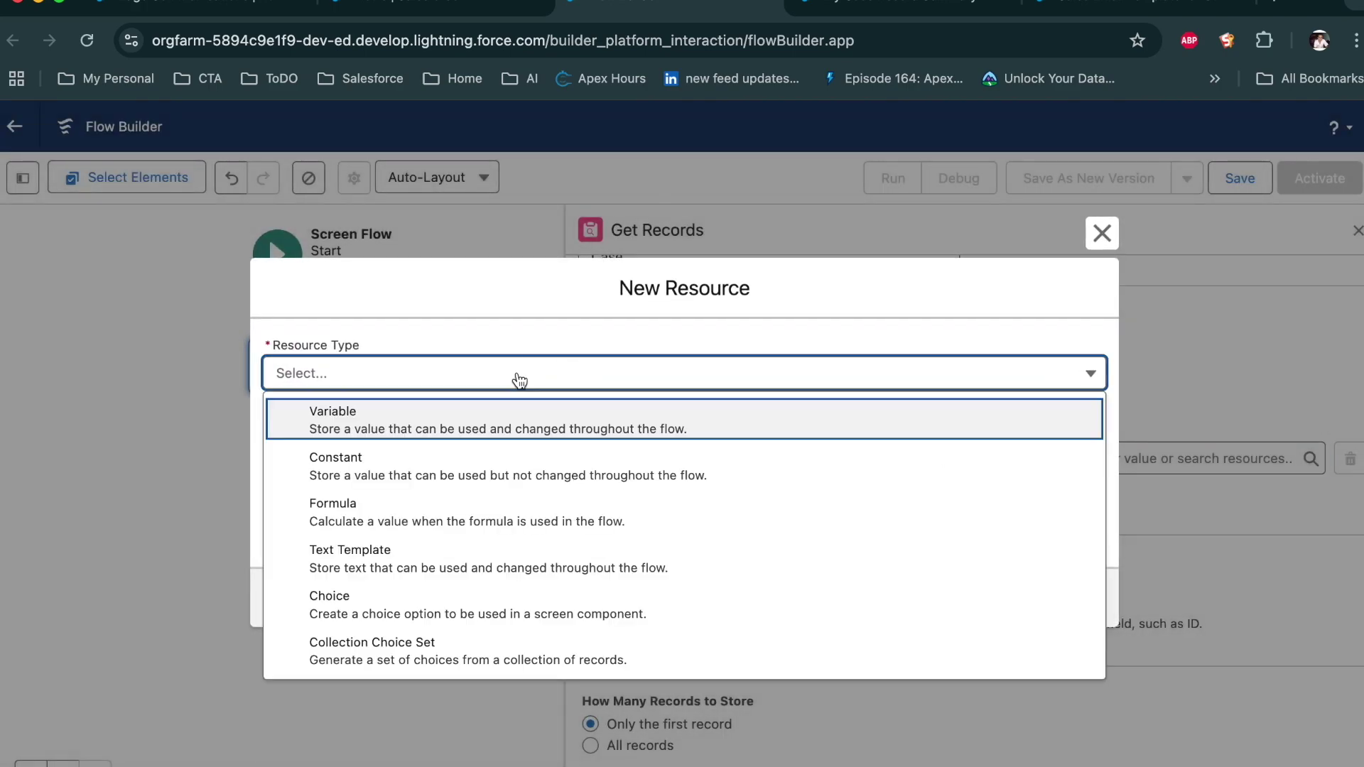
left_click(425, 411)
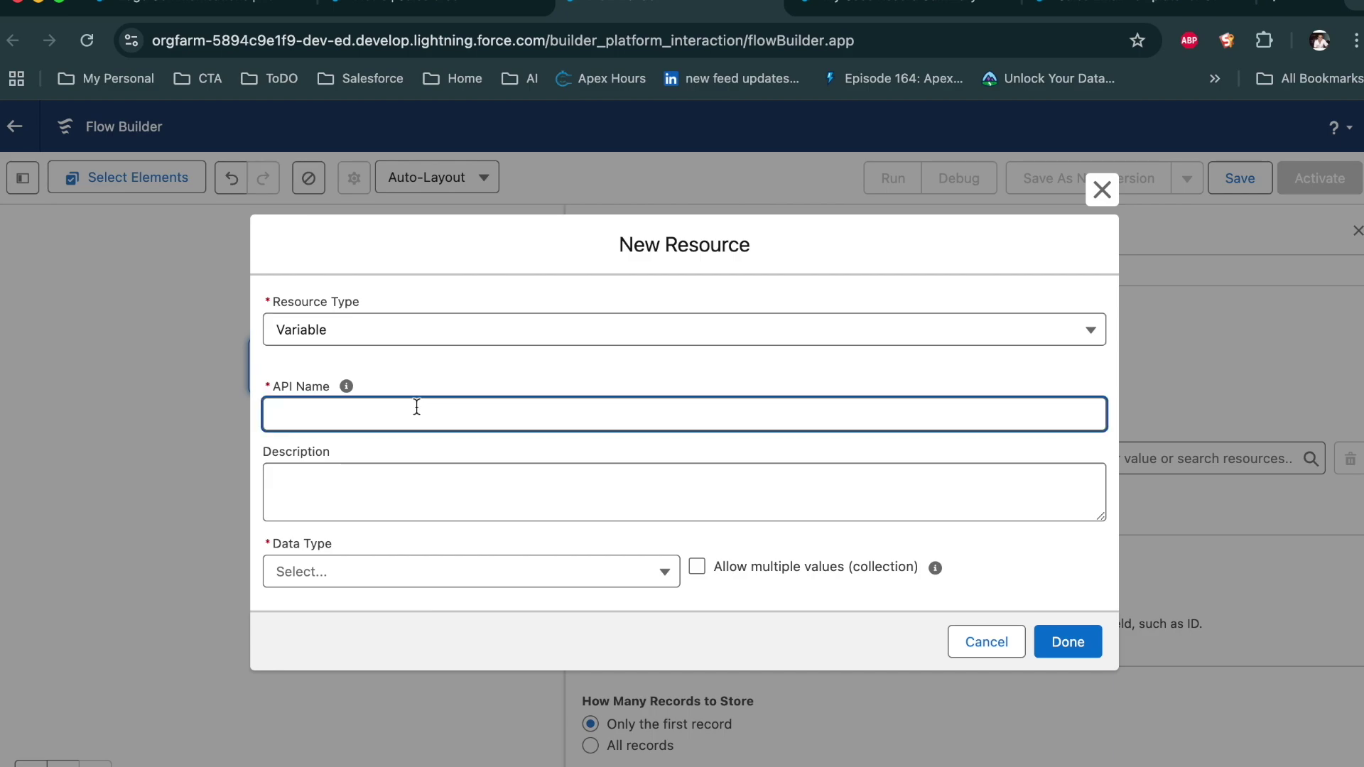
type("recordId")
Set the recordId variable's data type to Text, make it available for input, and finish creating it.
left_click(609, 569)
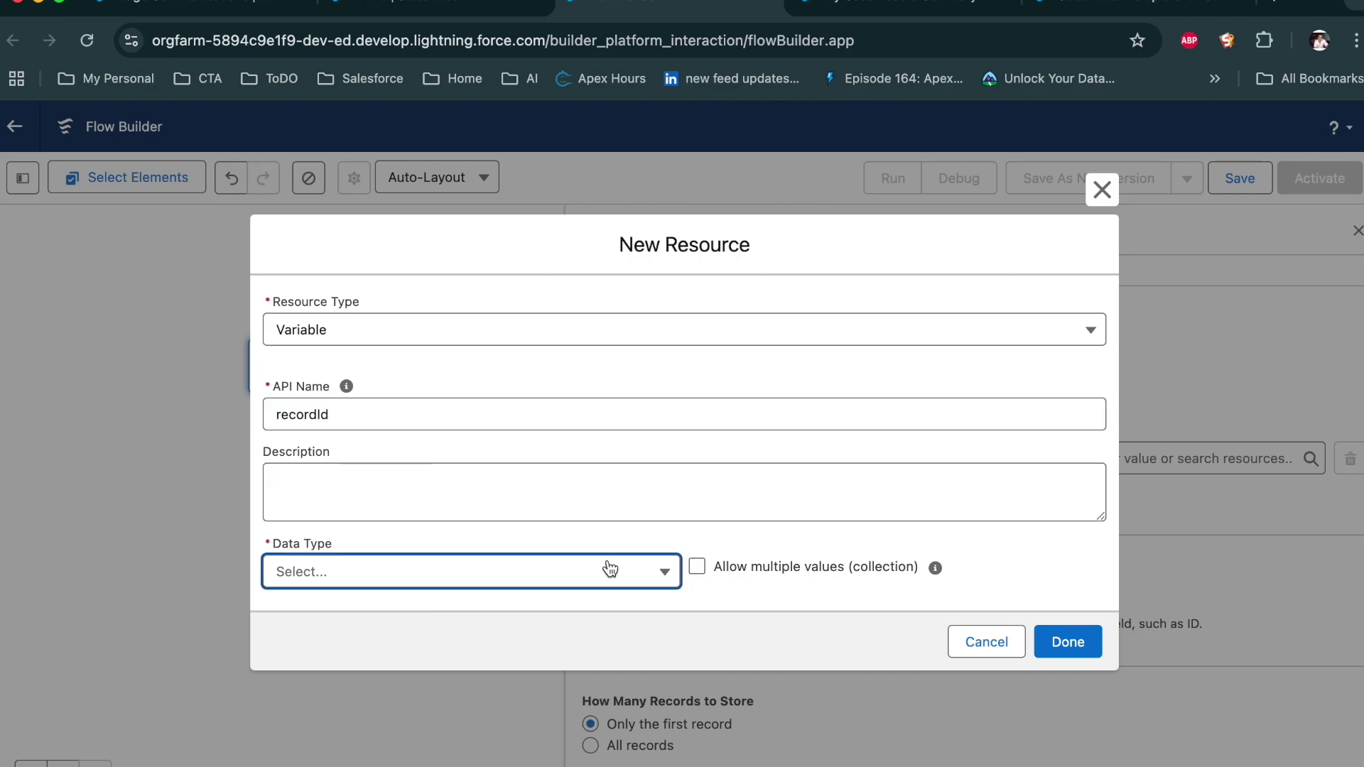
left_click(609, 569)
left_click(314, 270)
left_click(363, 577)
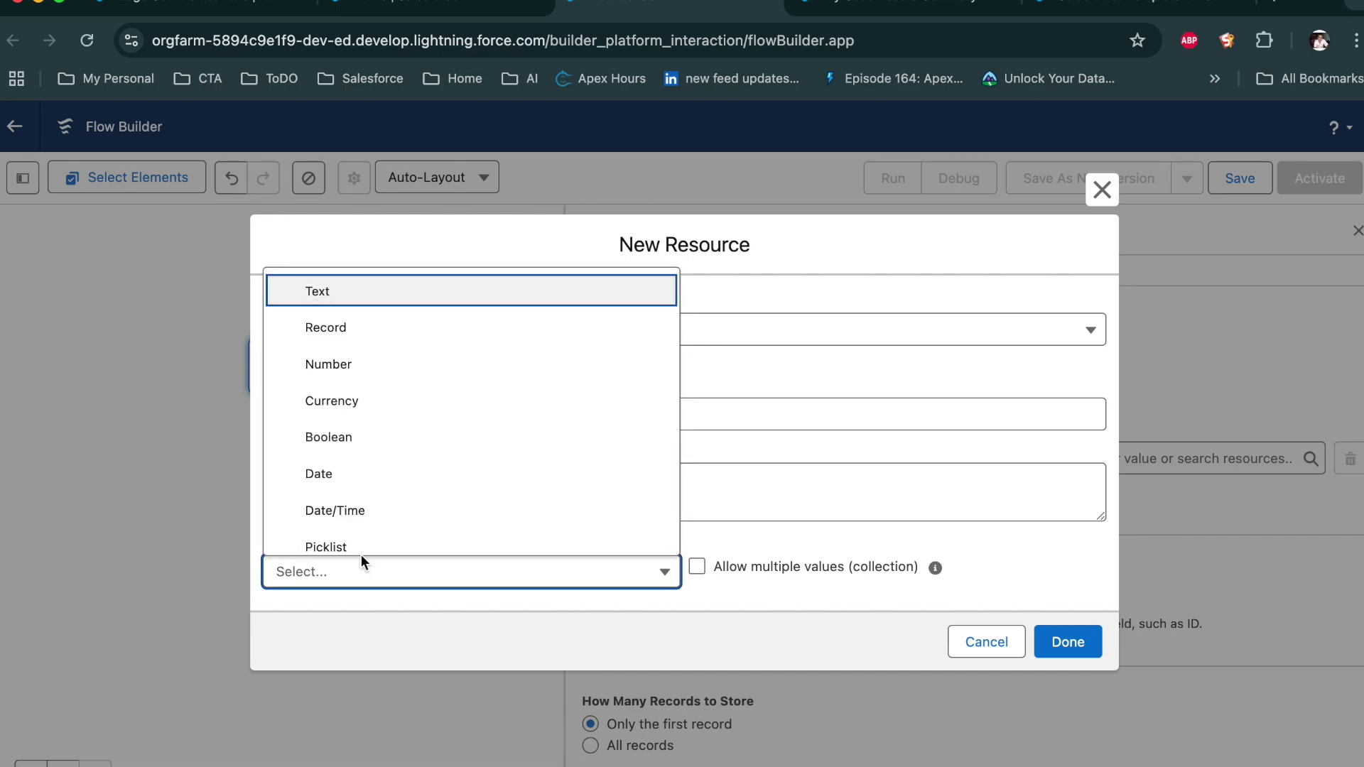
left_click(316, 292)
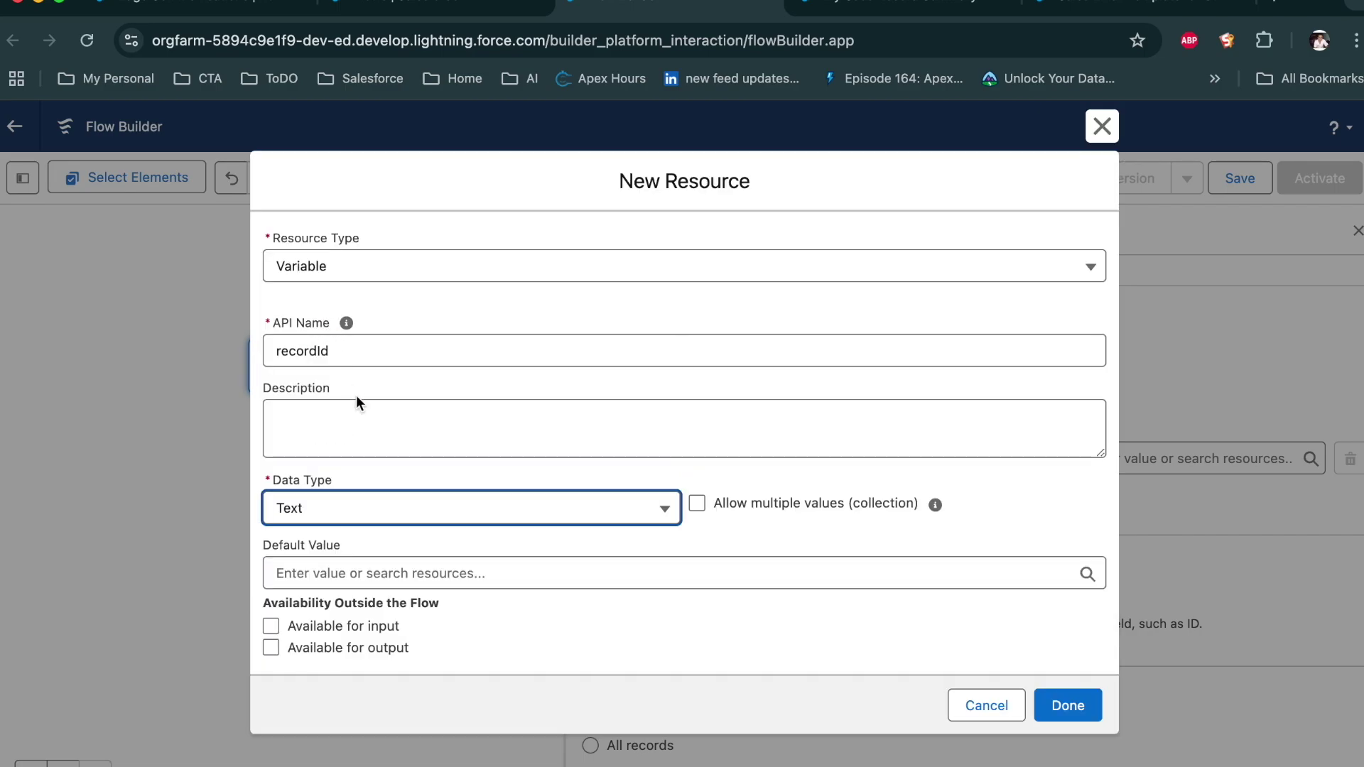
left_click(334, 627)
left_click(1063, 708)
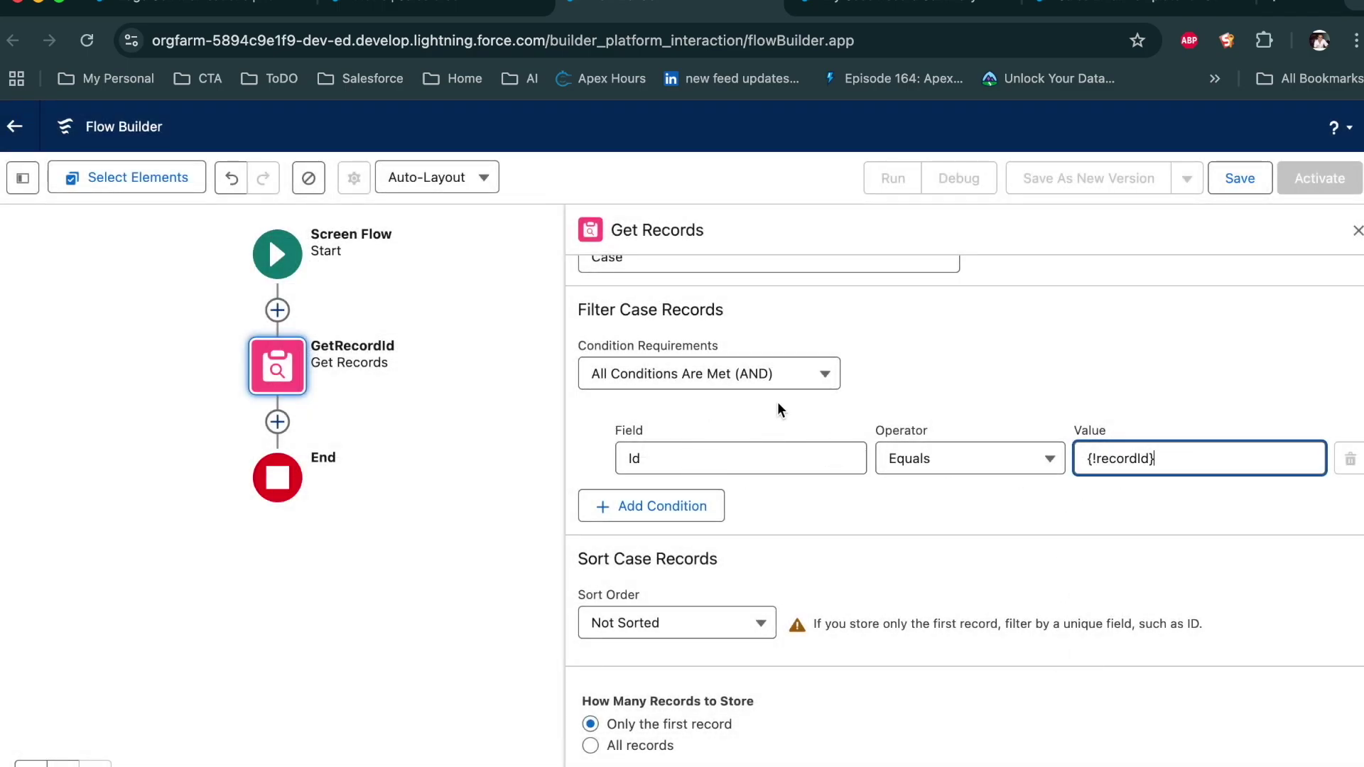
Add an Action element after GetRecordId that uses the My Case Record Summary action.
left_click(277, 422)
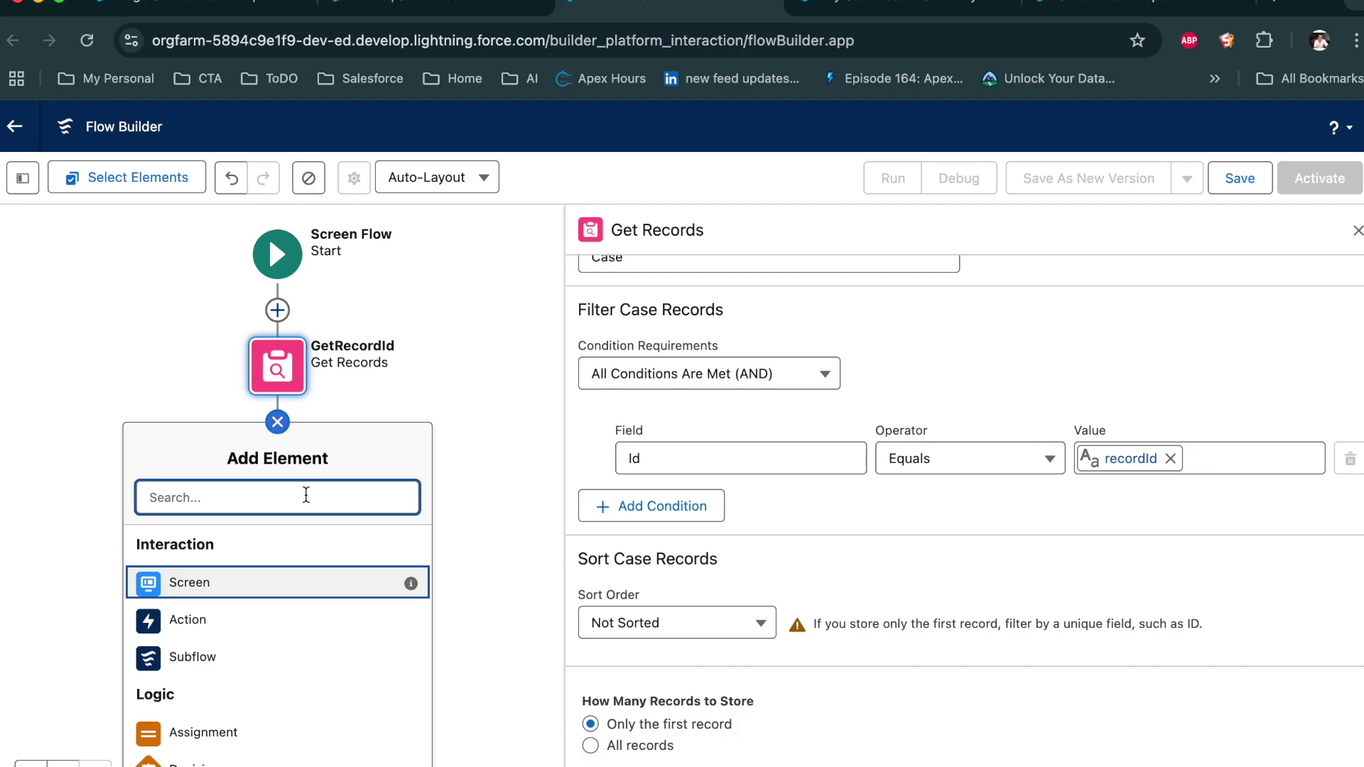
left_click(231, 620)
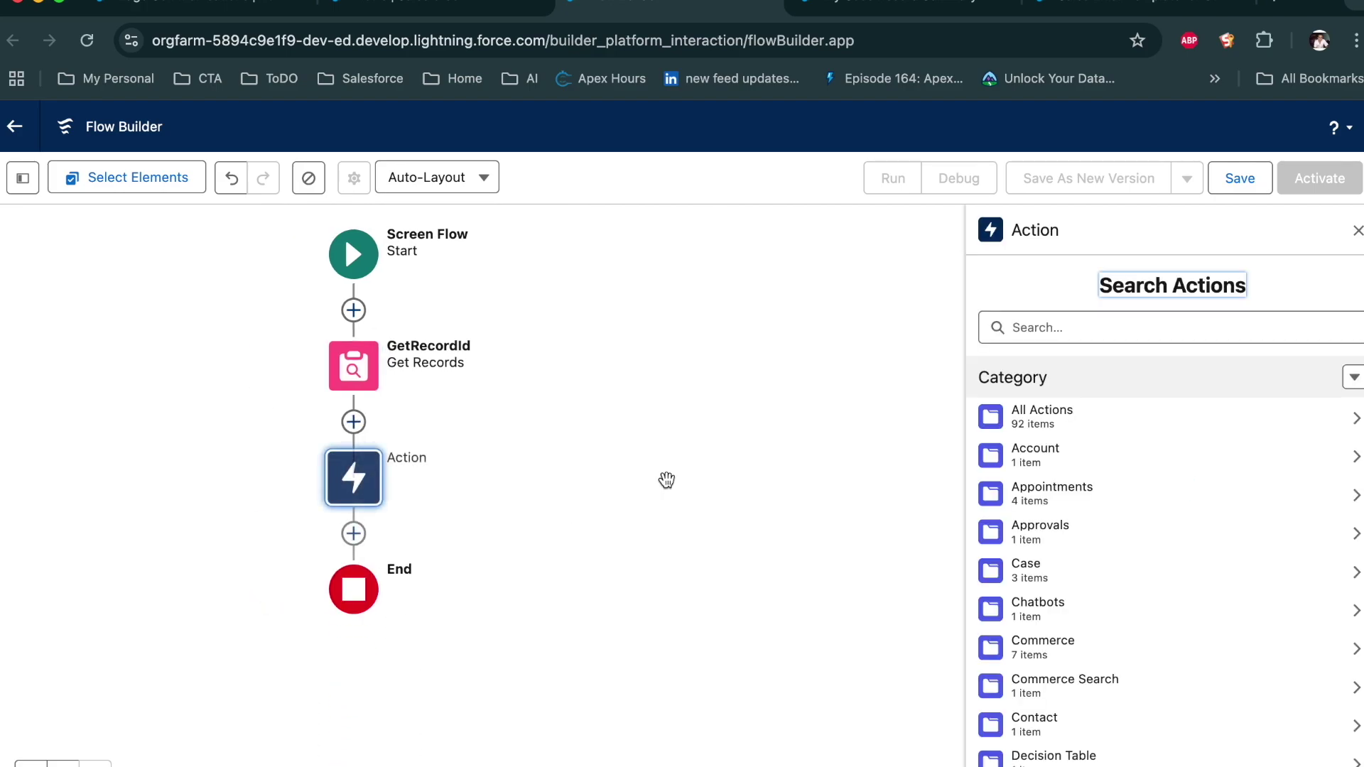
left_click(1098, 336)
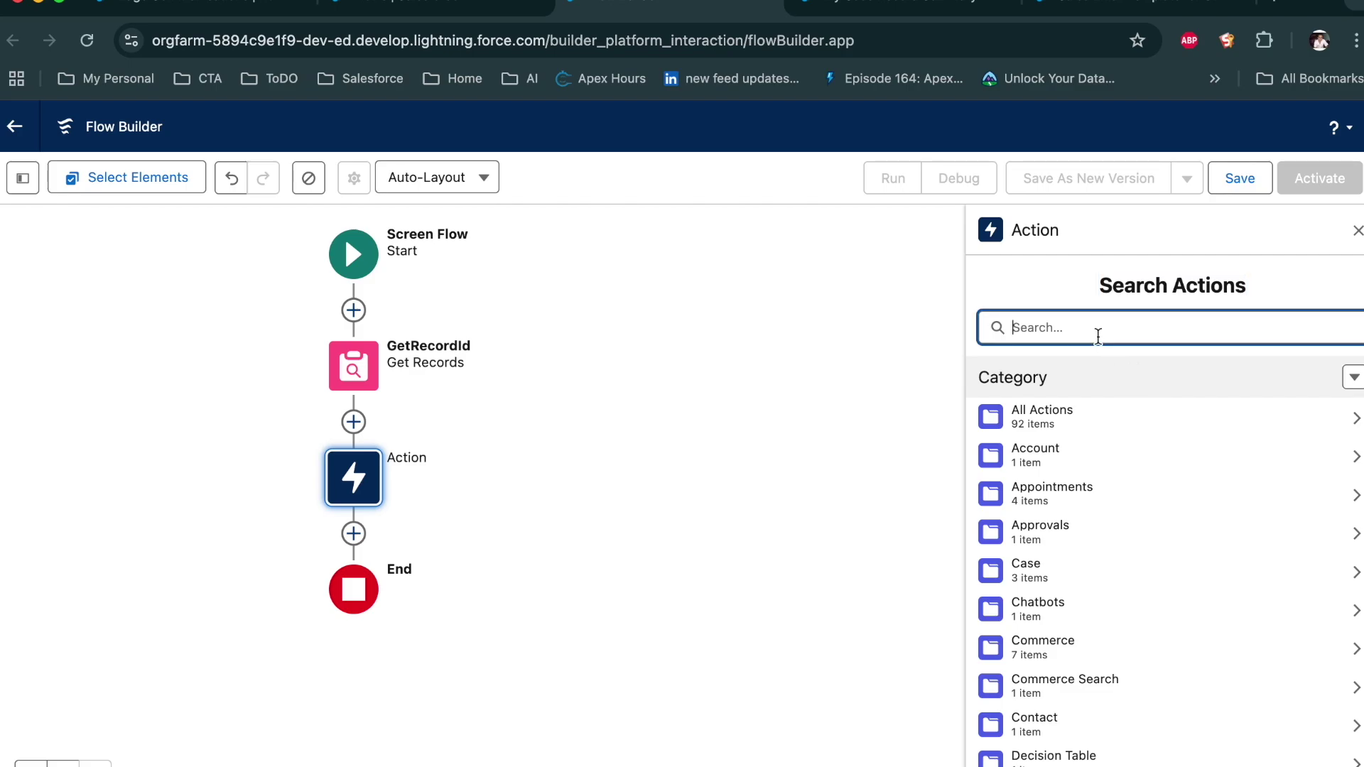
type("My")
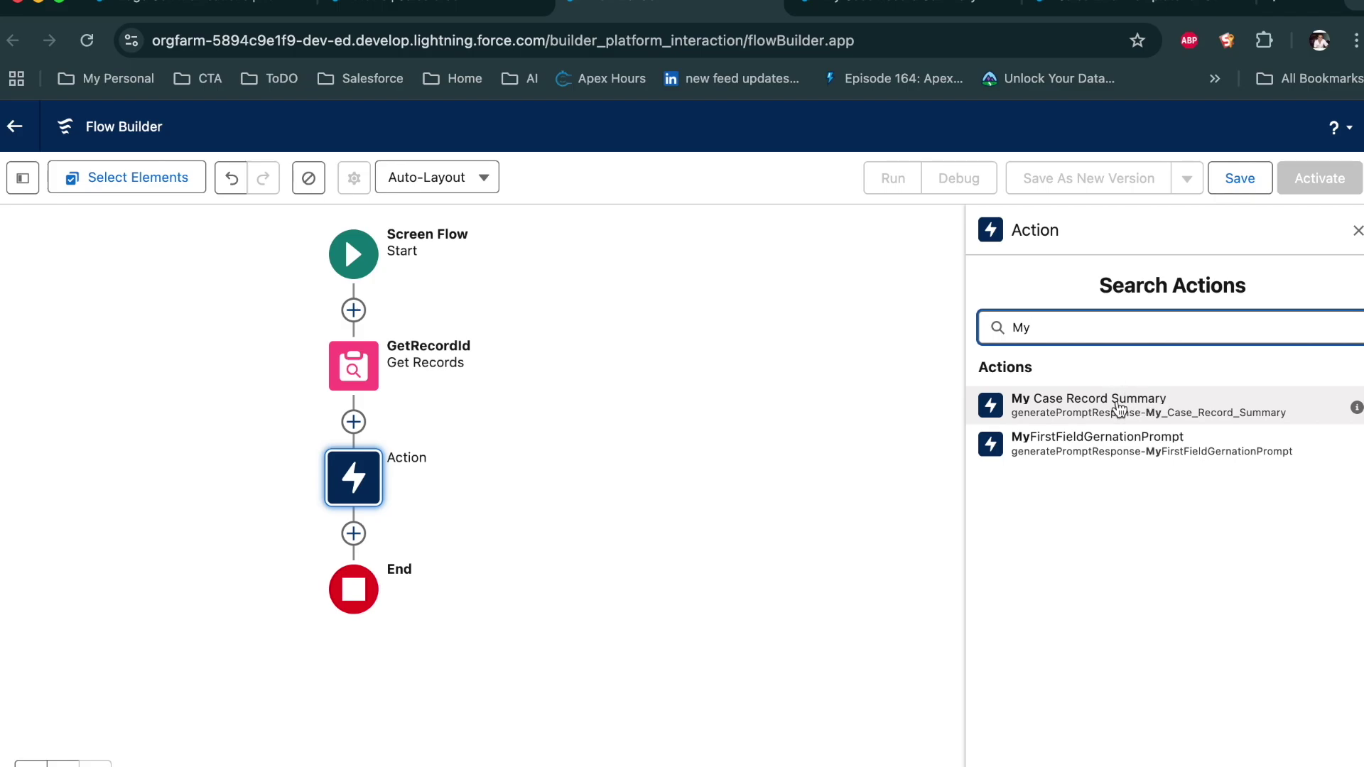
left_click(1048, 406)
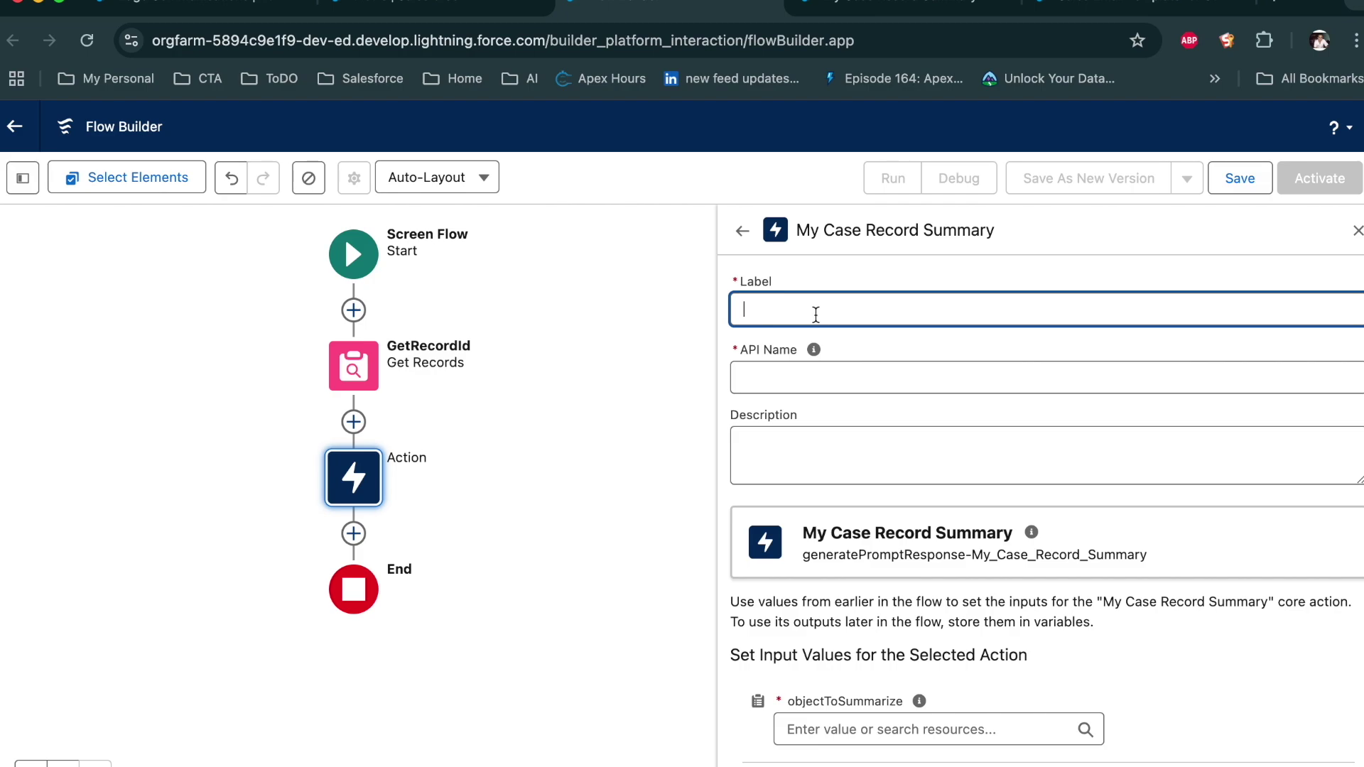
Label the action CreateRecordSummary and copy its API name into the description.
type("CreateRecordSummary")
left_click(931, 457)
left_click(904, 370)
key("ctrl+a")
key("ctrl+c")
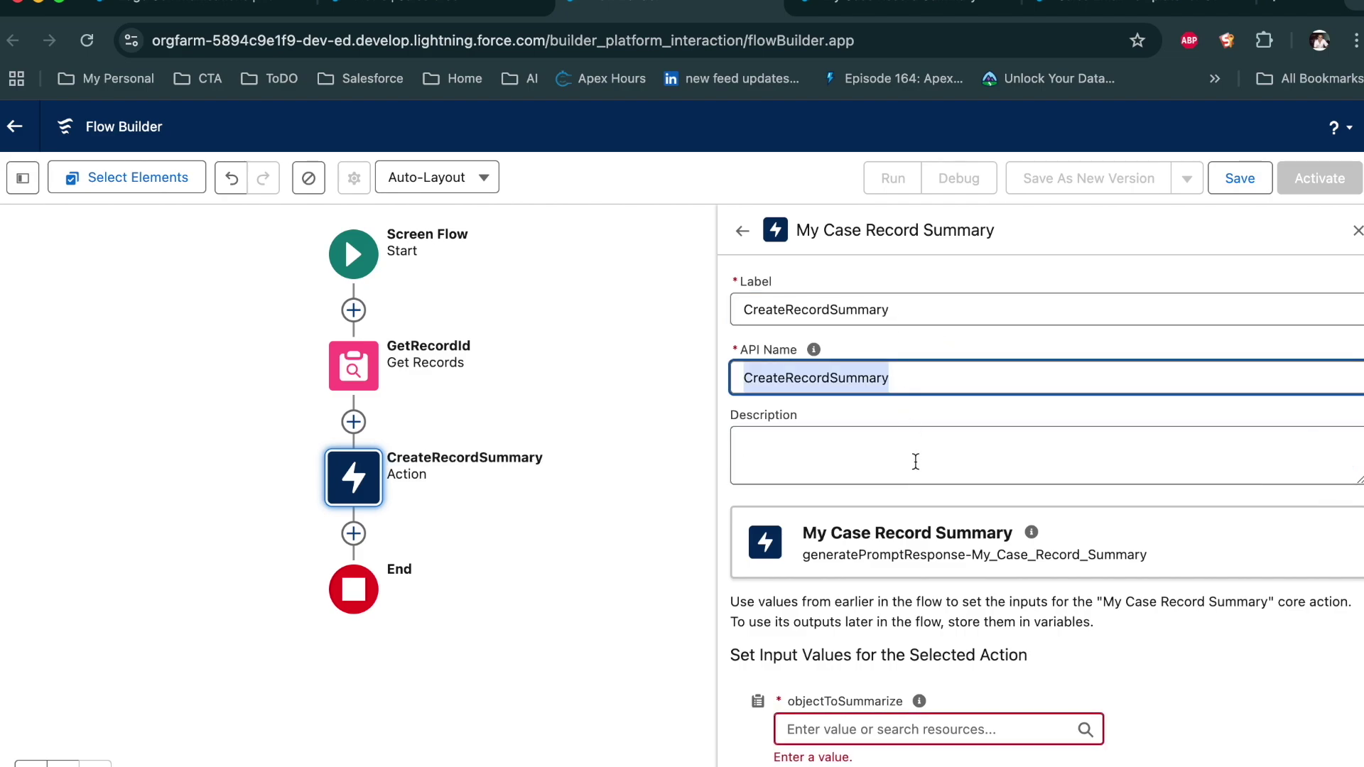
left_click(923, 462)
key("ctrl+v")
Set the action's objectToSummarize input to Case from GetRecordId.
scroll(999, 541, "down", 3)
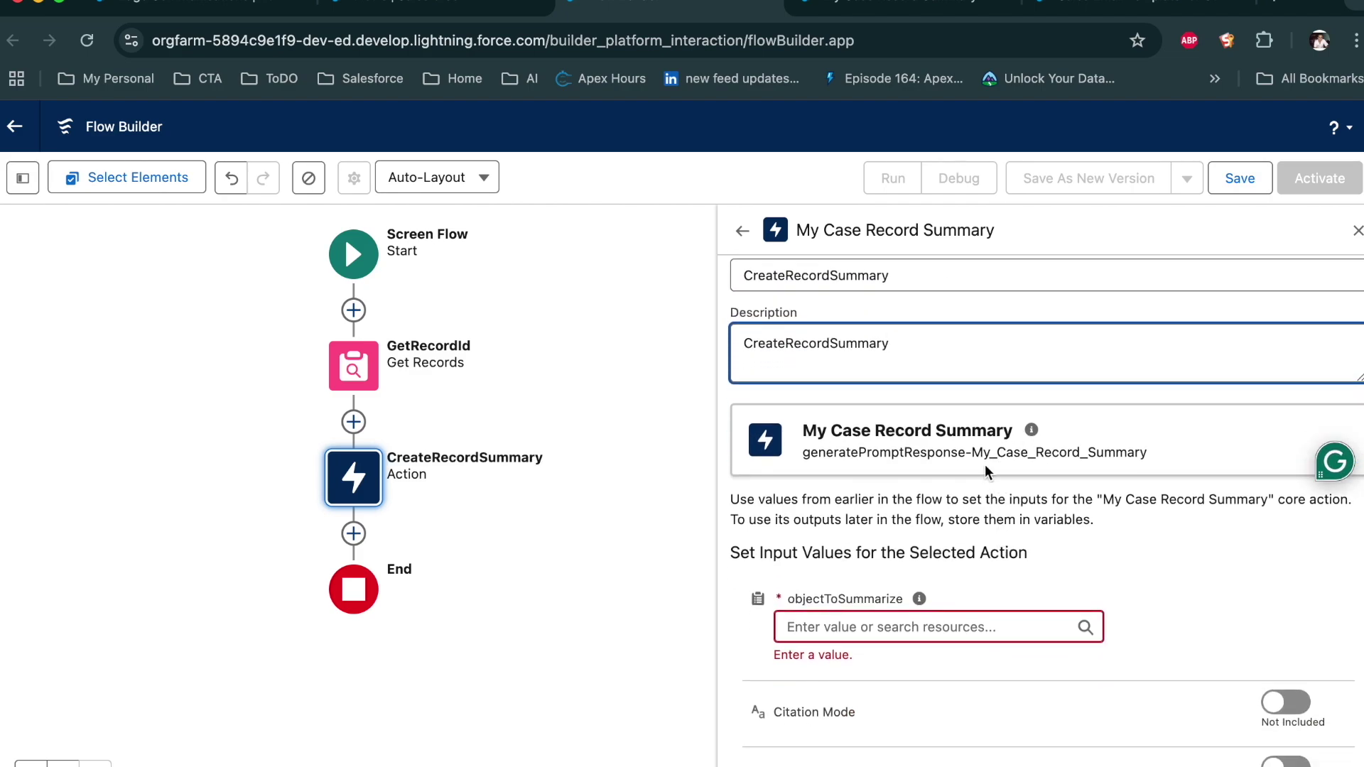
left_click(916, 616)
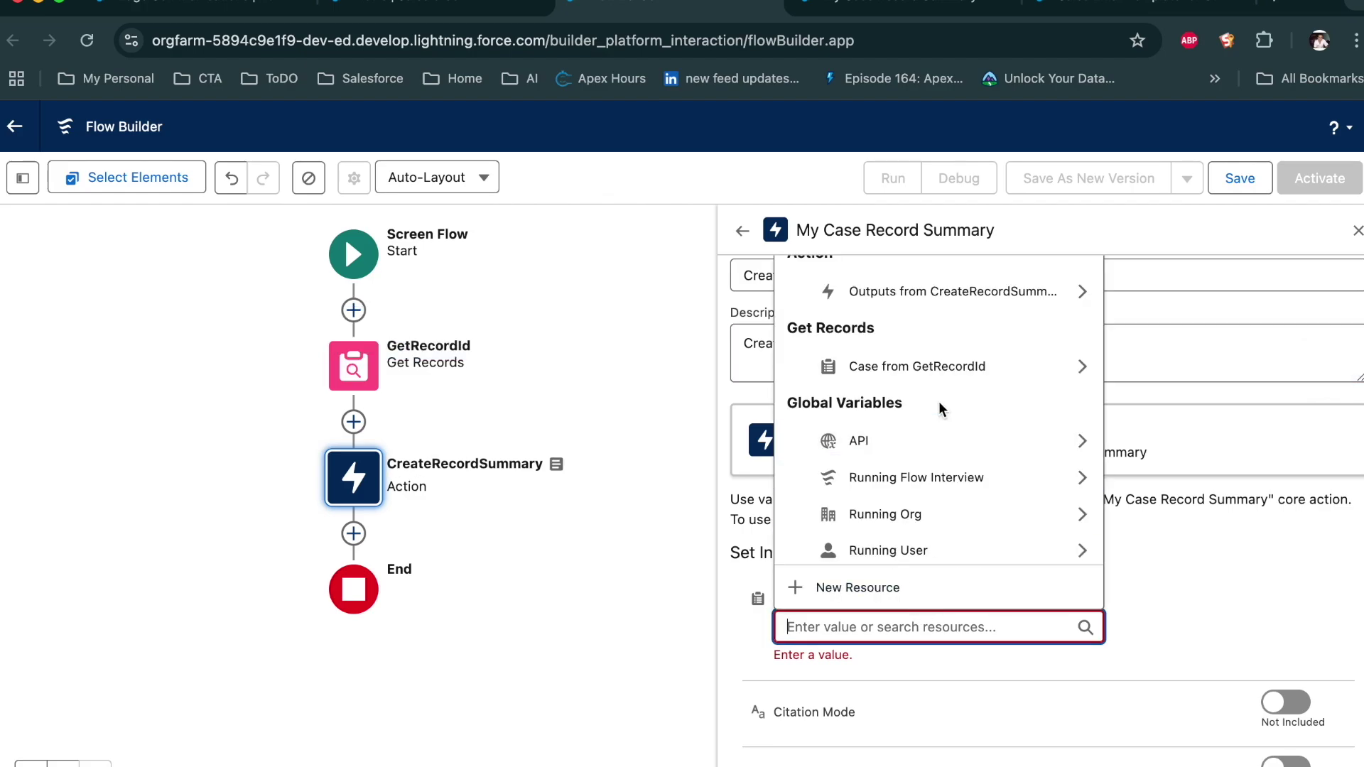
left_click(1237, 606)
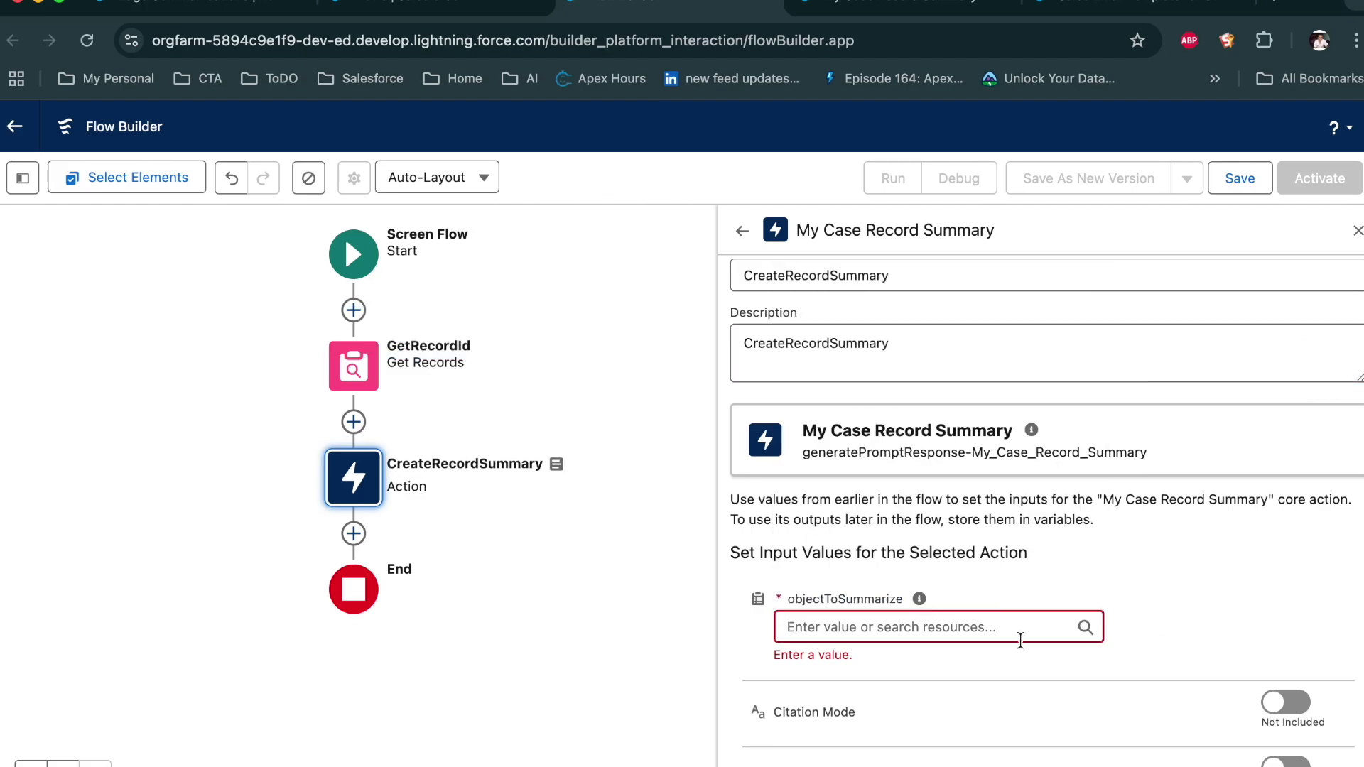
left_click(912, 635)
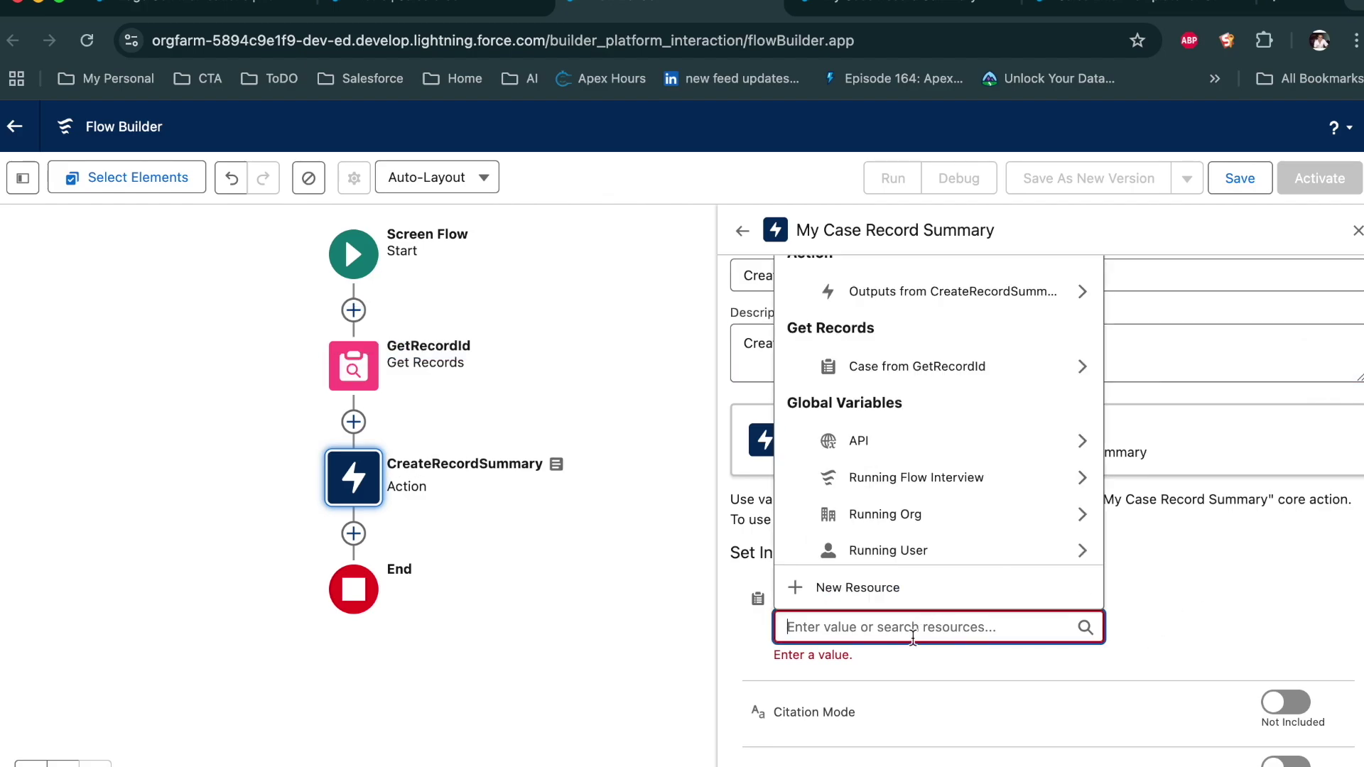
left_click(921, 377)
left_click(1183, 616)
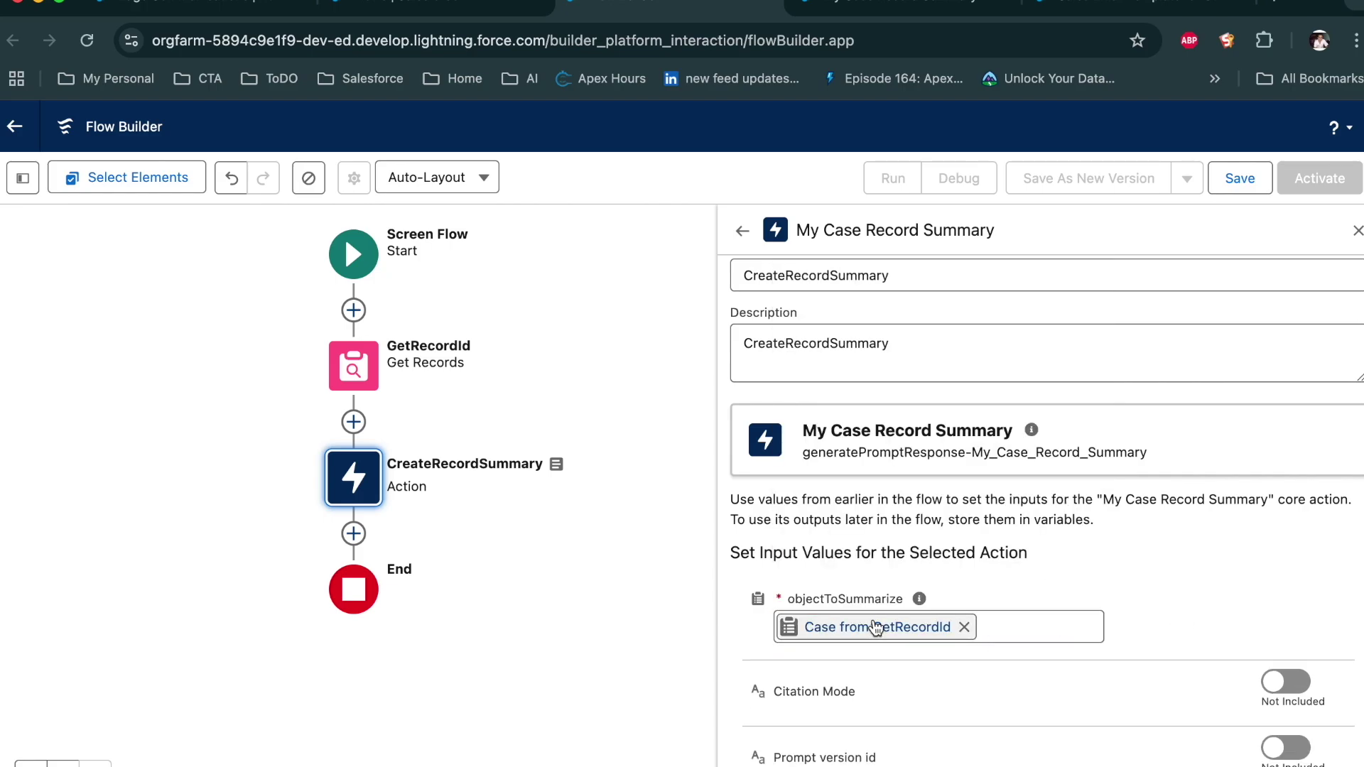
scroll(867, 632, "down", 2)
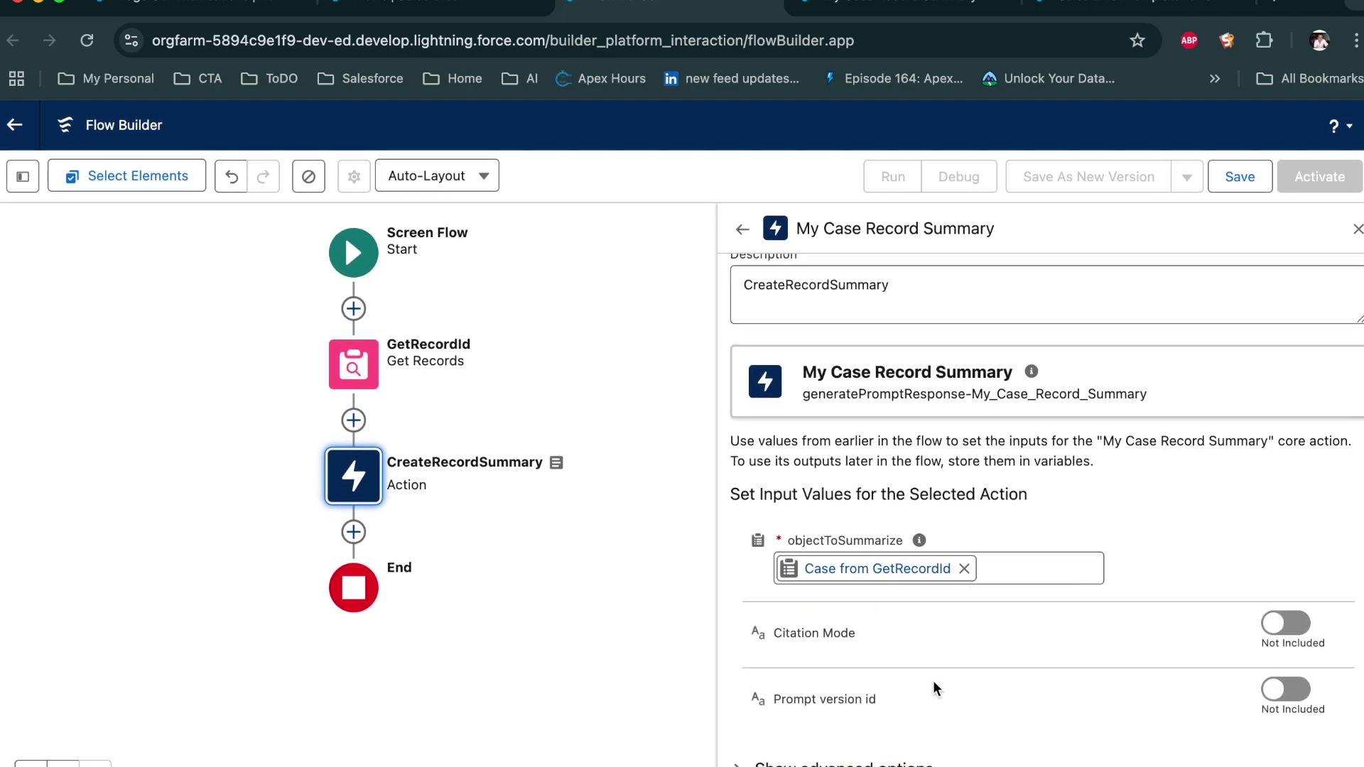
scroll(934, 682, "up", 5)
scroll(930, 677, "down", 5)
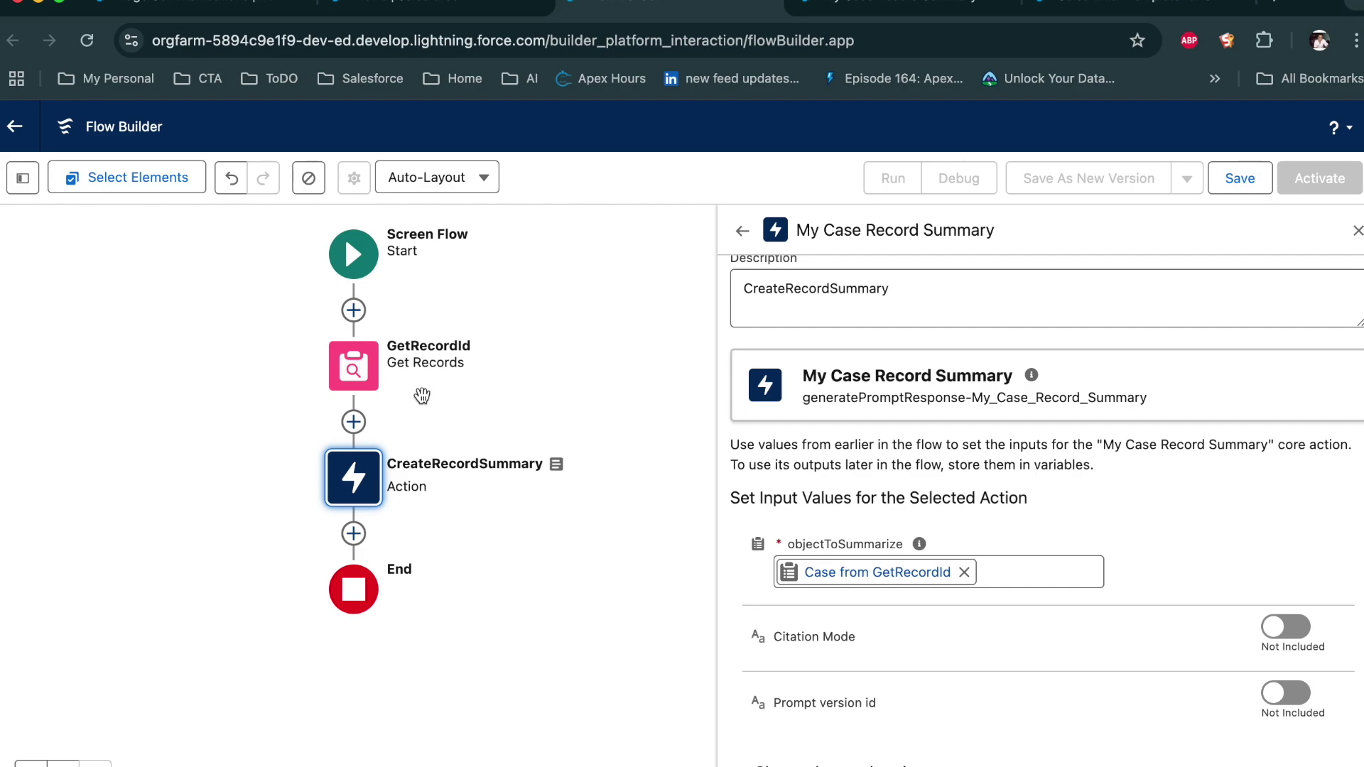
Add a Screen element after CreateRecordSummary and place a Display Text component on it.
left_click(354, 534)
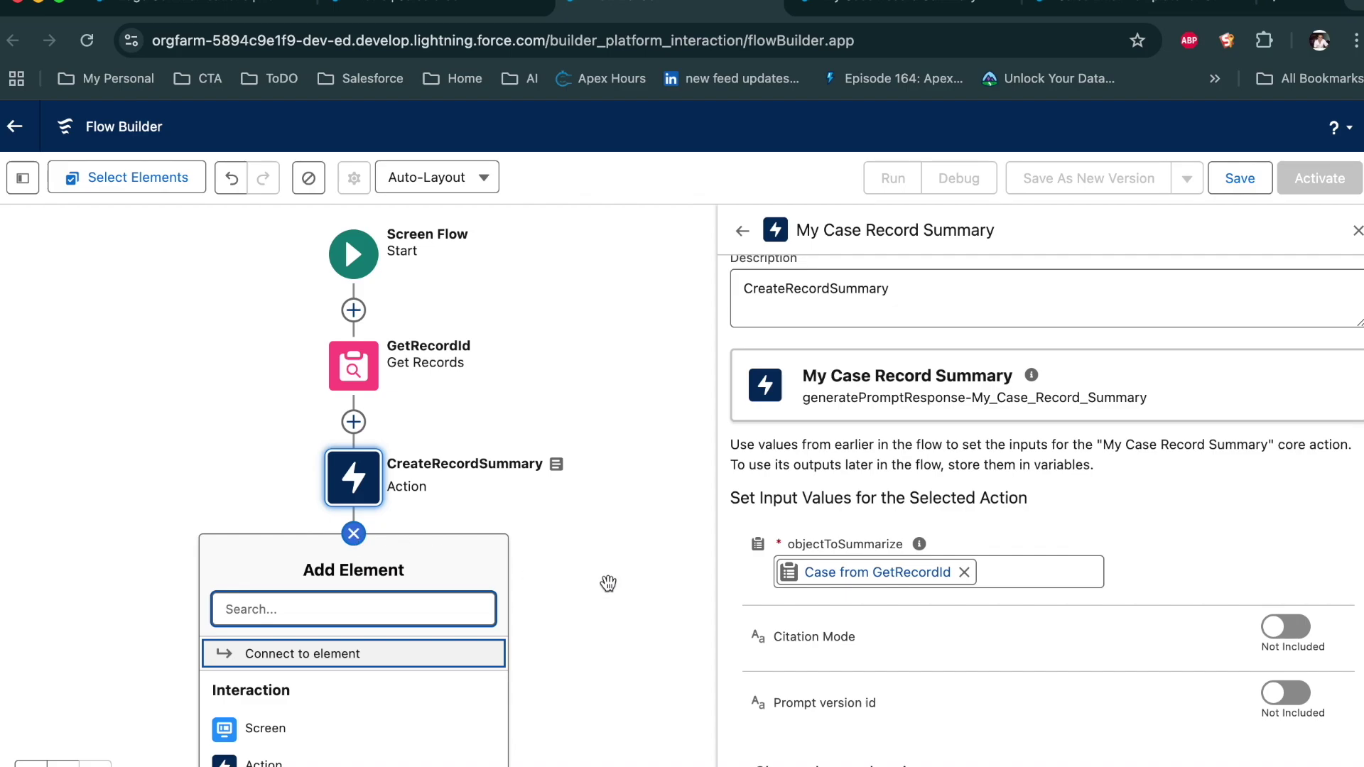
left_click(305, 737)
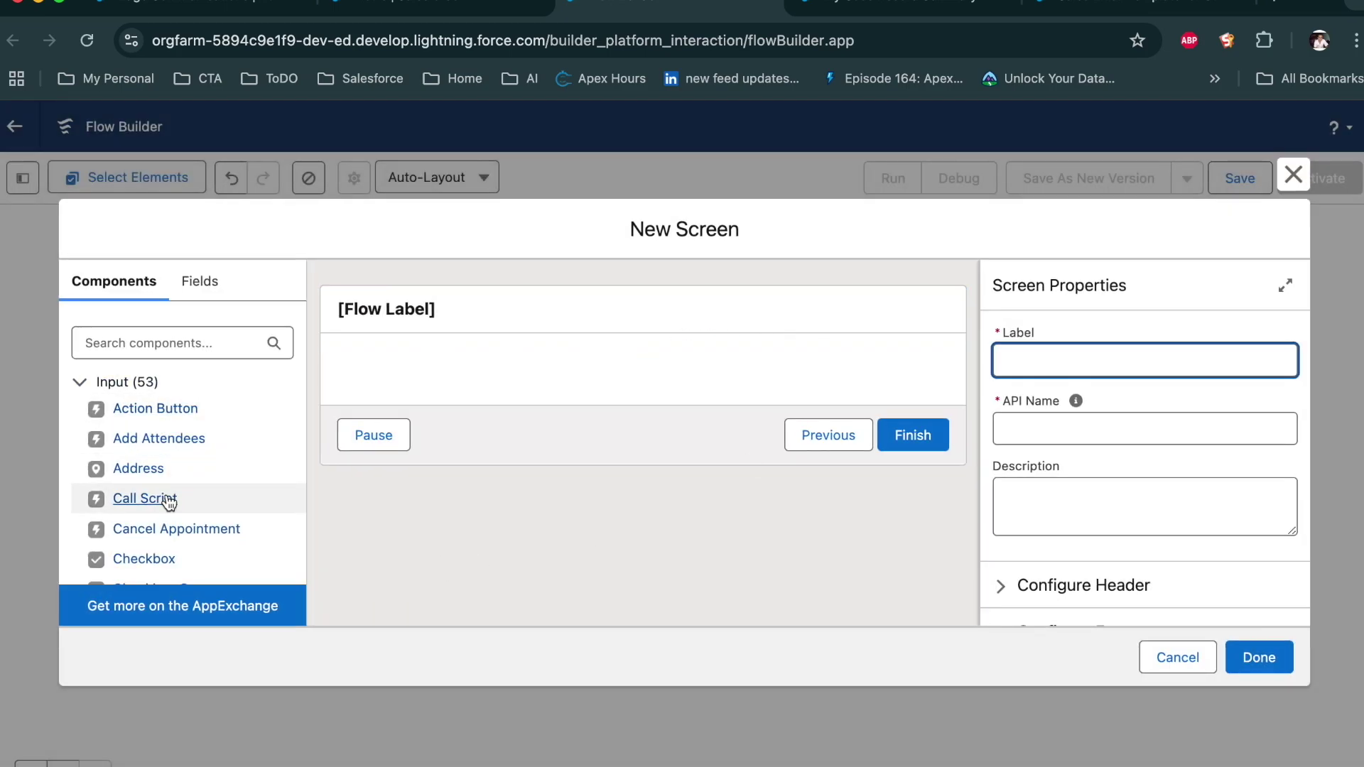
left_click(156, 349)
type("d")
key("BackSpace")
type("dis")
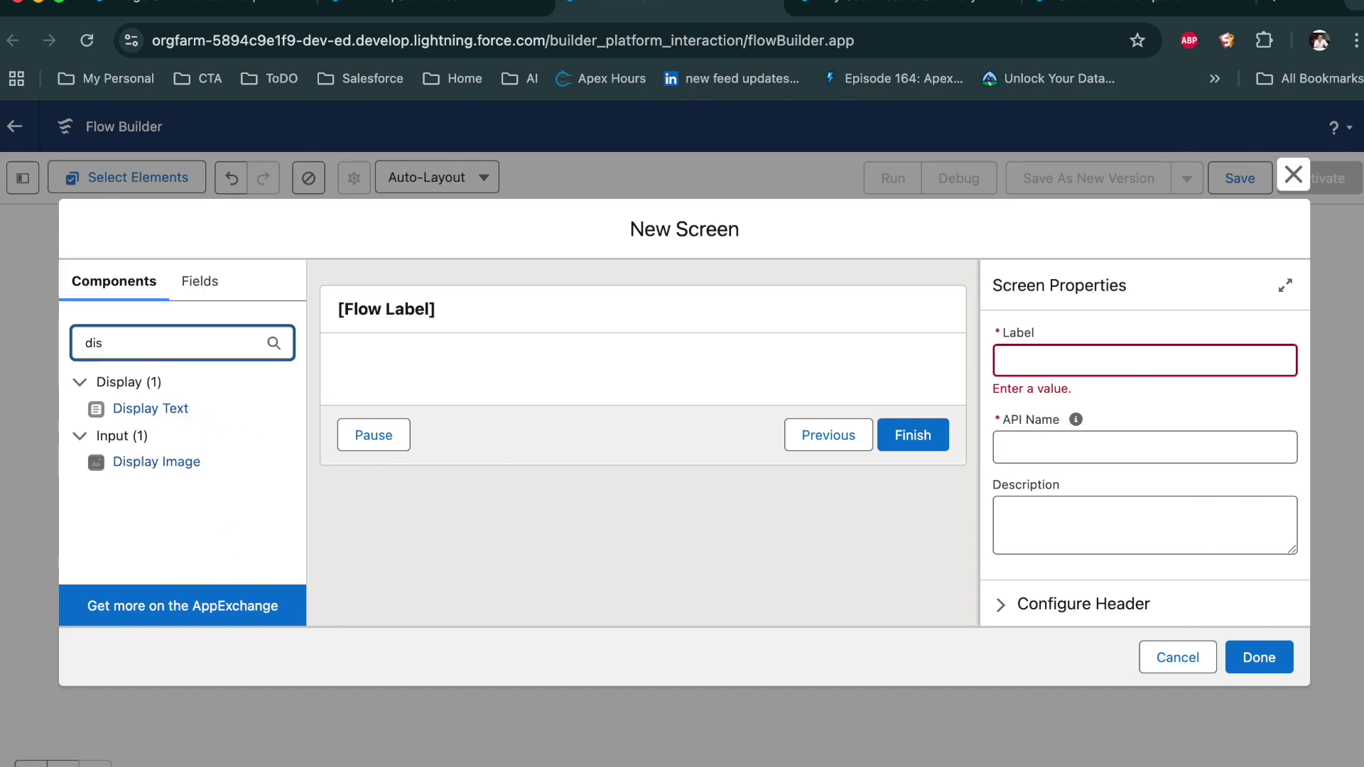
left_click_drag(152, 407, 524, 369)
Set the Display Text component's API name to ShowResponse, without a space.
left_click(1096, 380)
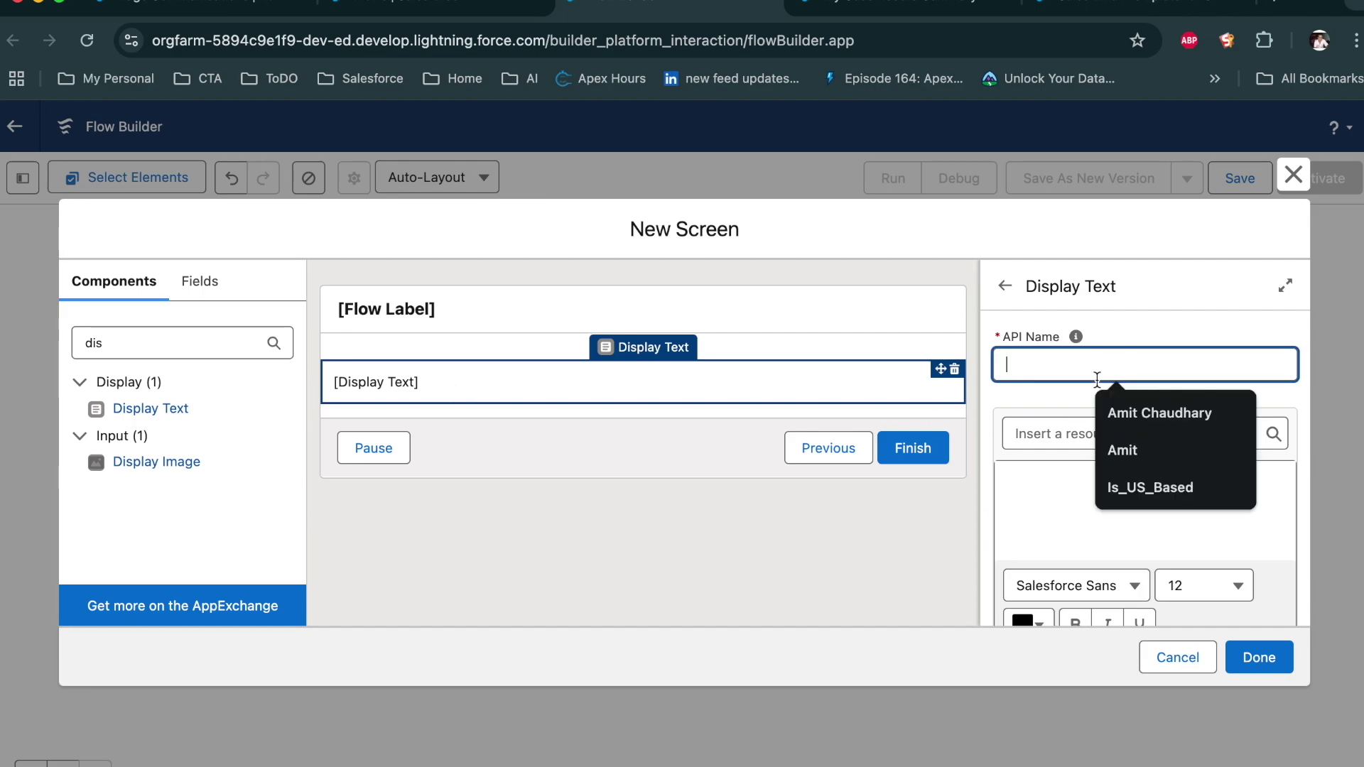
type("Show Response")
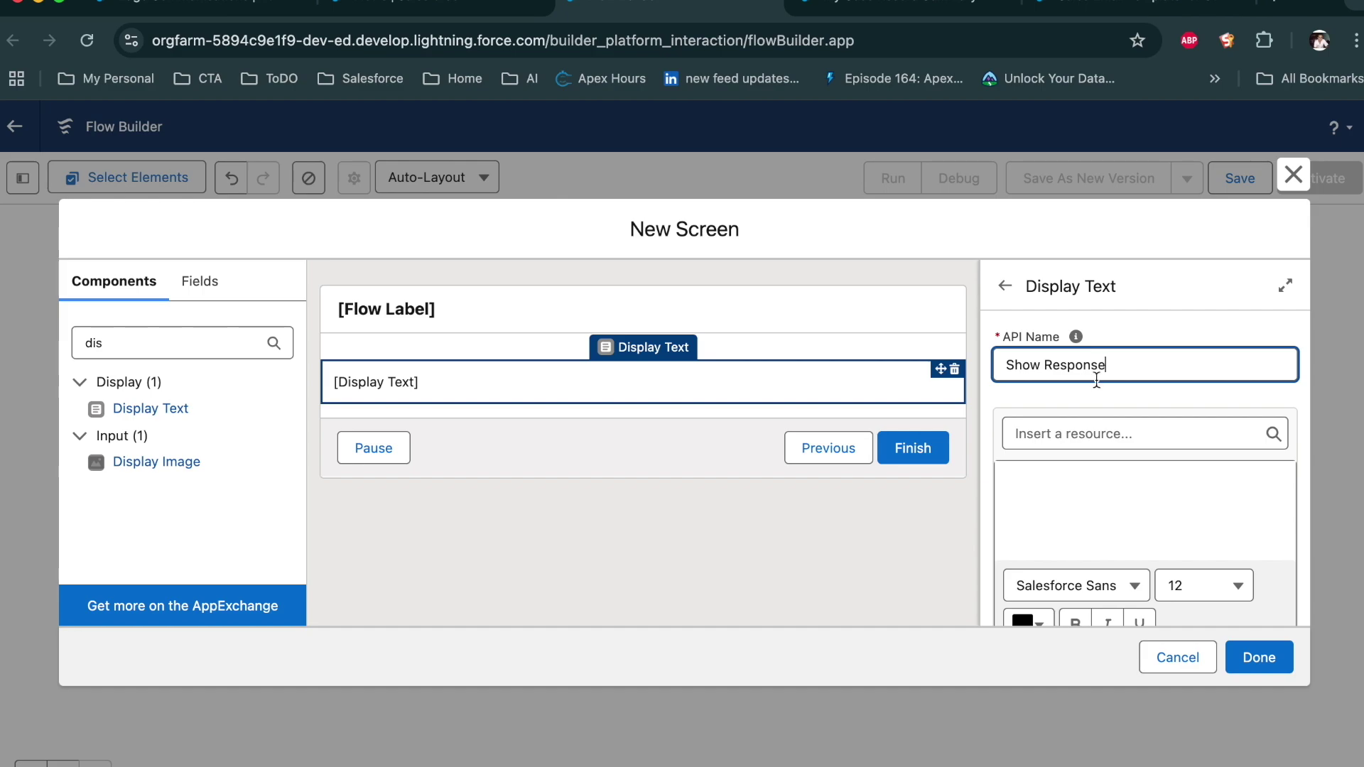
left_click(1128, 544)
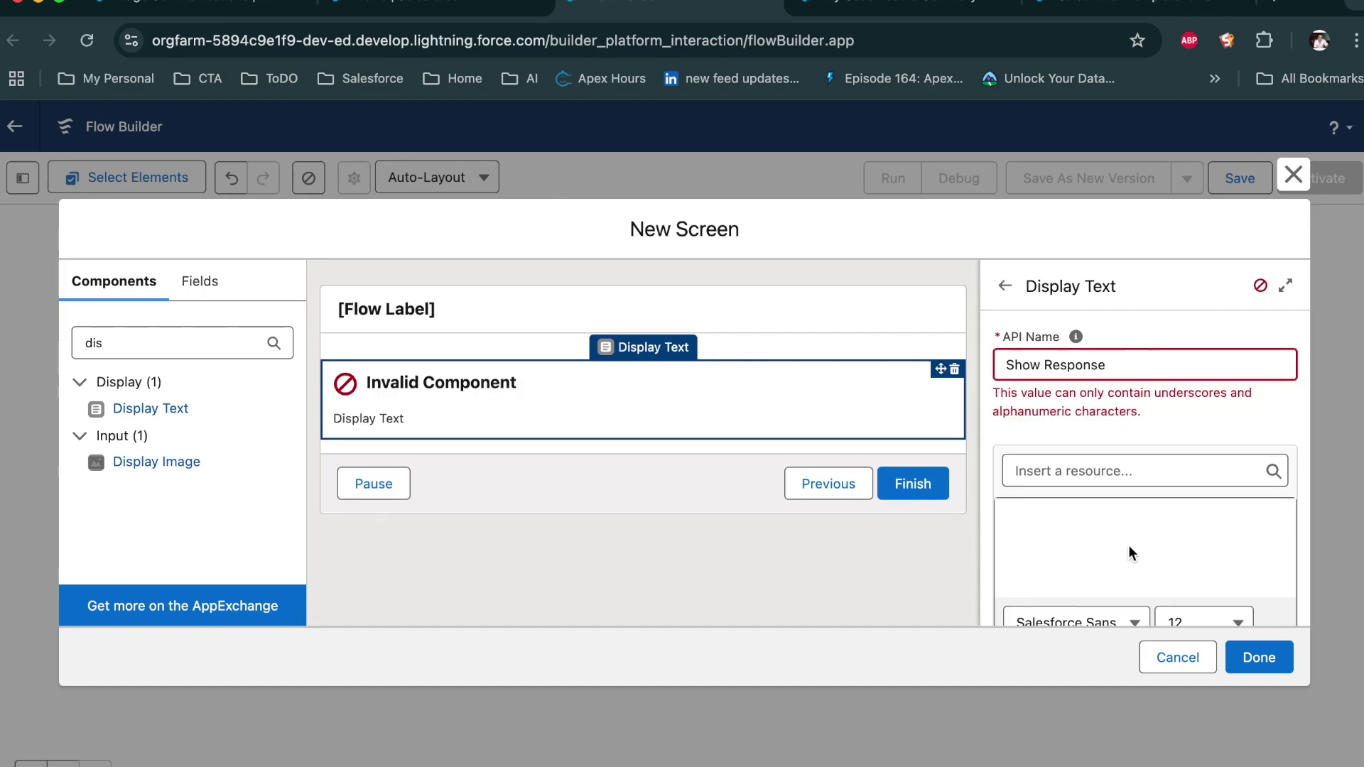
left_click(1125, 372)
left_click(1044, 365)
key("BackSpace")
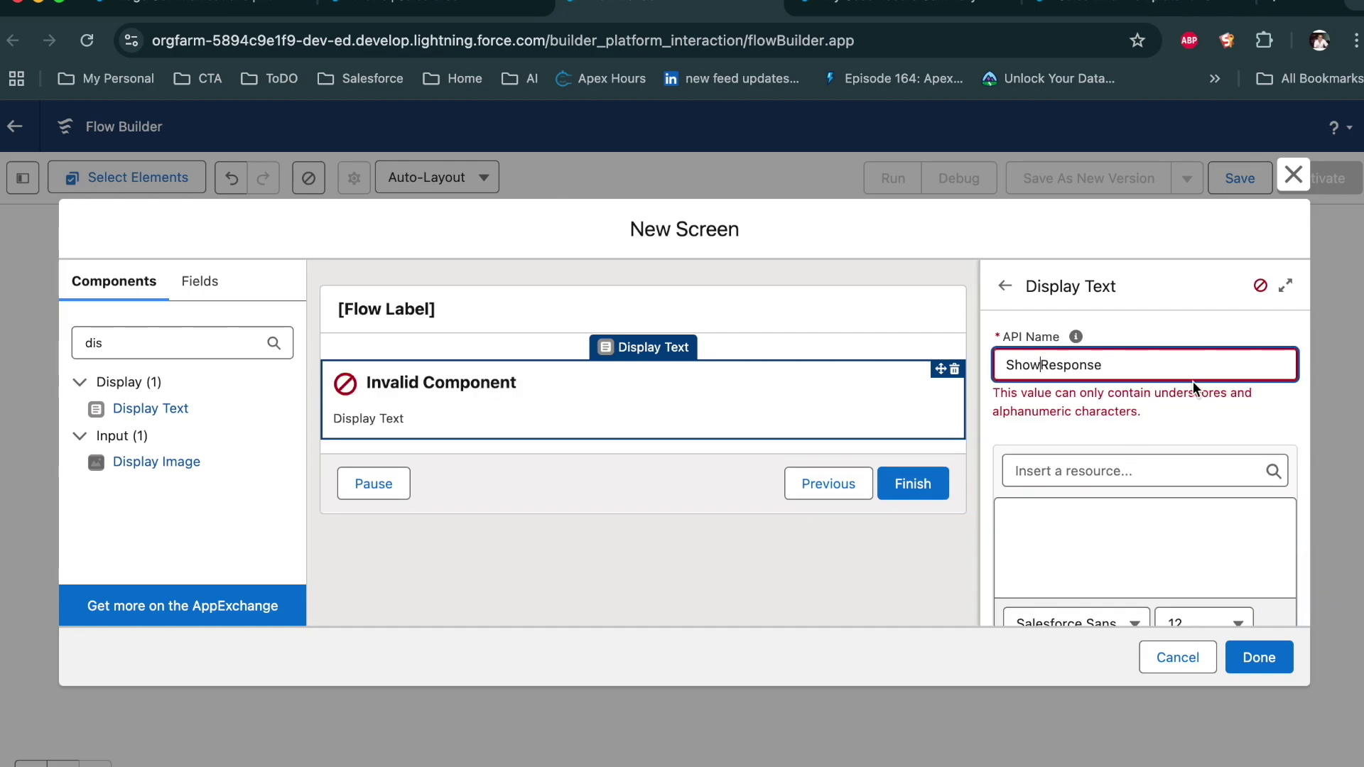
left_click(1162, 556)
Insert the promptResponse output of CreateRecordSummary into the Display Text content and try to finish the screen.
scroll(1133, 533, "down", 2)
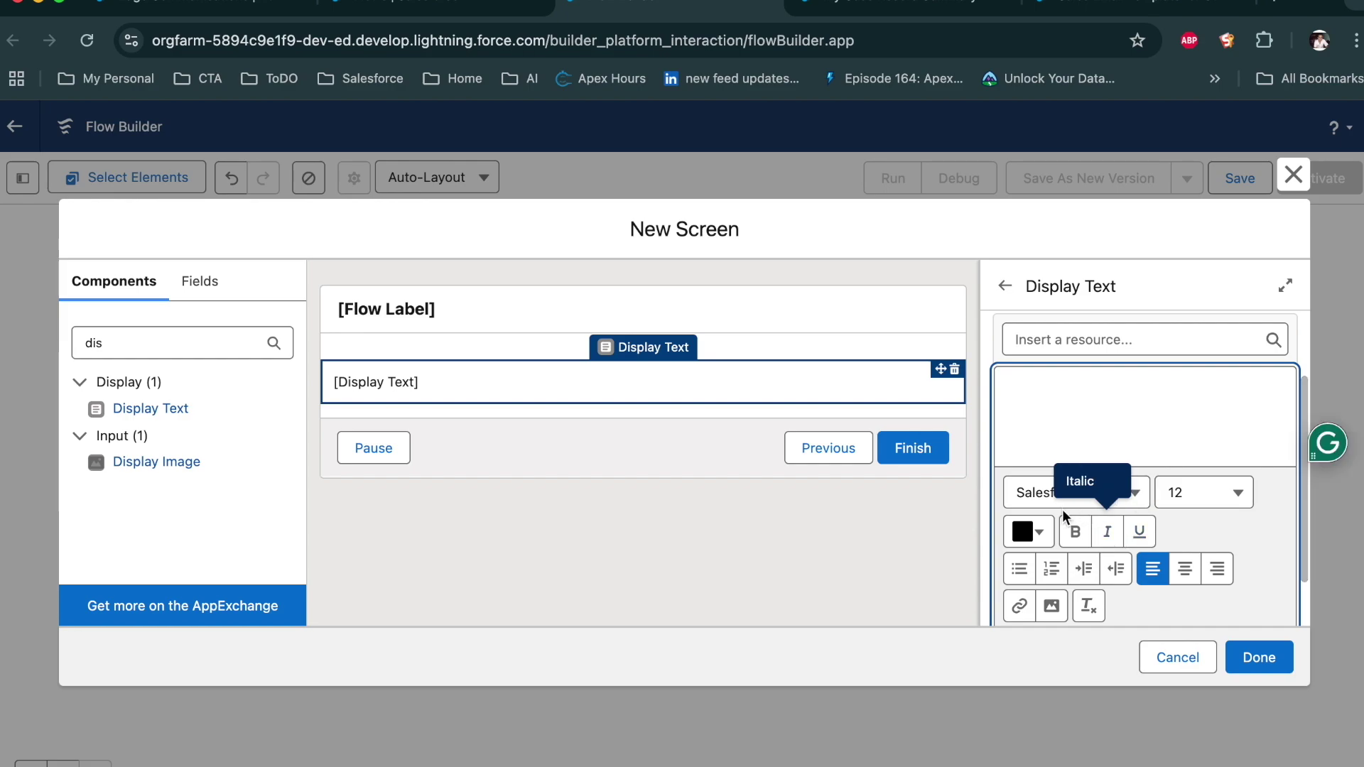
left_click(1035, 497)
left_click(1023, 373)
left_click(1066, 341)
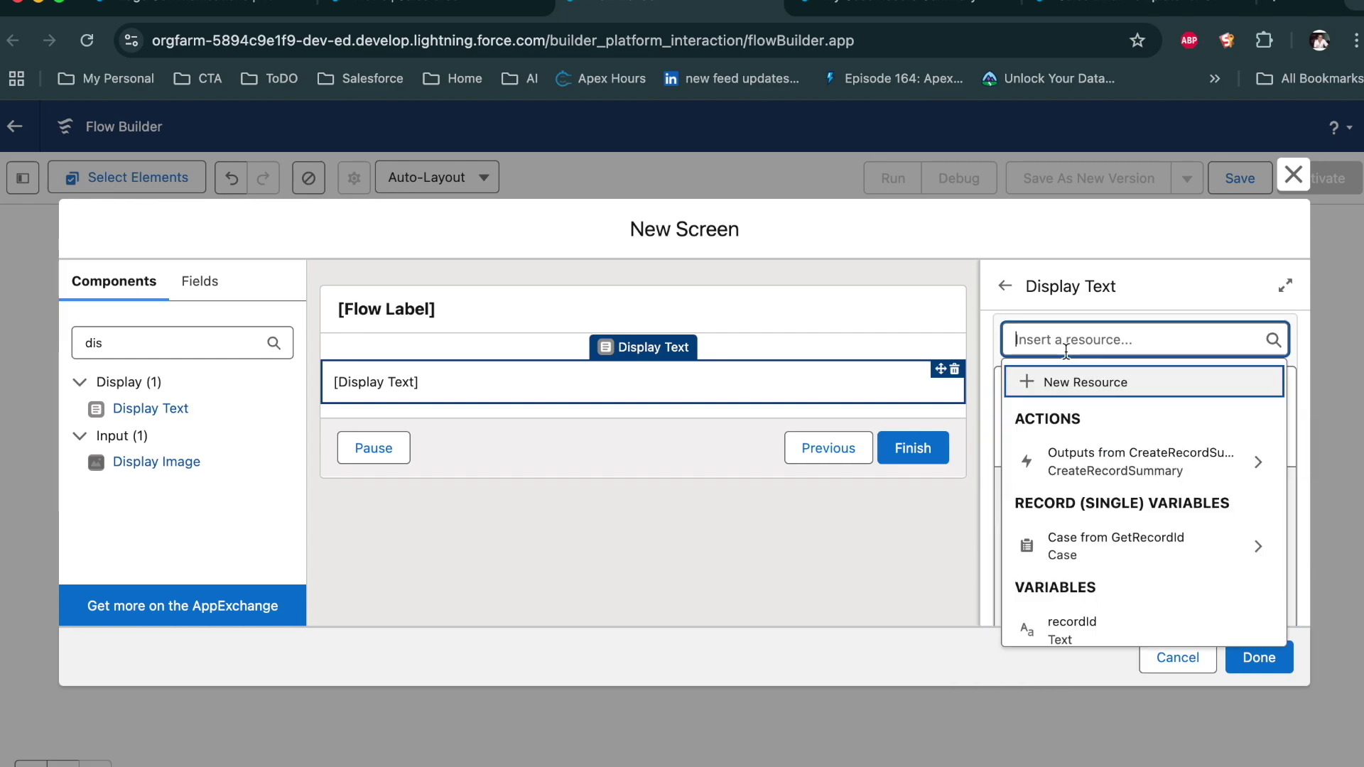
left_click(1094, 466)
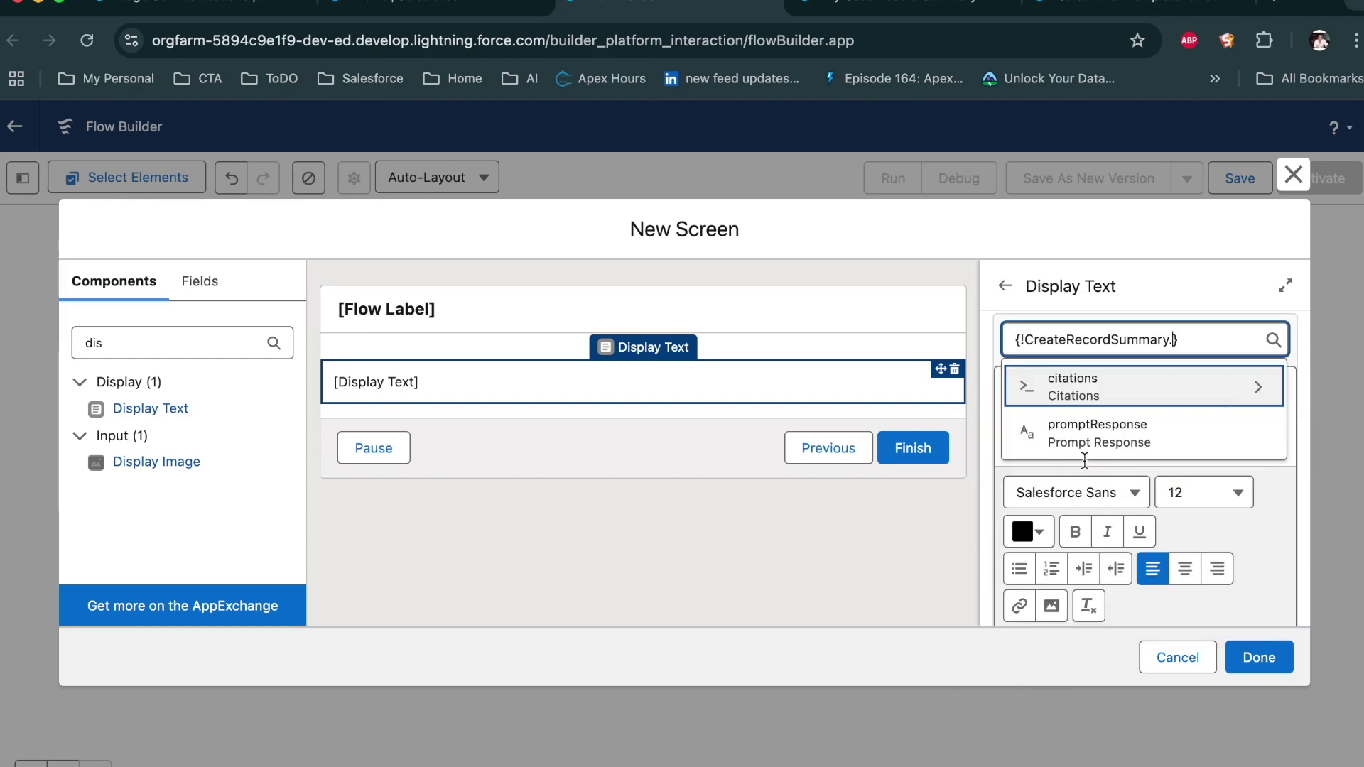
left_click(1098, 433)
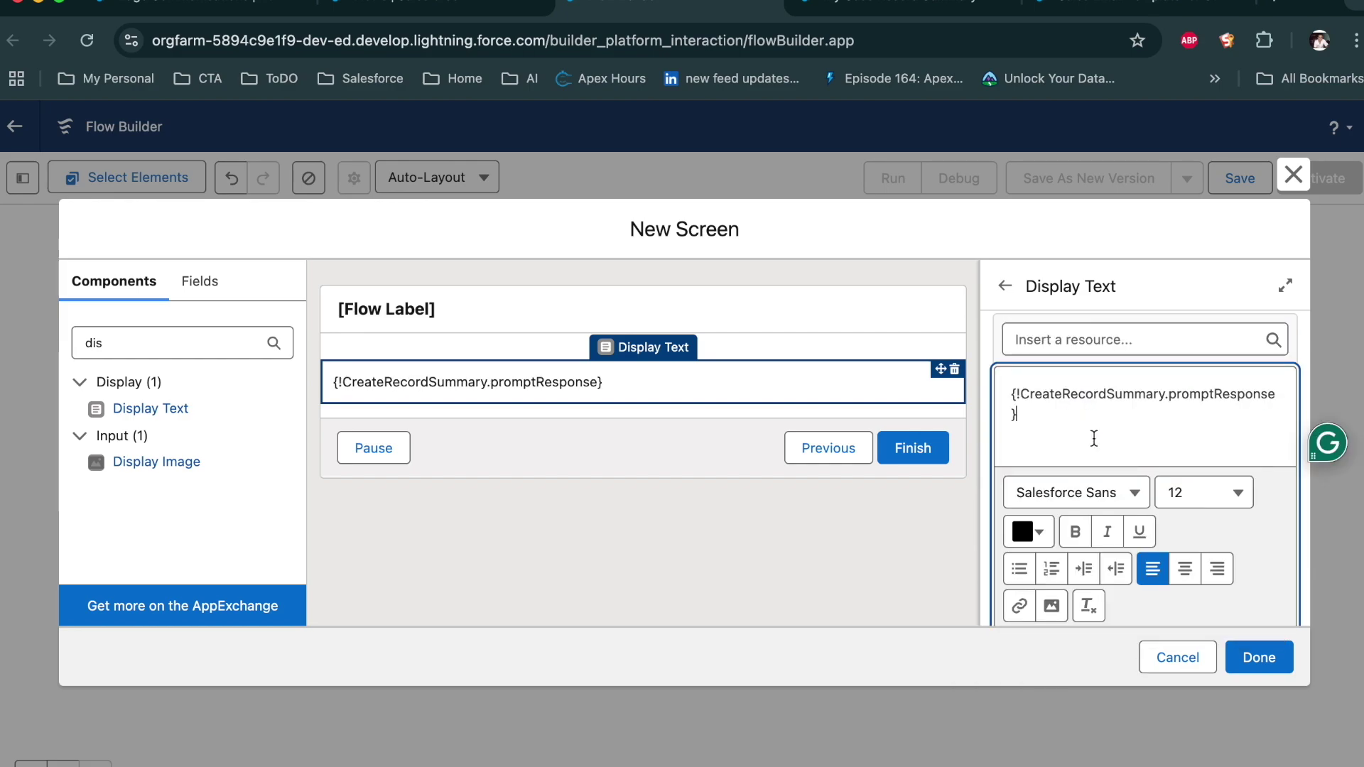
left_click(1245, 659)
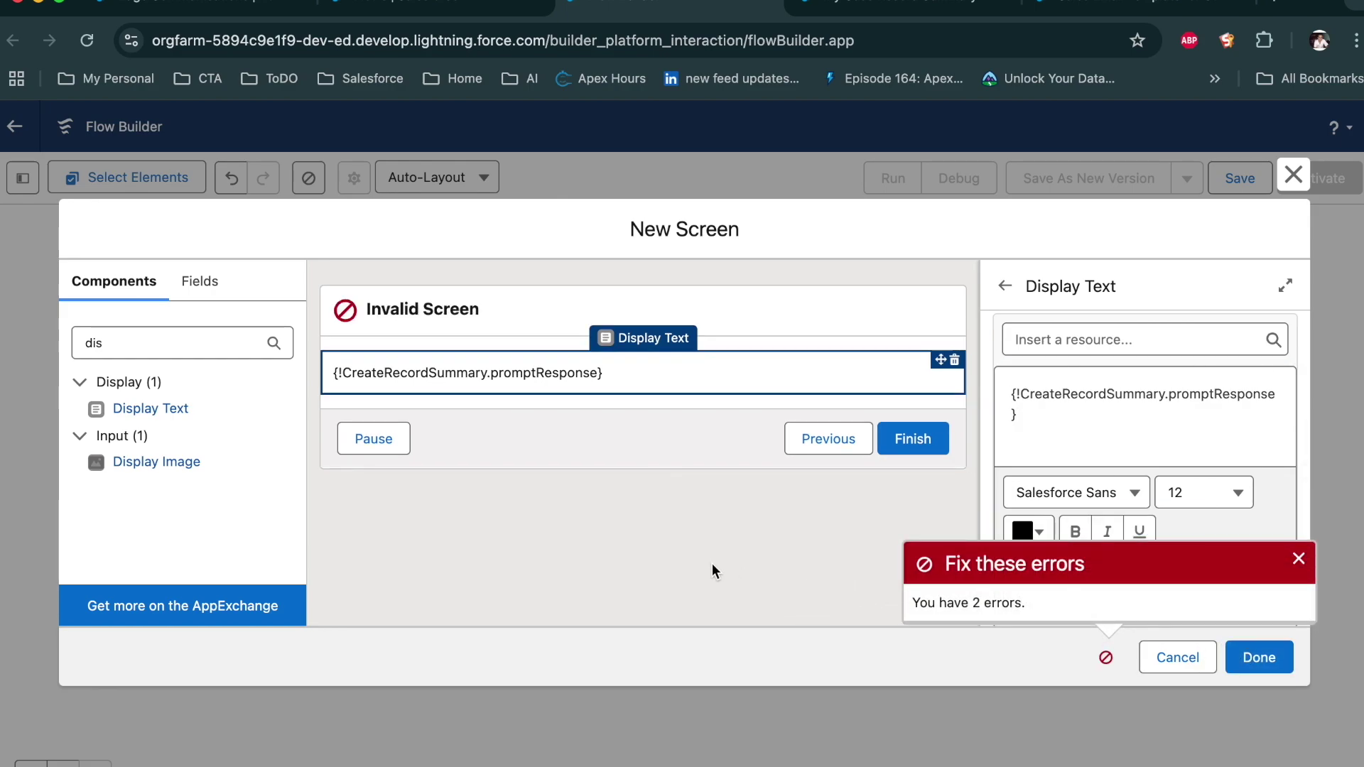
Label the screen Case Summary in its screen properties, with Case_Summary as the API name.
left_click(632, 512)
mouse_move(1075, 419)
left_click(1132, 362)
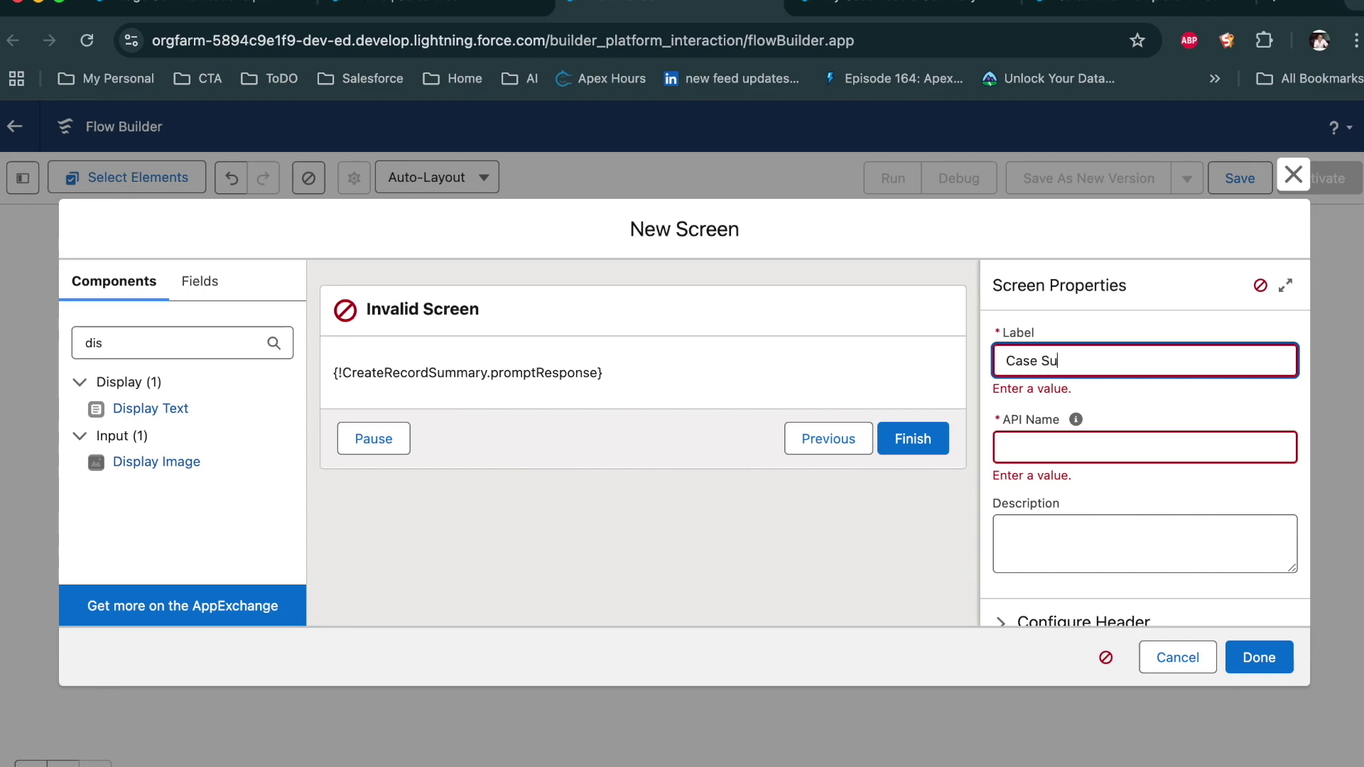
left_click(1075, 419)
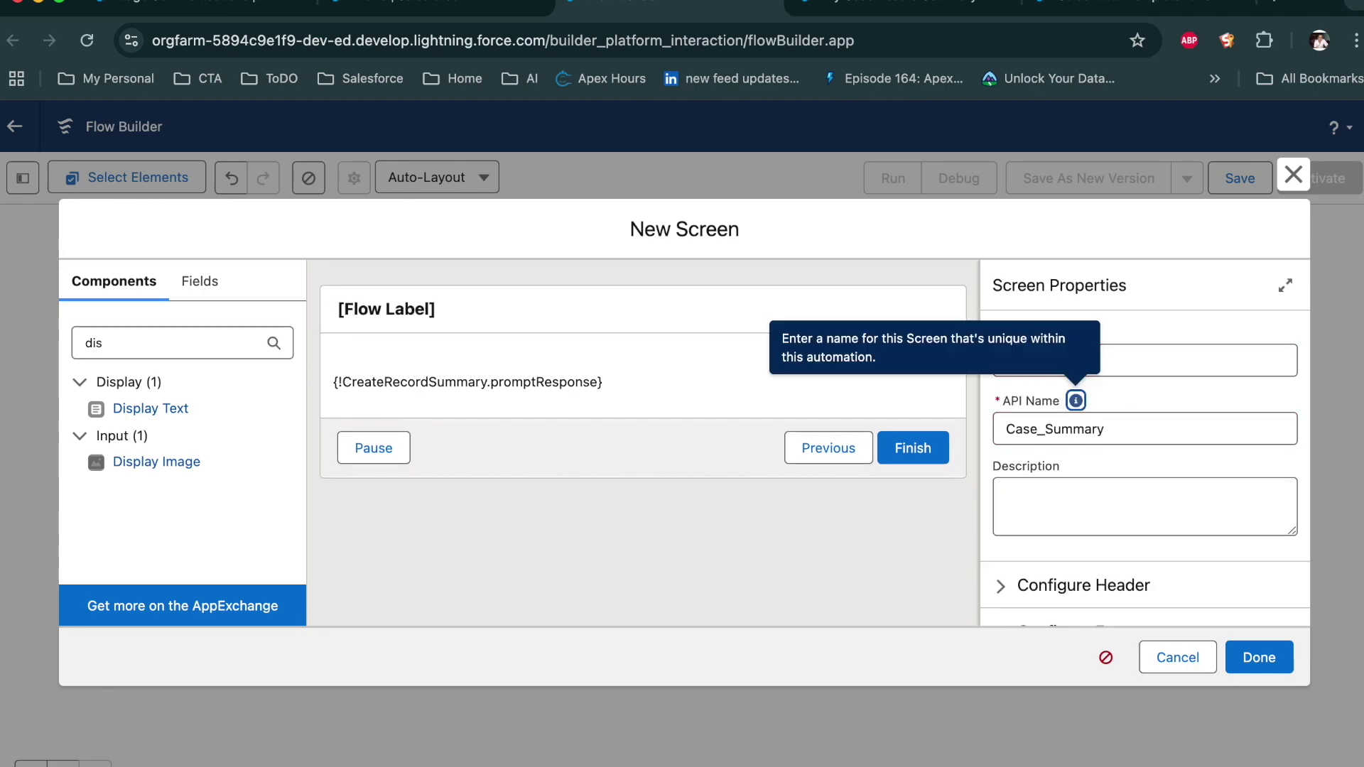
Copy the screen's label, Case Summary, into its description and finish configuring the screen.
left_click(1054, 492)
left_click(1066, 348)
double_click(1066, 358)
key("super+c")
left_click(1097, 584)
left_click(1097, 520)
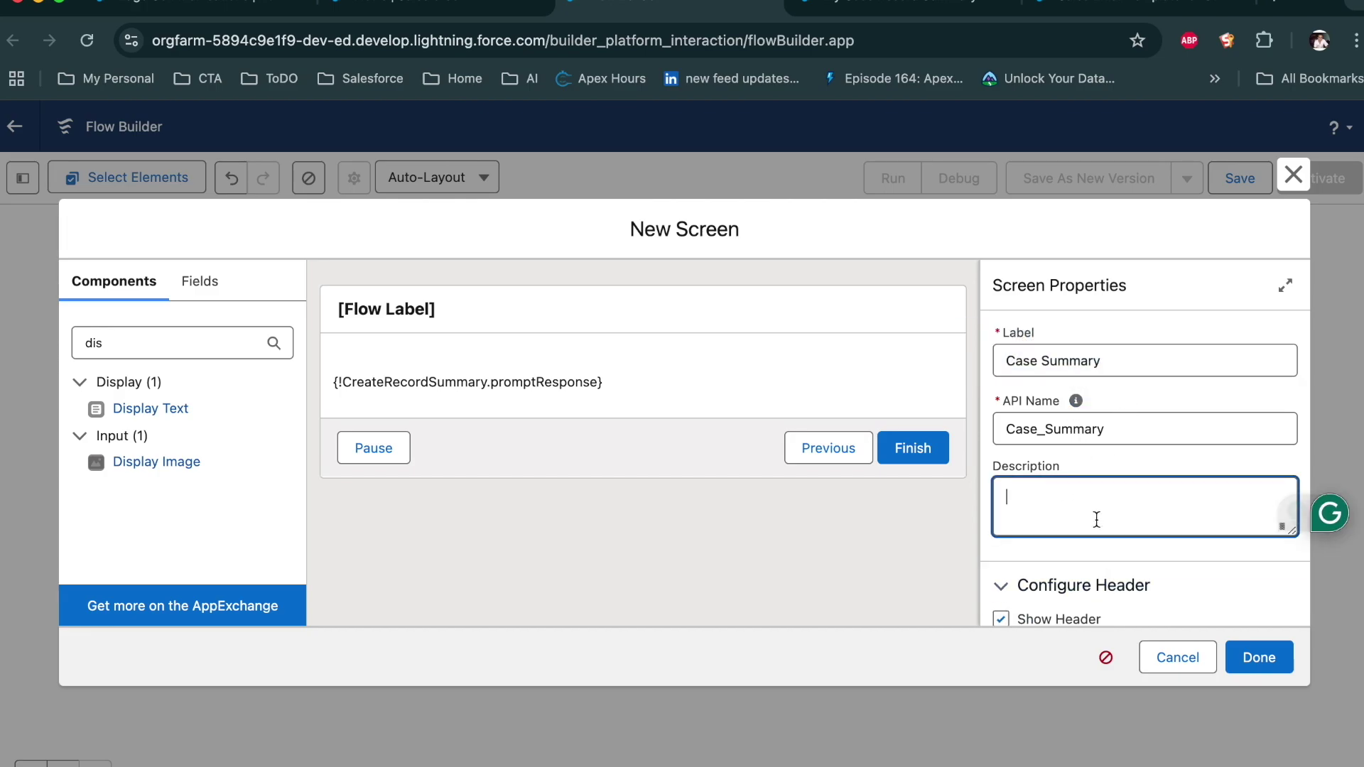
key("super+v")
left_click(1259, 657)
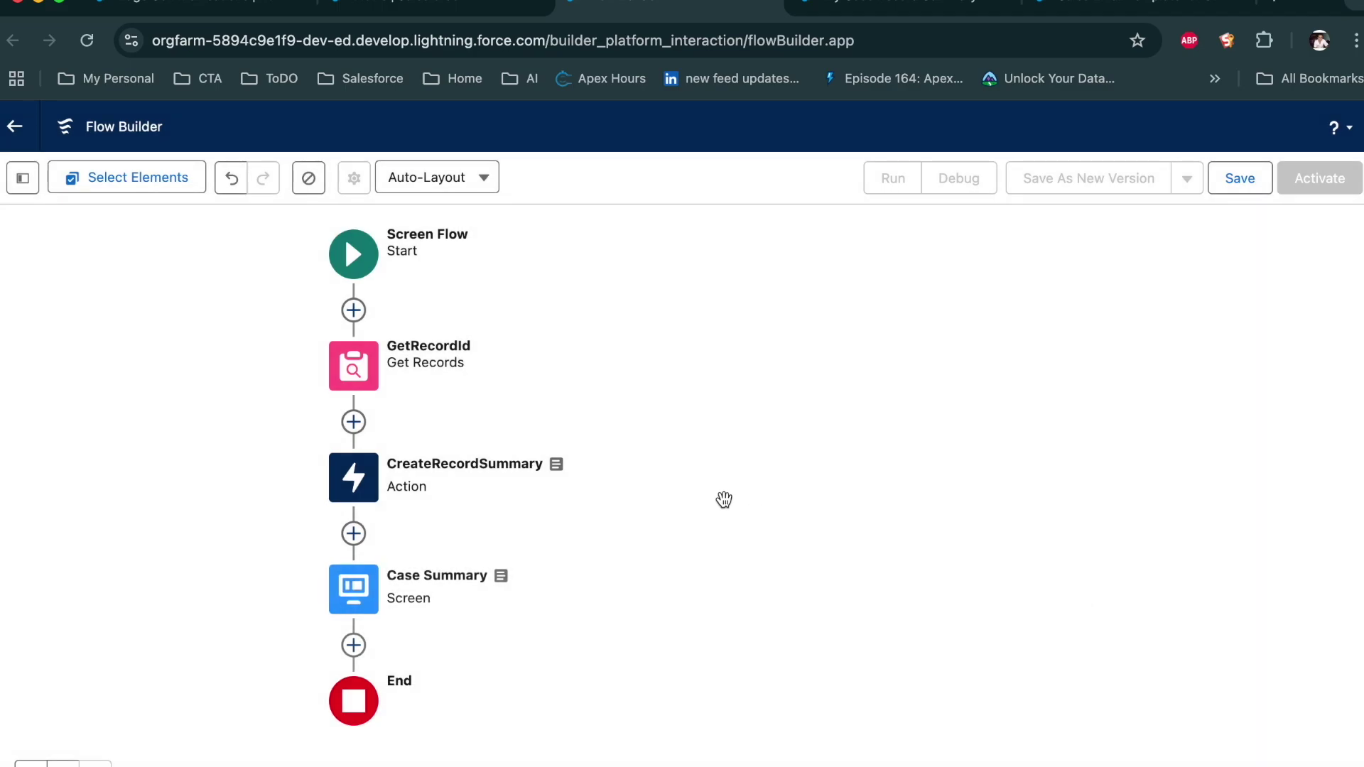
Save the flow with the label My Case Summary and API name My_Case_Summary, and activate it.
left_click(1240, 178)
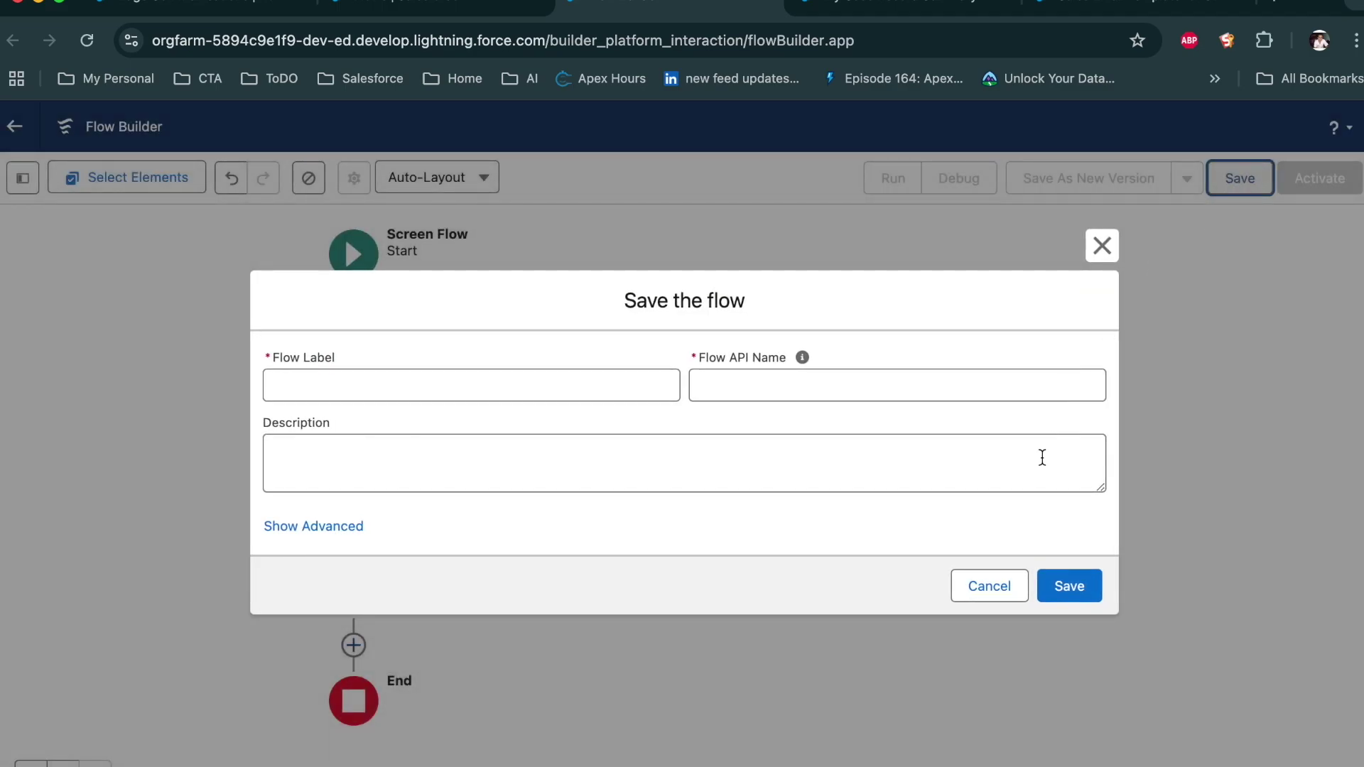
left_click(440, 376)
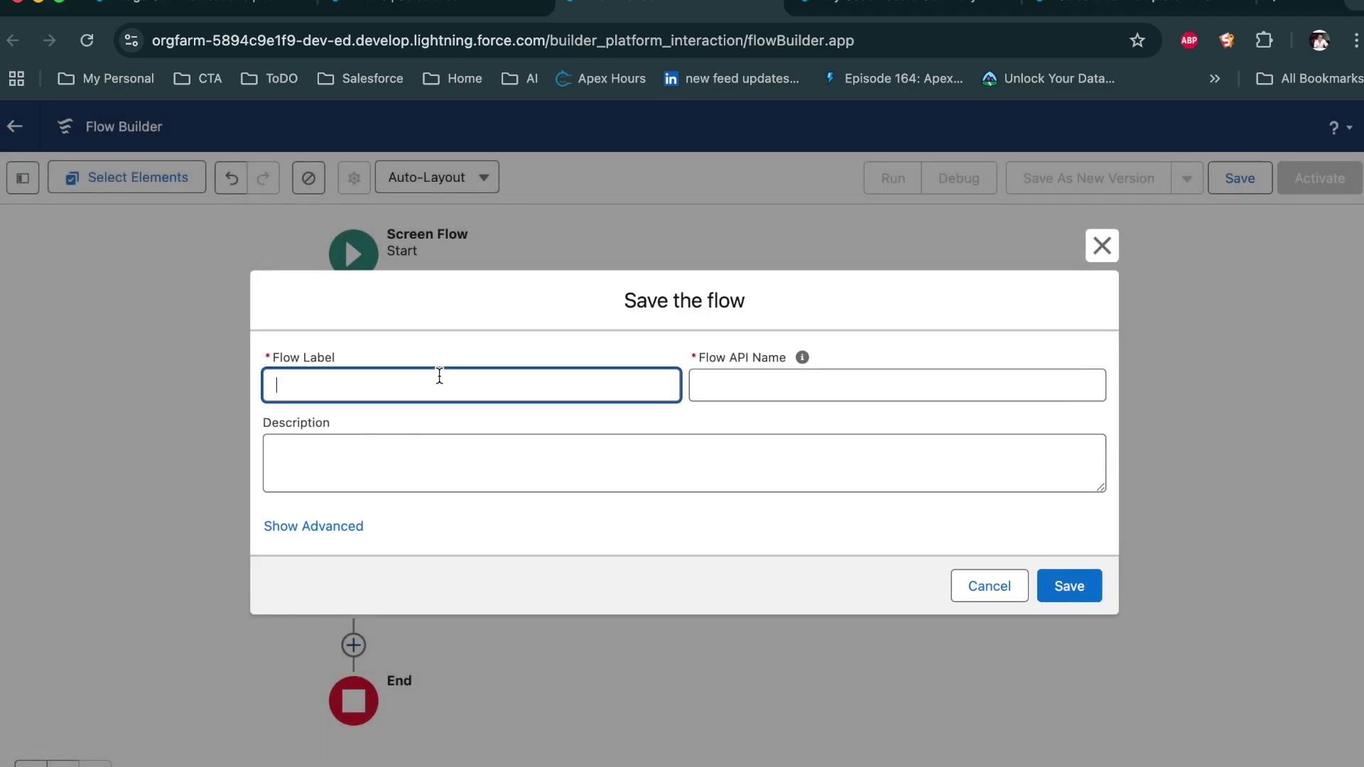
type("My Case Summary")
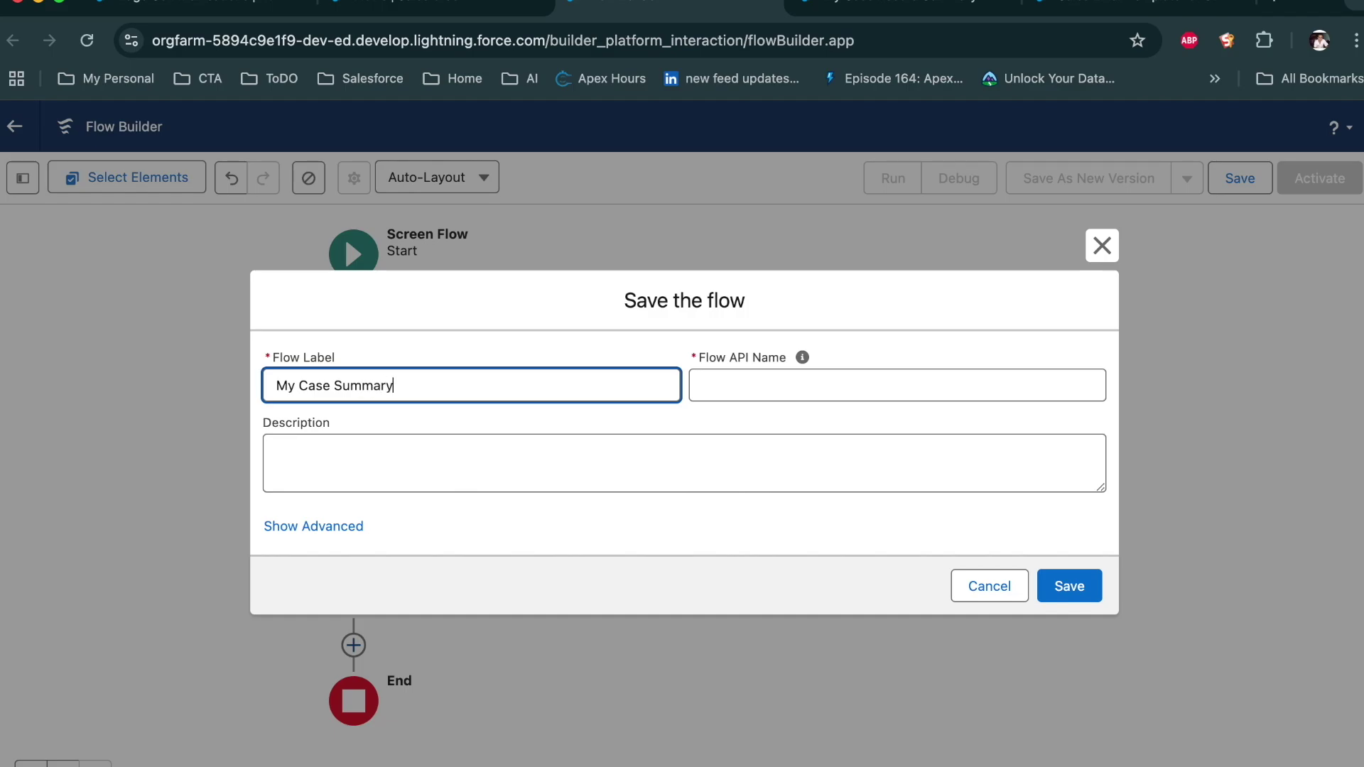
left_click(801, 357)
left_click(443, 461)
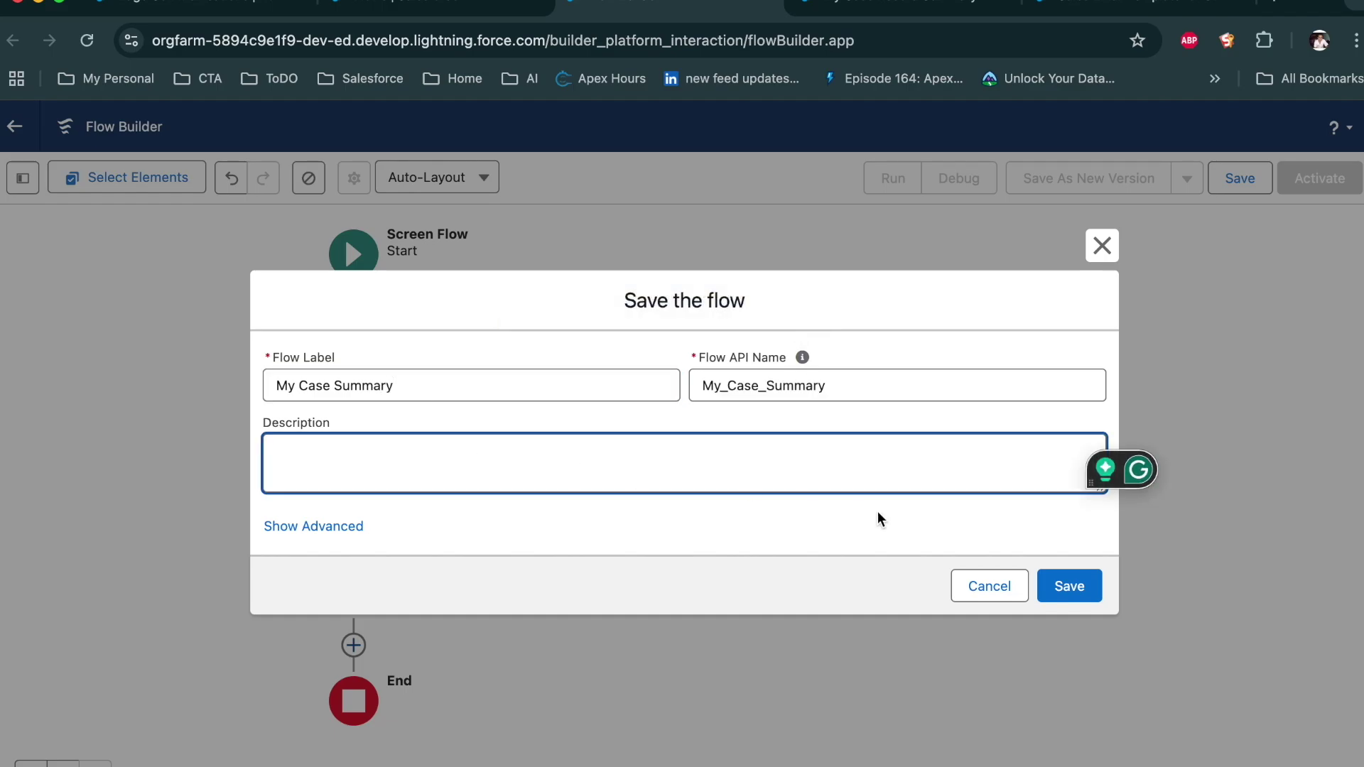
left_click(1045, 579)
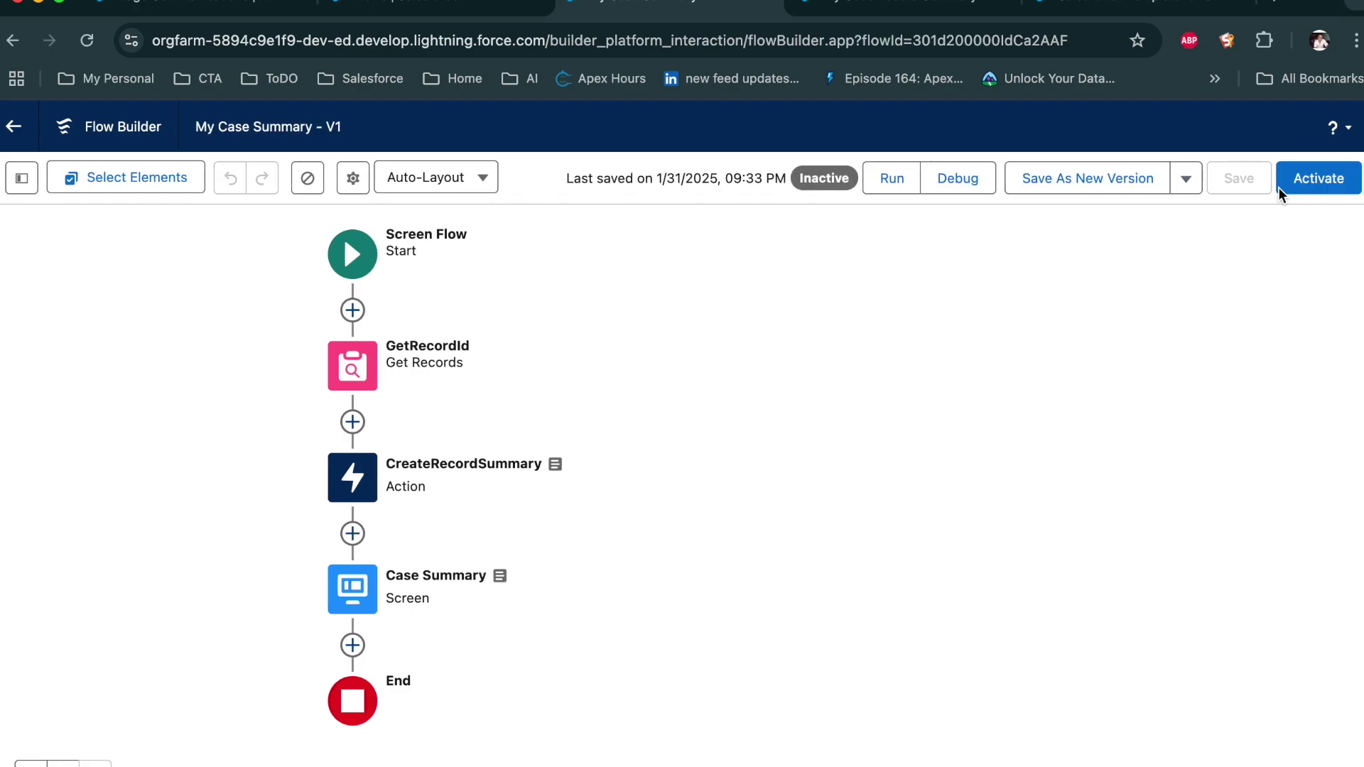
left_click(1337, 184)
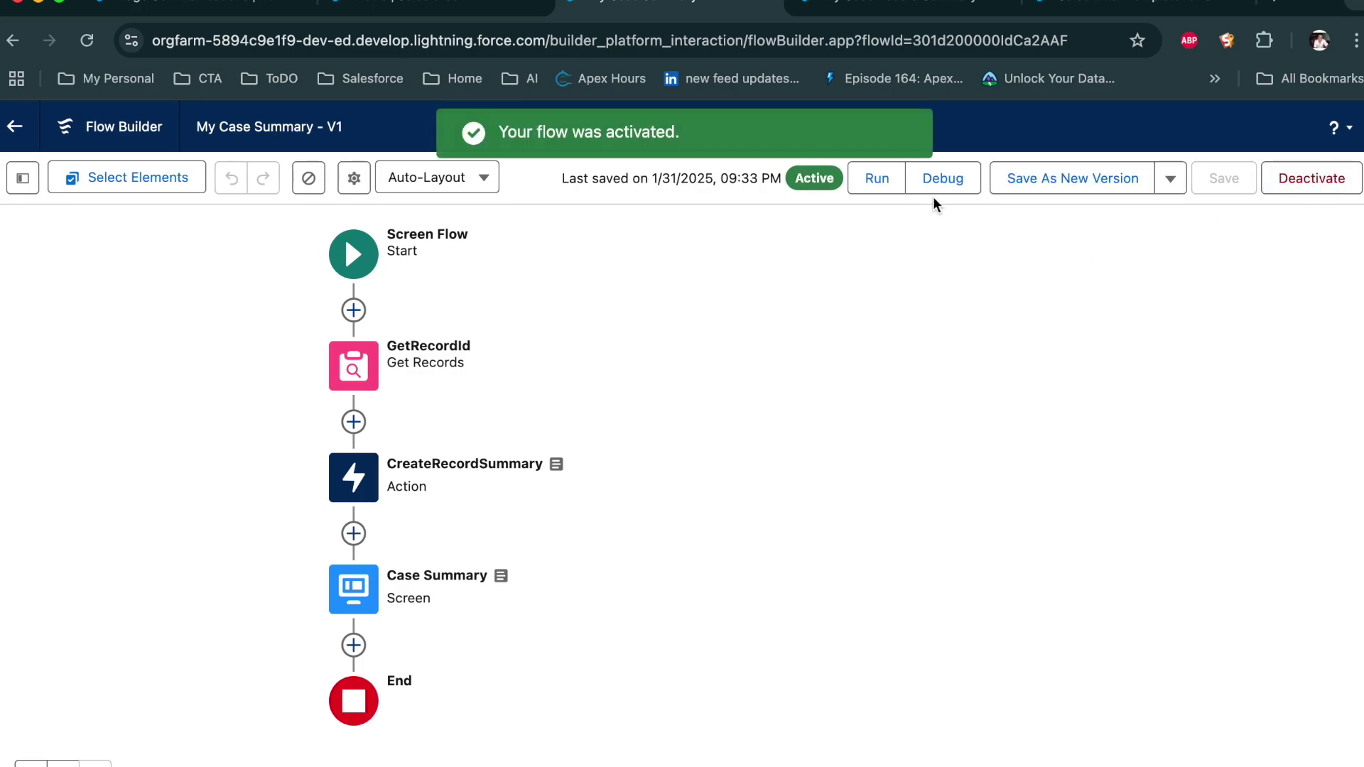
Start debugging the flow and select the record ID of Edge Communications' case "Starting generator after electrical failure" from its page address.
left_click(943, 179)
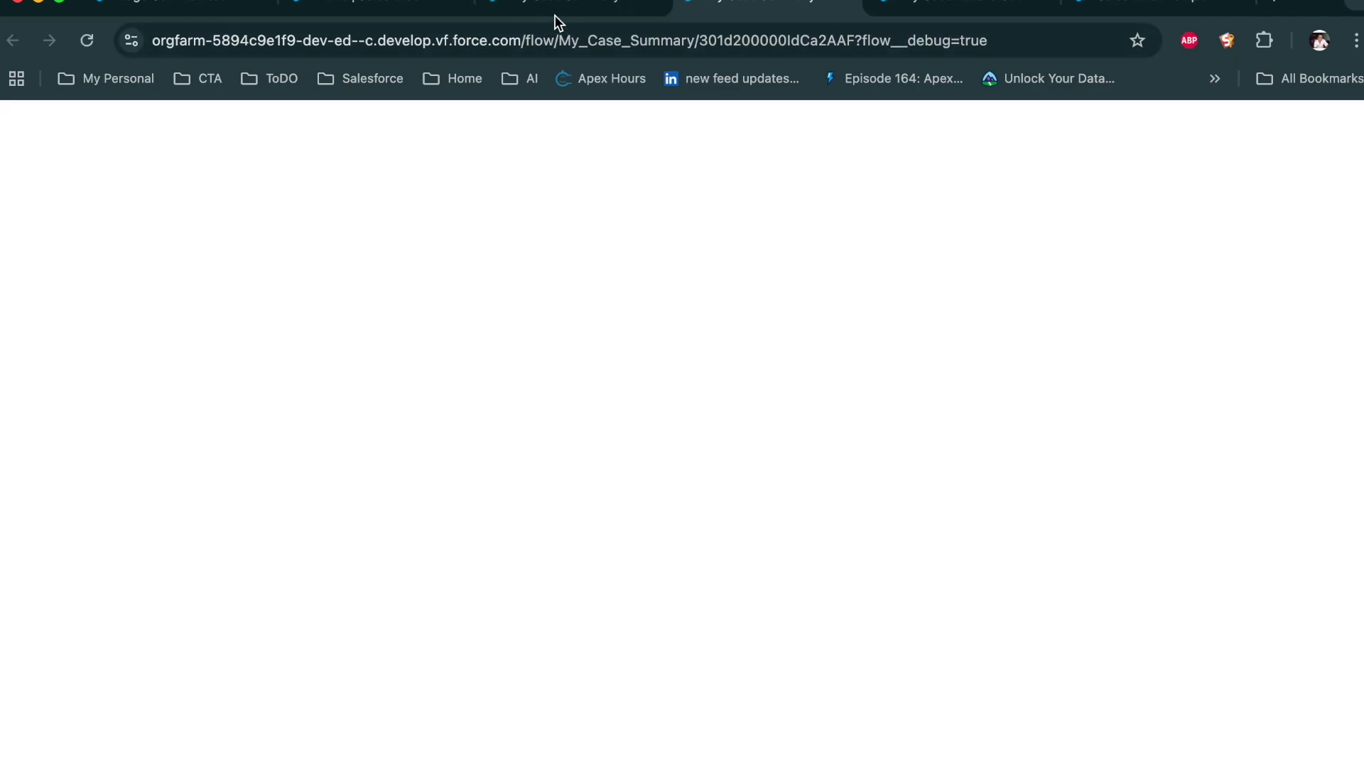
left_click(555, 12)
left_click(346, 16)
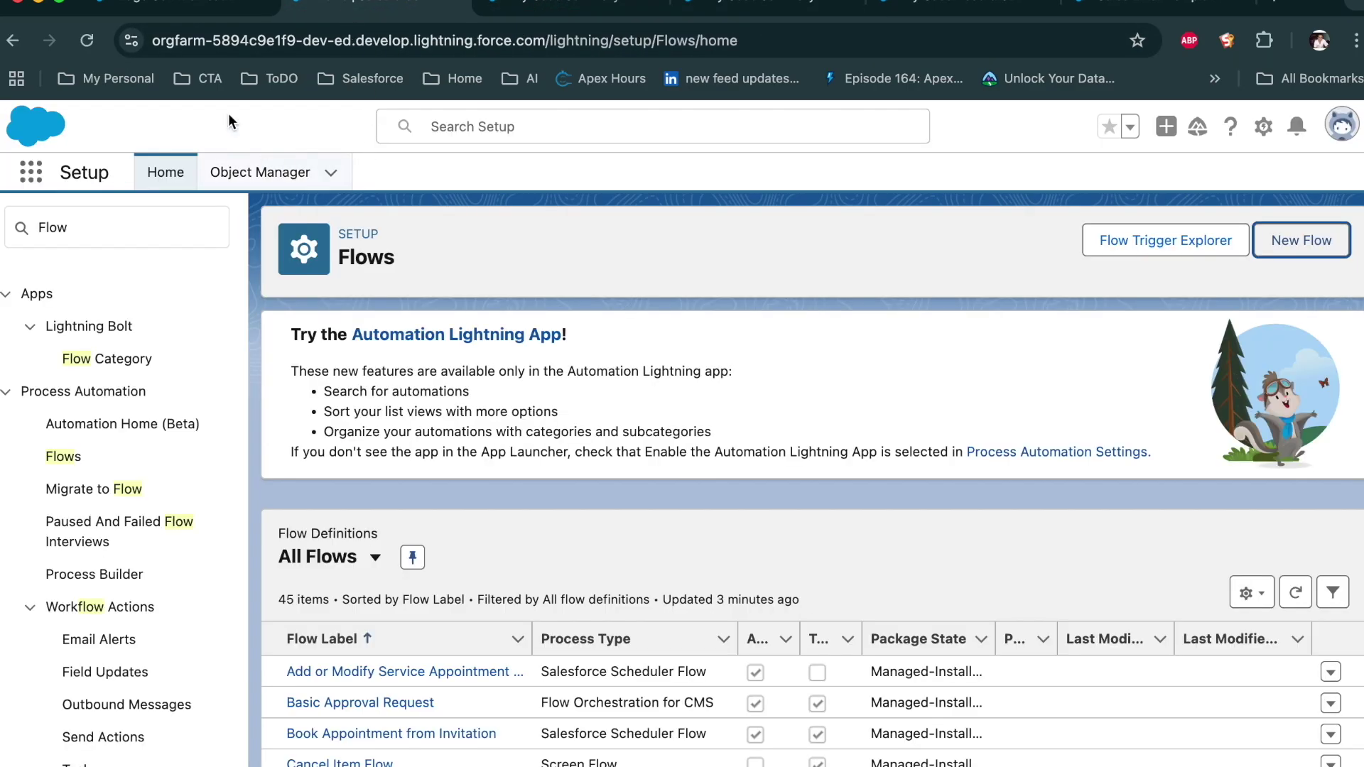
left_click(181, 11)
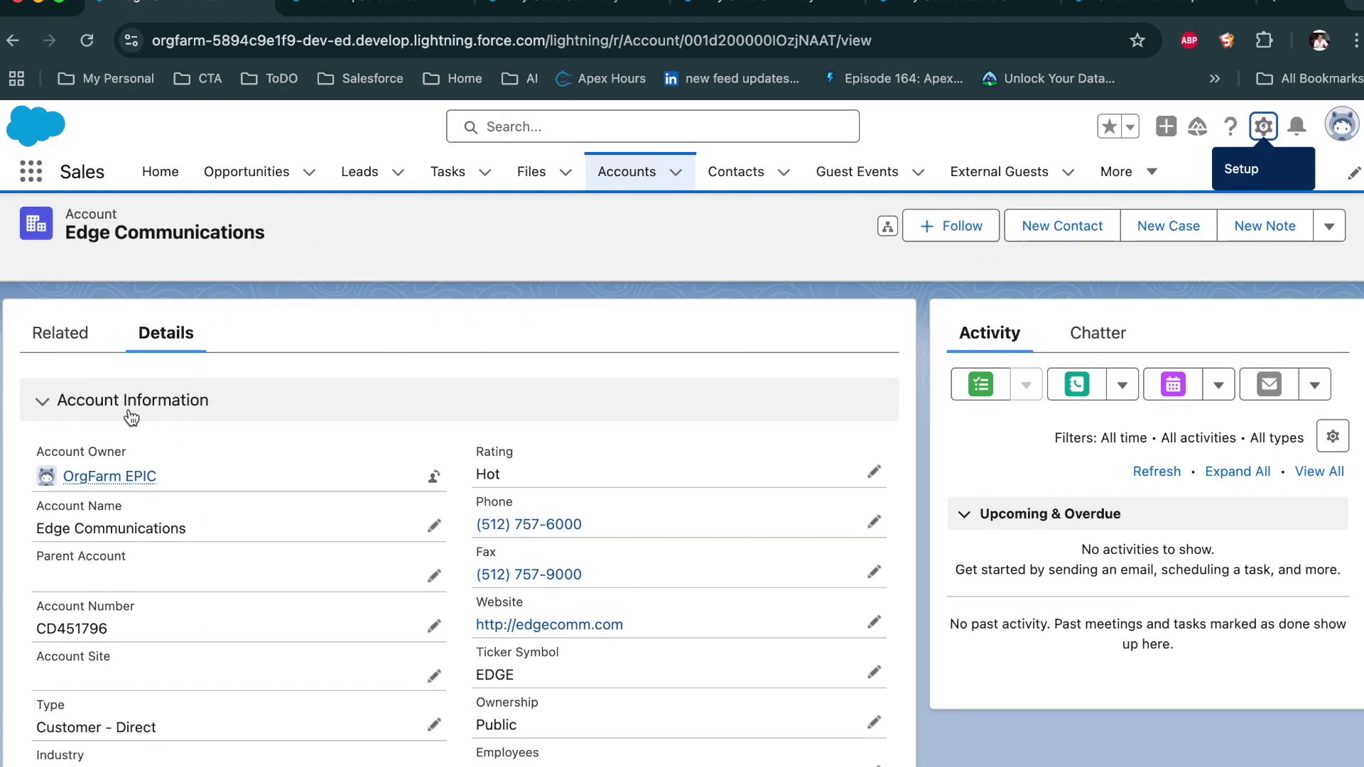
left_click(78, 373)
scroll(353, 467, "down", 5)
scroll(353, 467, "up", 2)
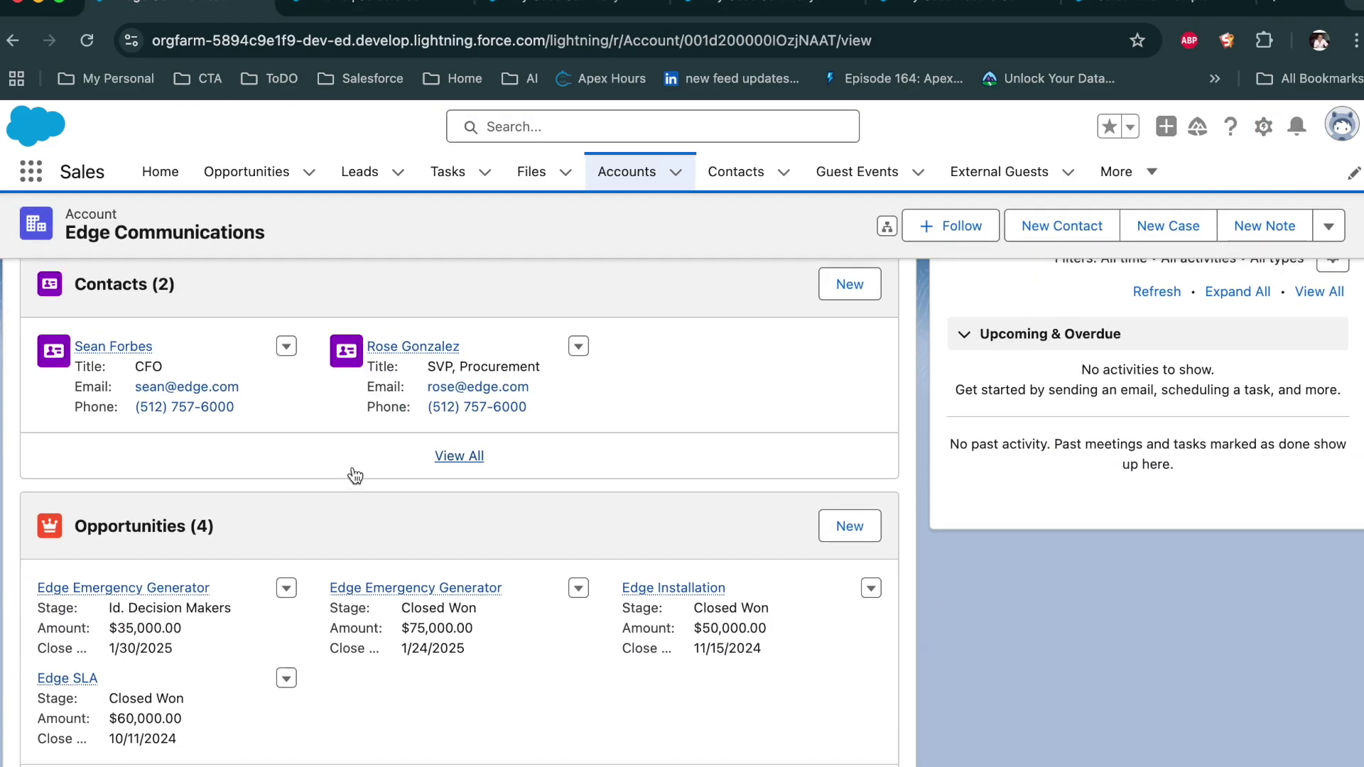
scroll(222, 527, "down", 2)
scroll(222, 527, "down", 3)
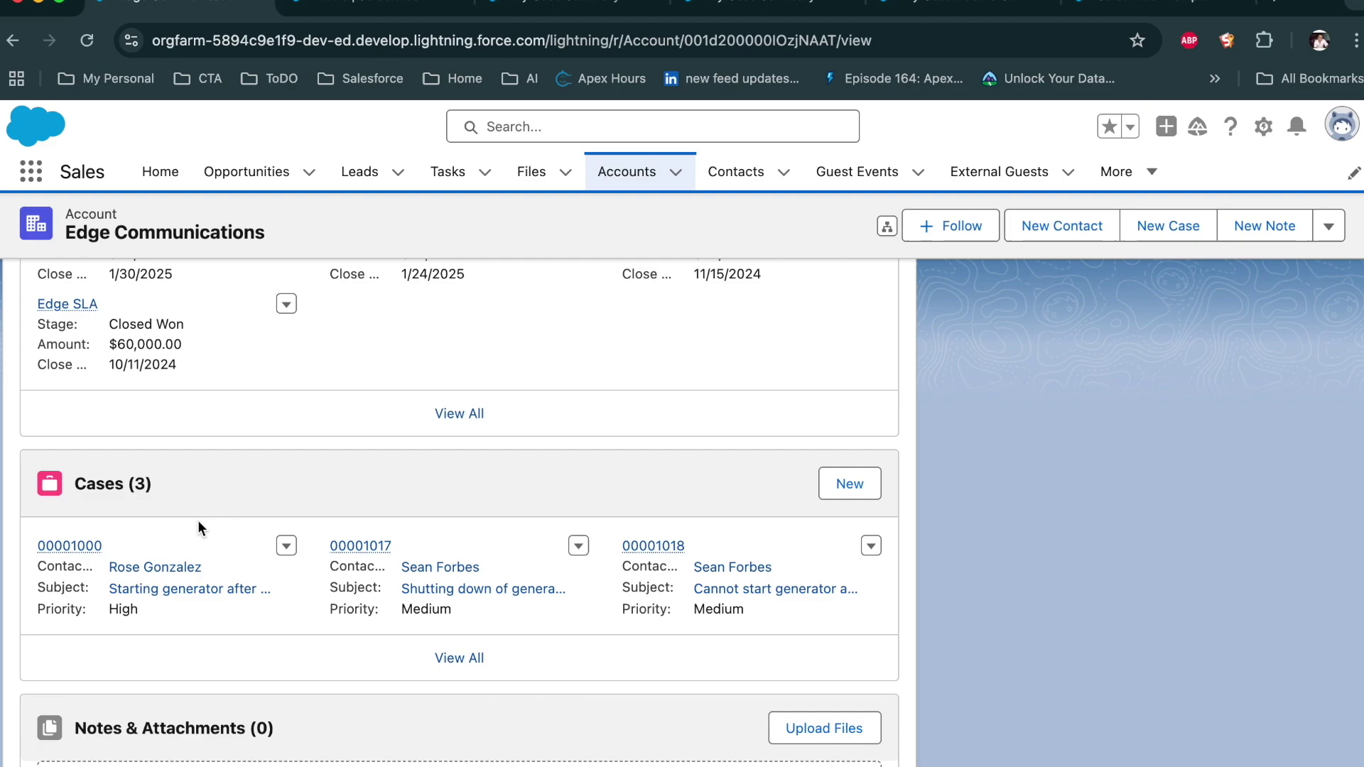
left_click(71, 546)
double_click(724, 37)
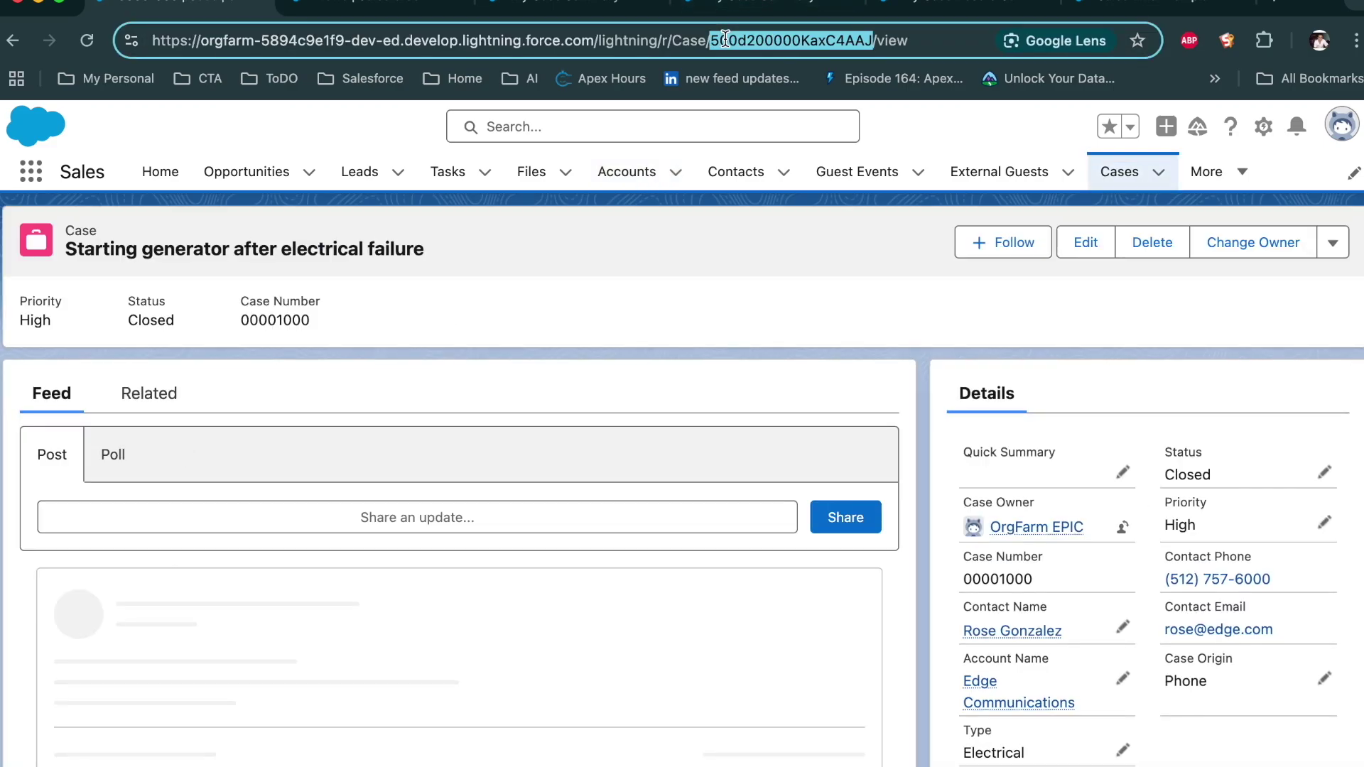
Run the flow debug with the case's record ID as recordId and review the generated summary.
left_click(931, 10)
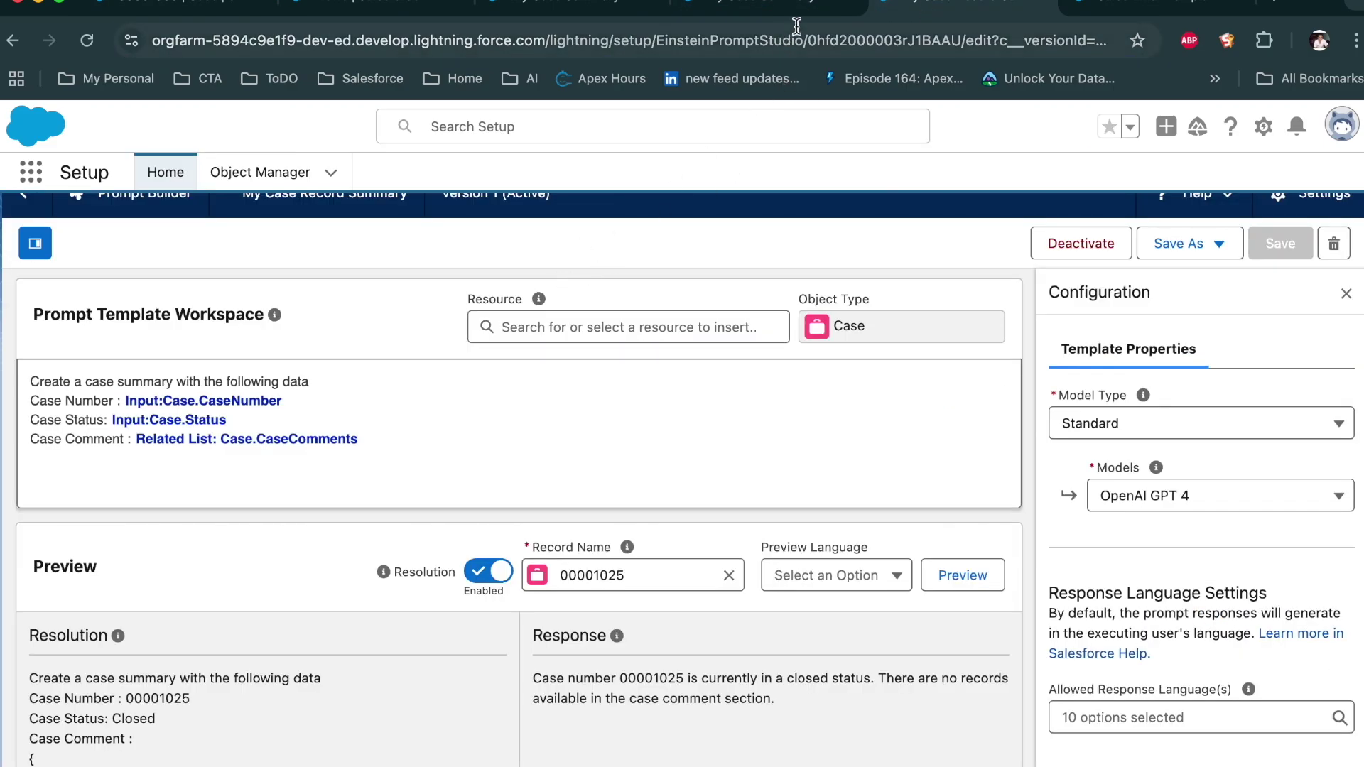
left_click(676, 4)
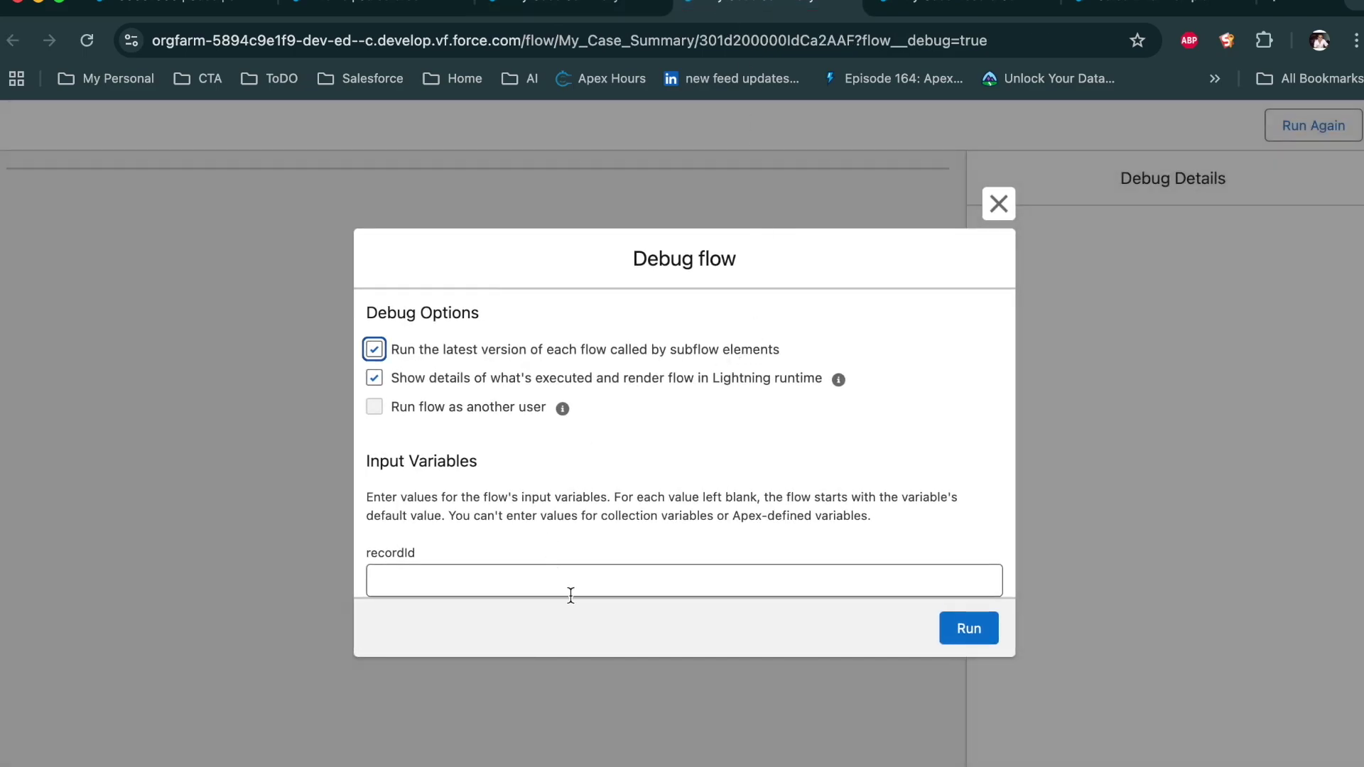
left_click(570, 594)
type("500d200000KaeCQAAZ")
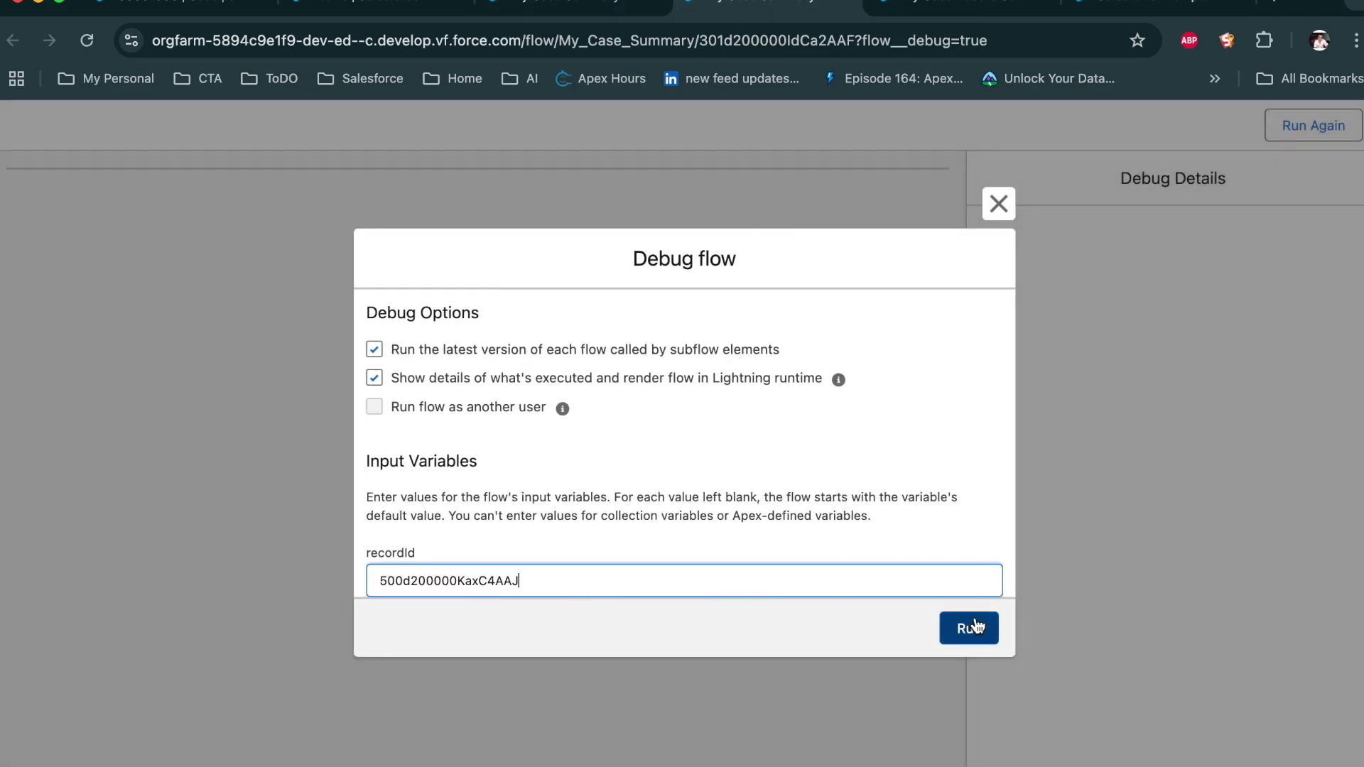
left_click(968, 628)
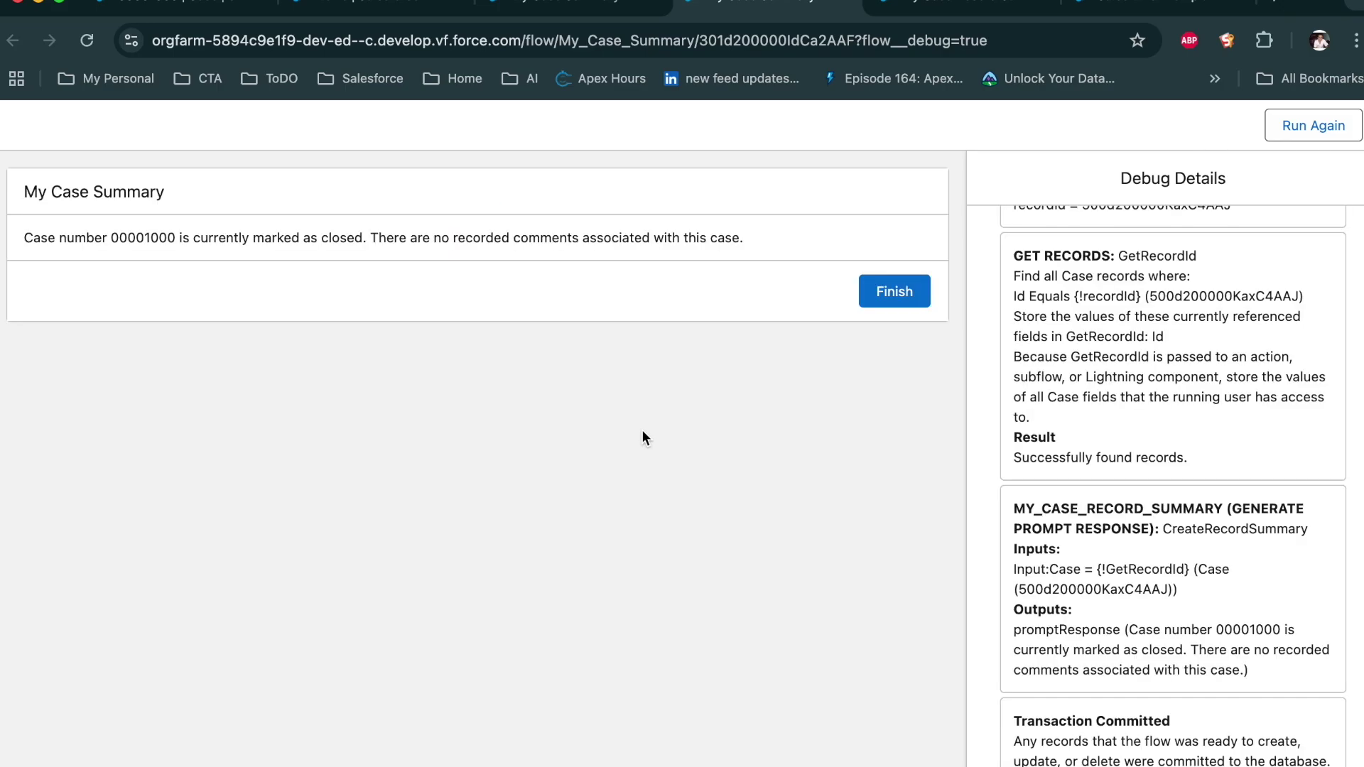
triple_click(272, 245)
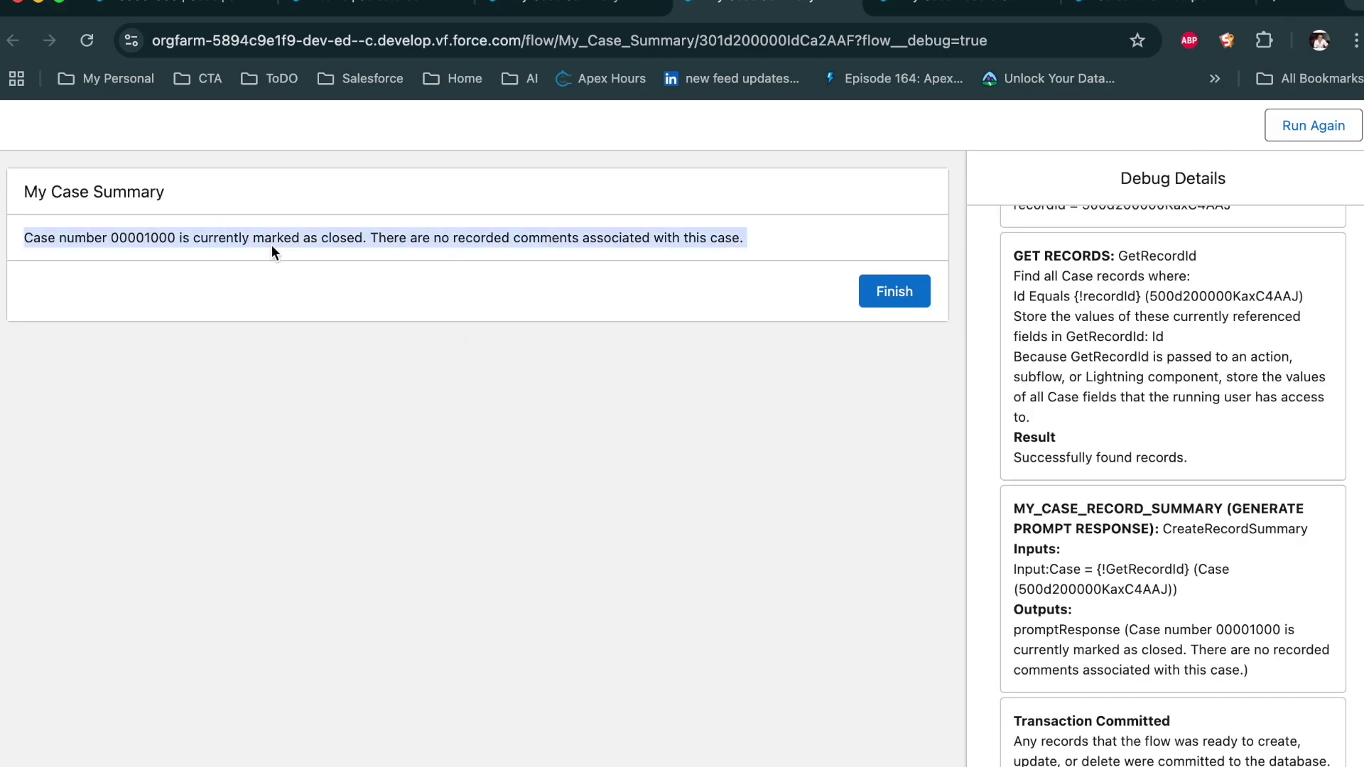
left_click(446, 443)
Edit the case record page in Lightning App Builder and place a Flow component above the Feed and Related section.
left_click(570, 14)
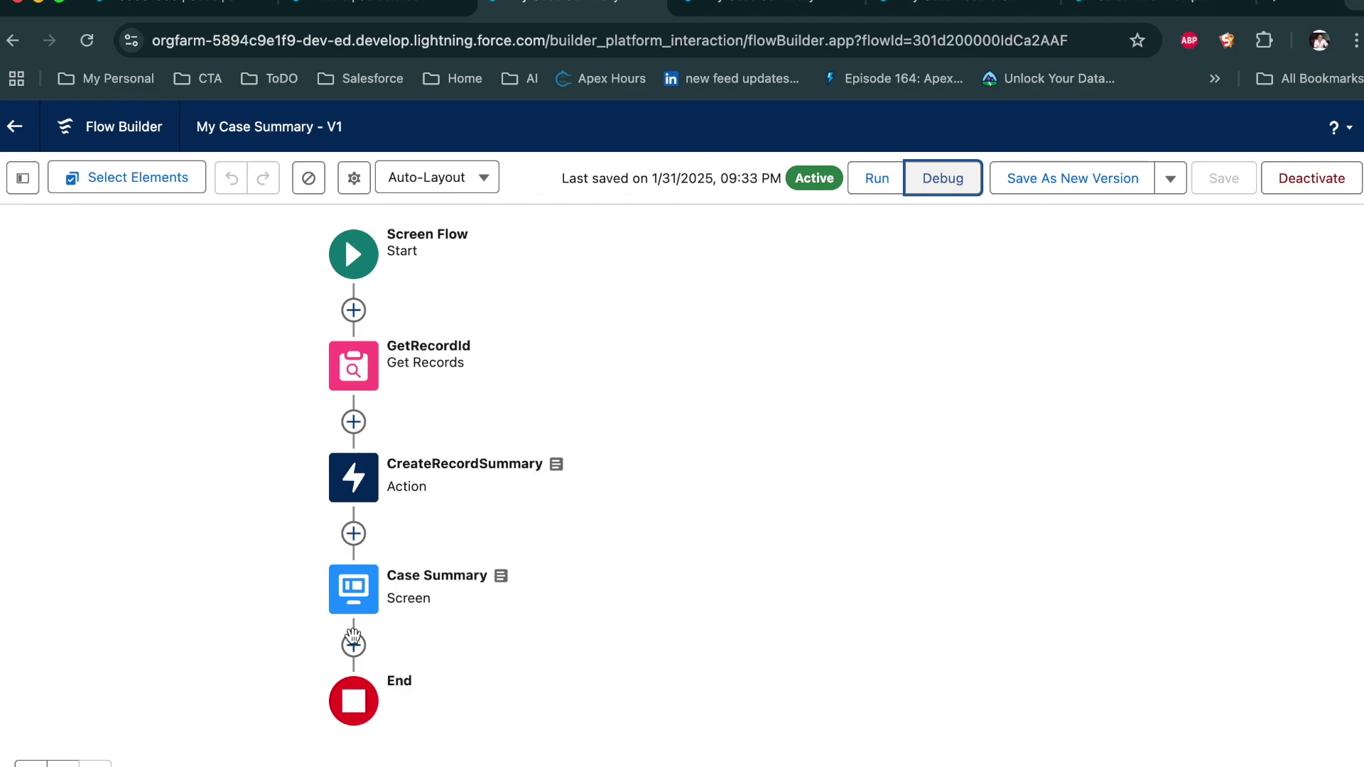
left_click(376, 9)
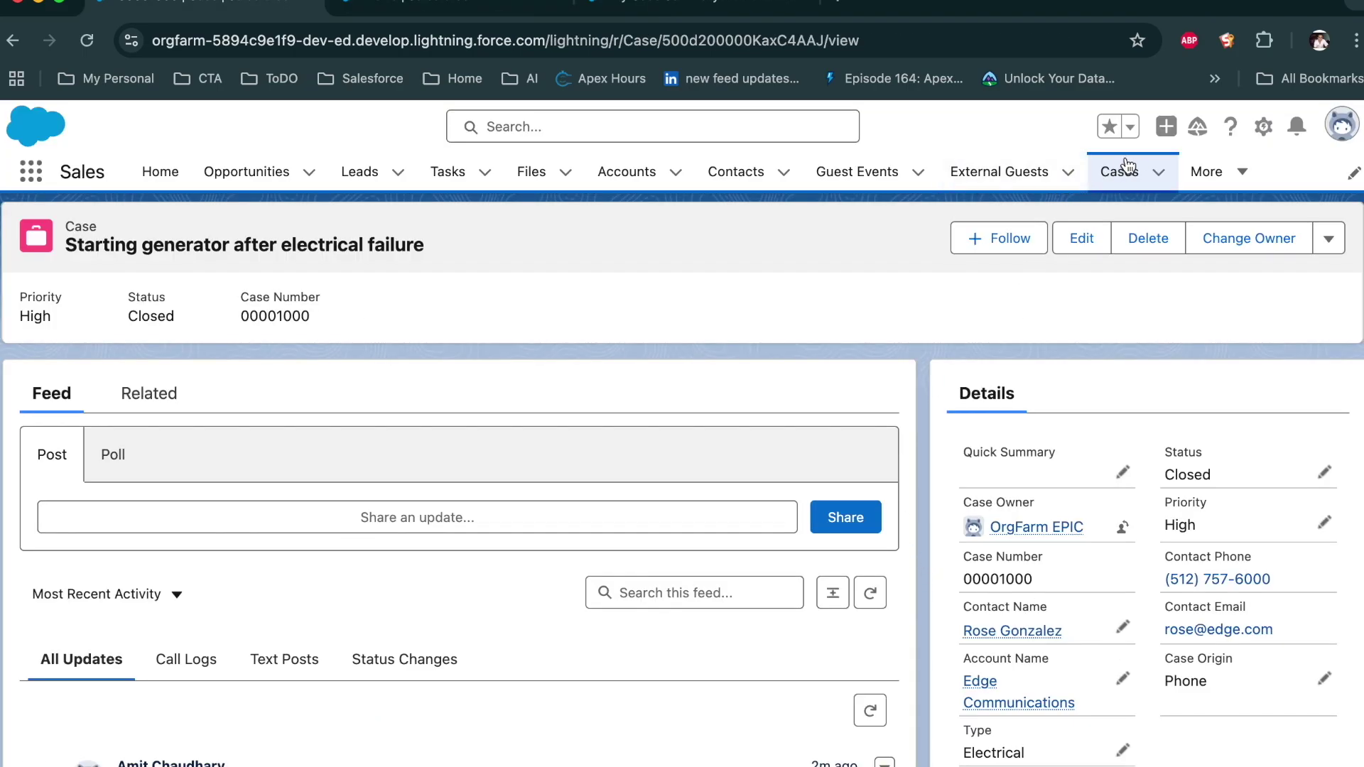
left_click(1260, 132)
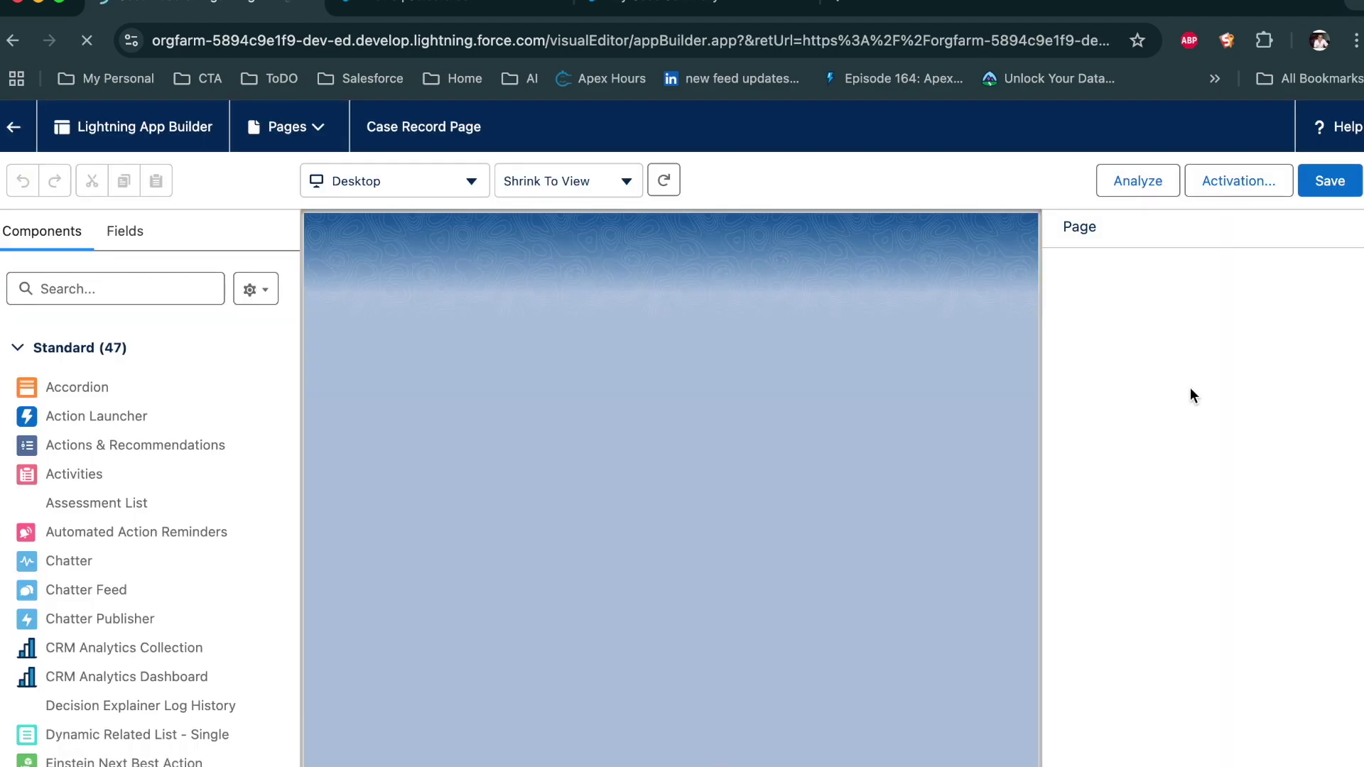
left_click(69, 297)
type("flow")
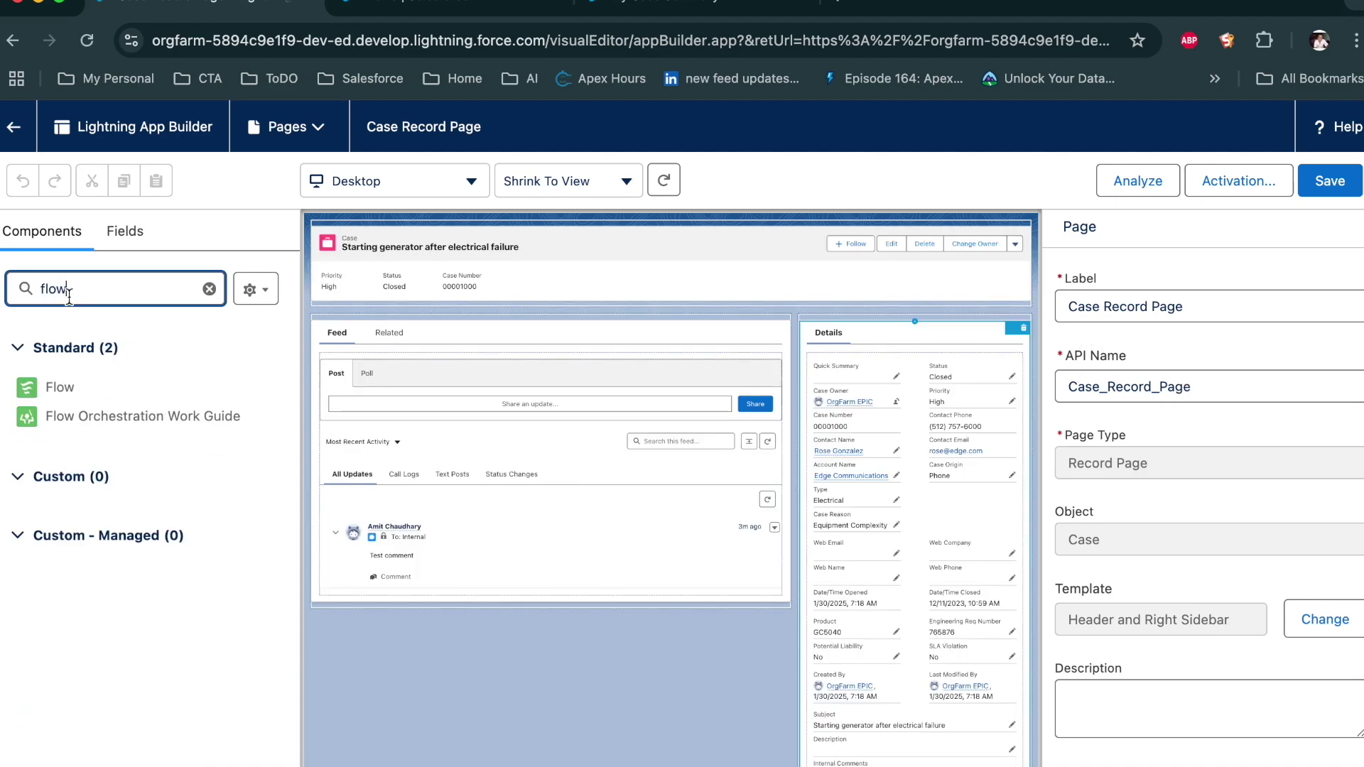
left_click_drag(57, 387, 624, 354)
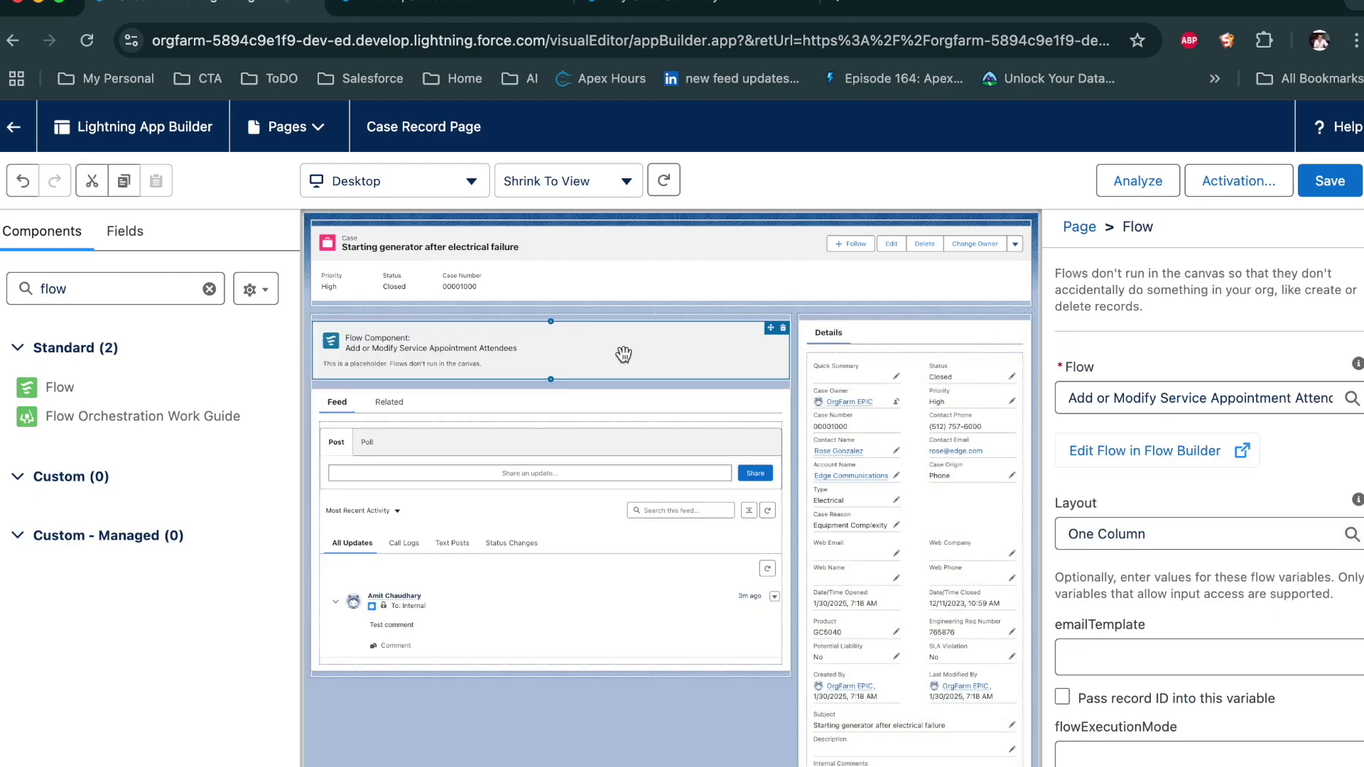
Set the Flow component to run My Case Summary and pass the record ID into its recordId variable.
left_click(1226, 404)
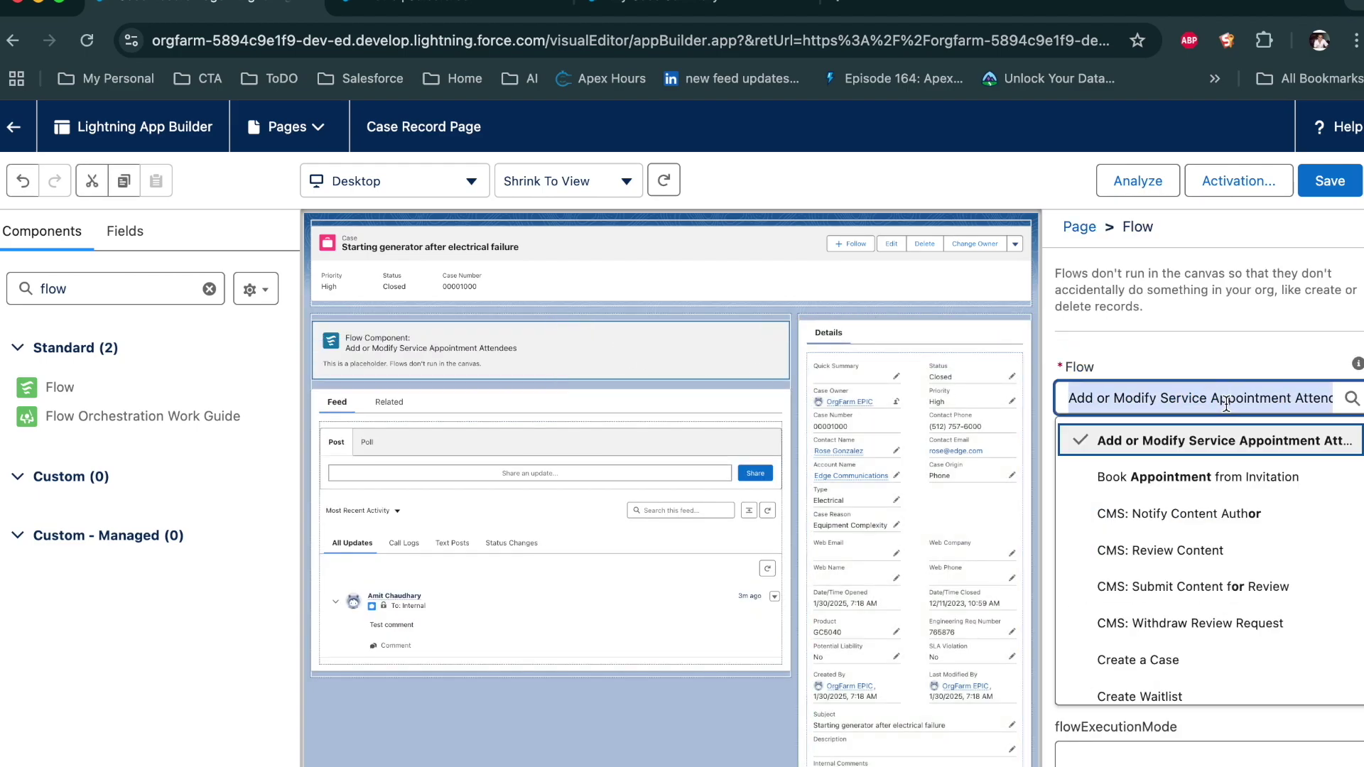
type("My")
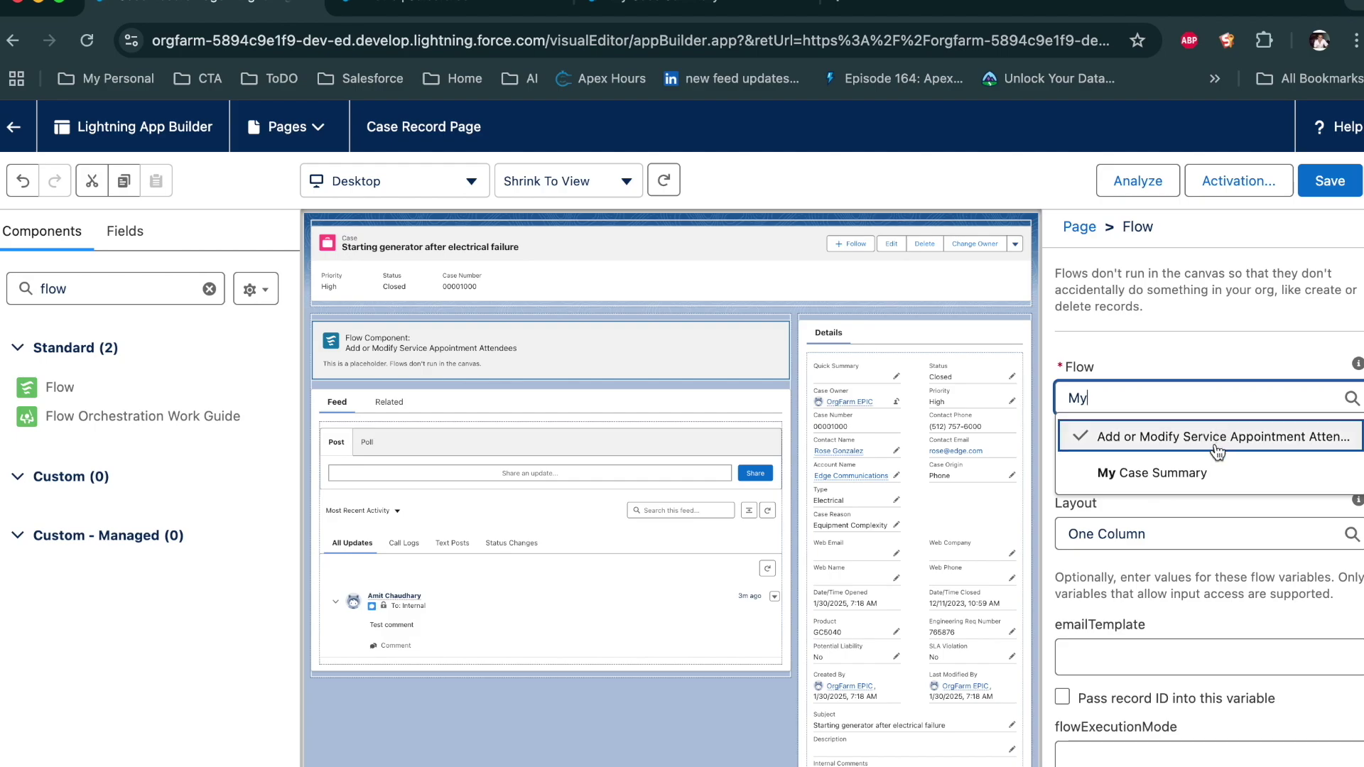
left_click(1185, 473)
scroll(1192, 606, "down", 1)
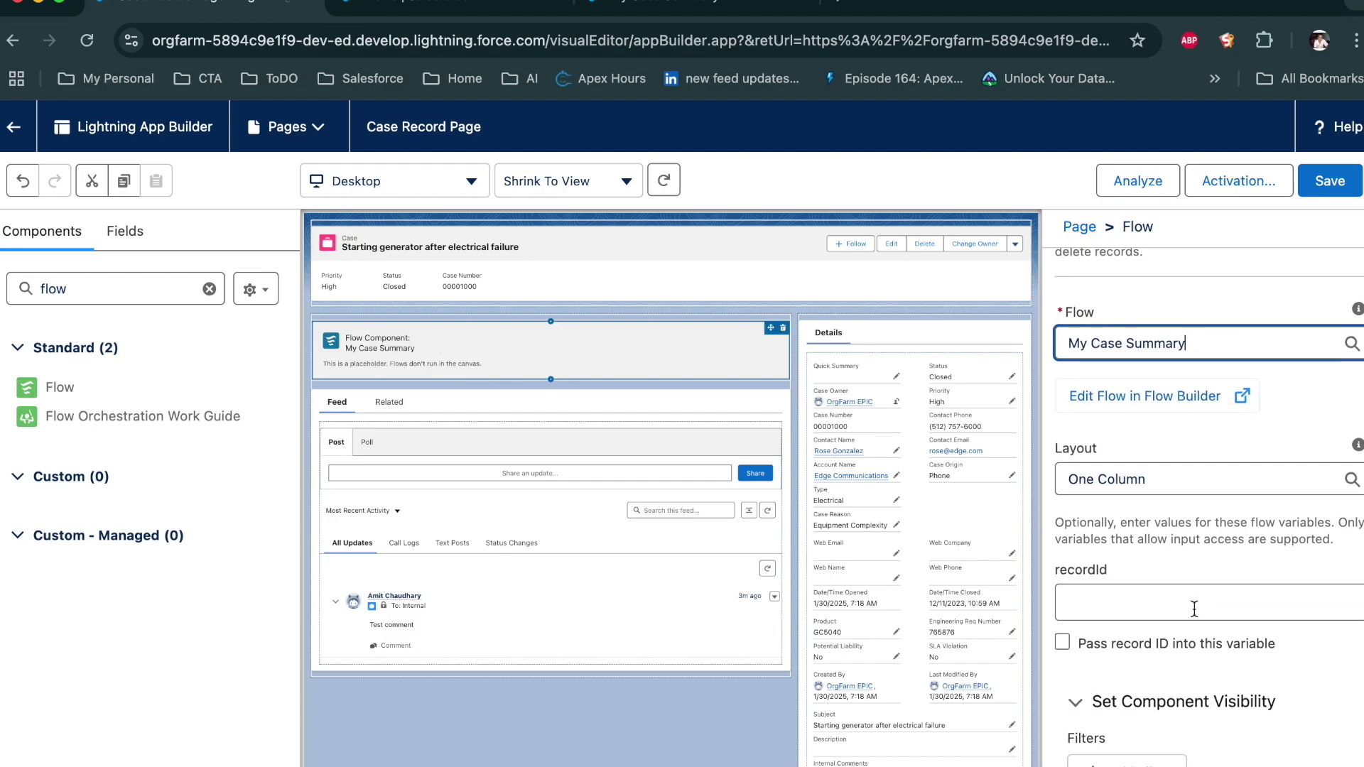
left_click(1063, 643)
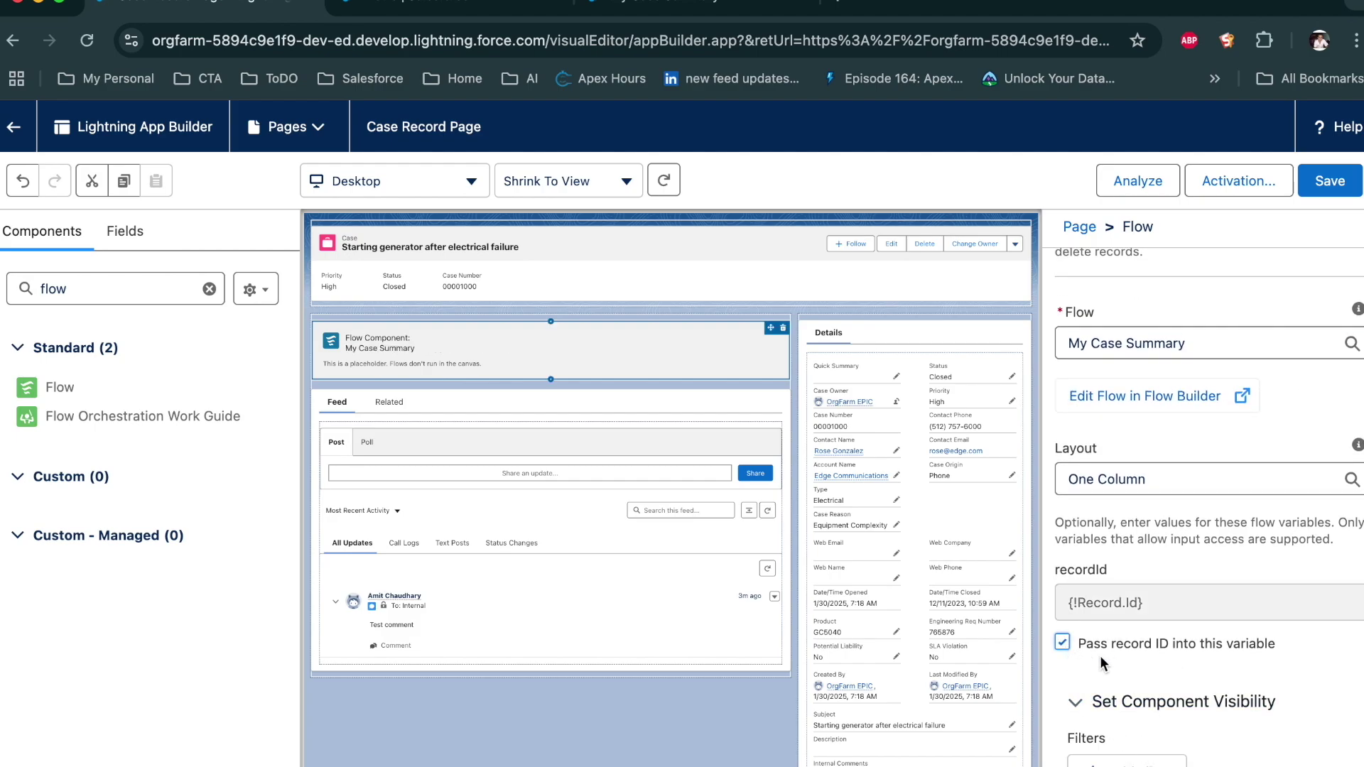
Save the Case Record Page and review the generated My Case Summary text on the case record.
left_click(1329, 181)
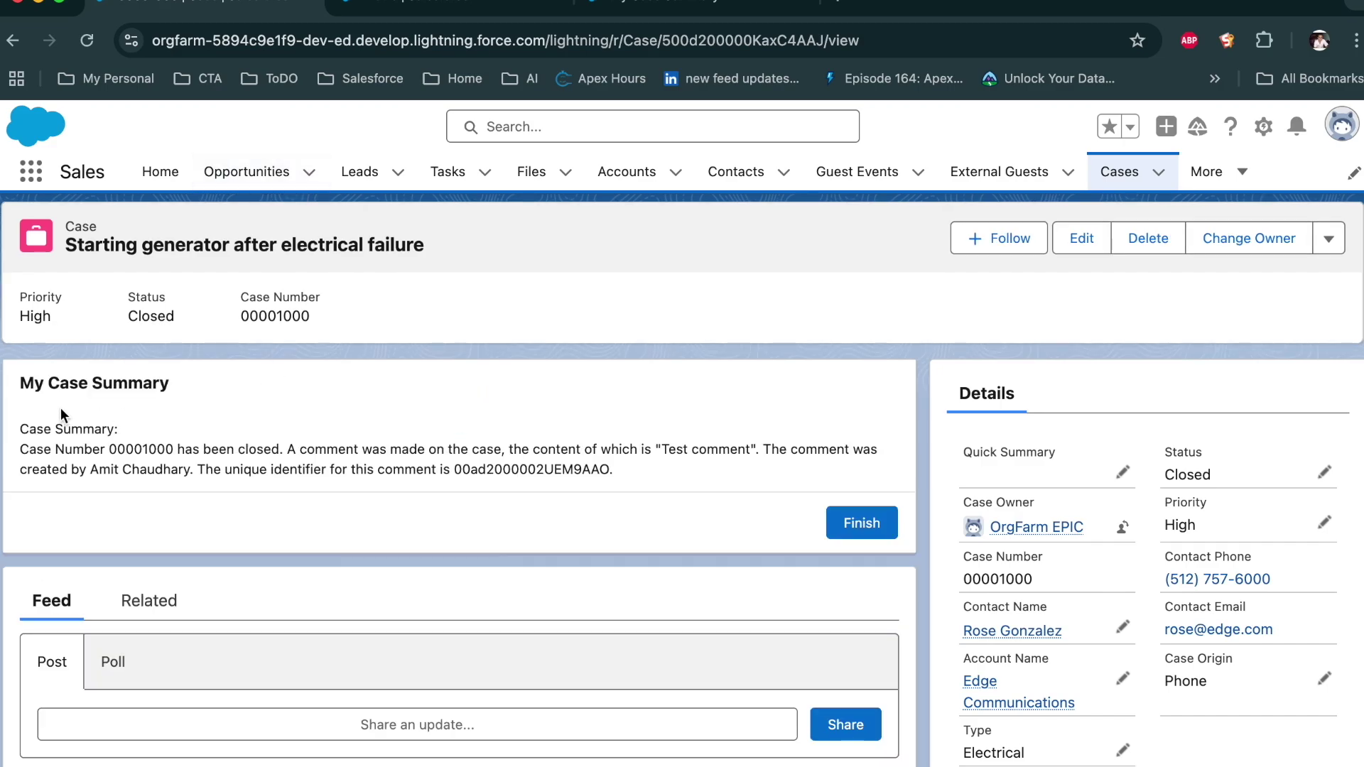
scroll(62, 408, "down", 1)
left_click_drag(21, 408, 387, 430)
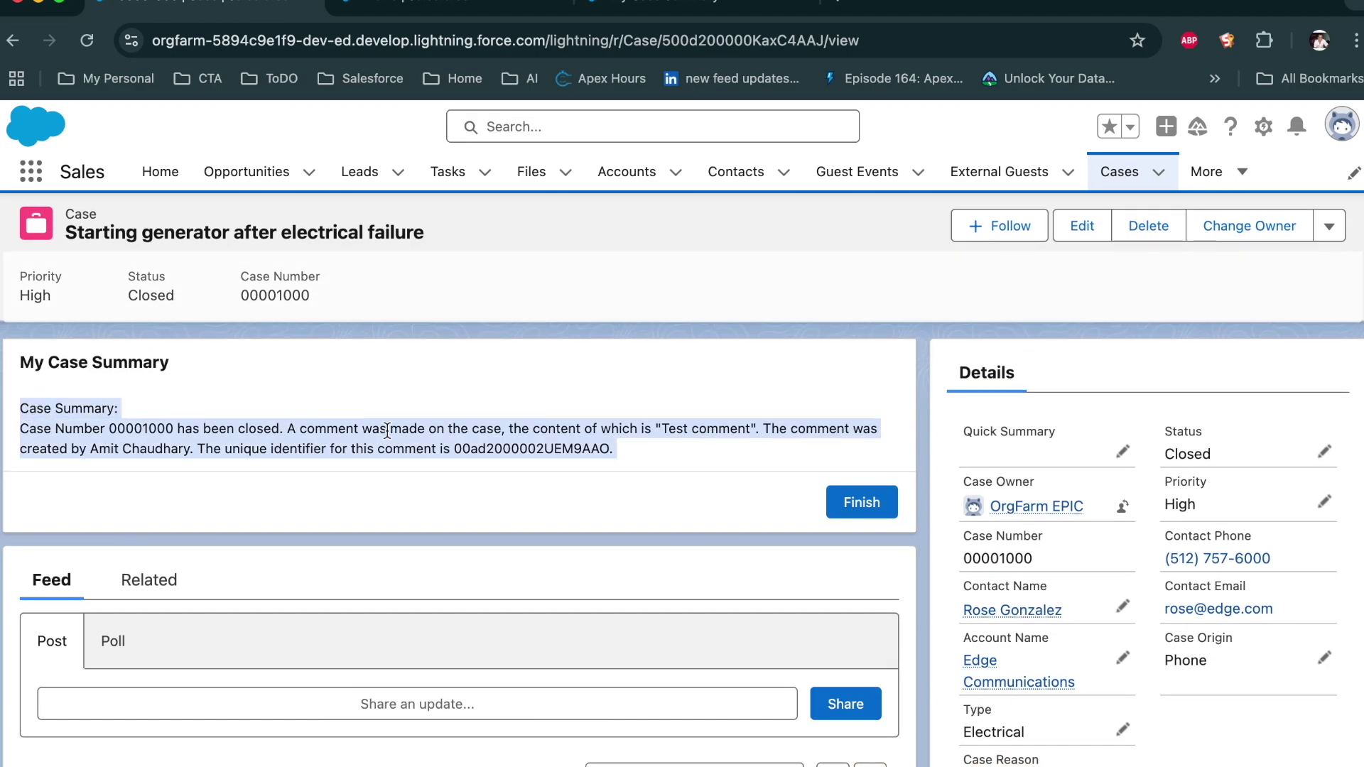